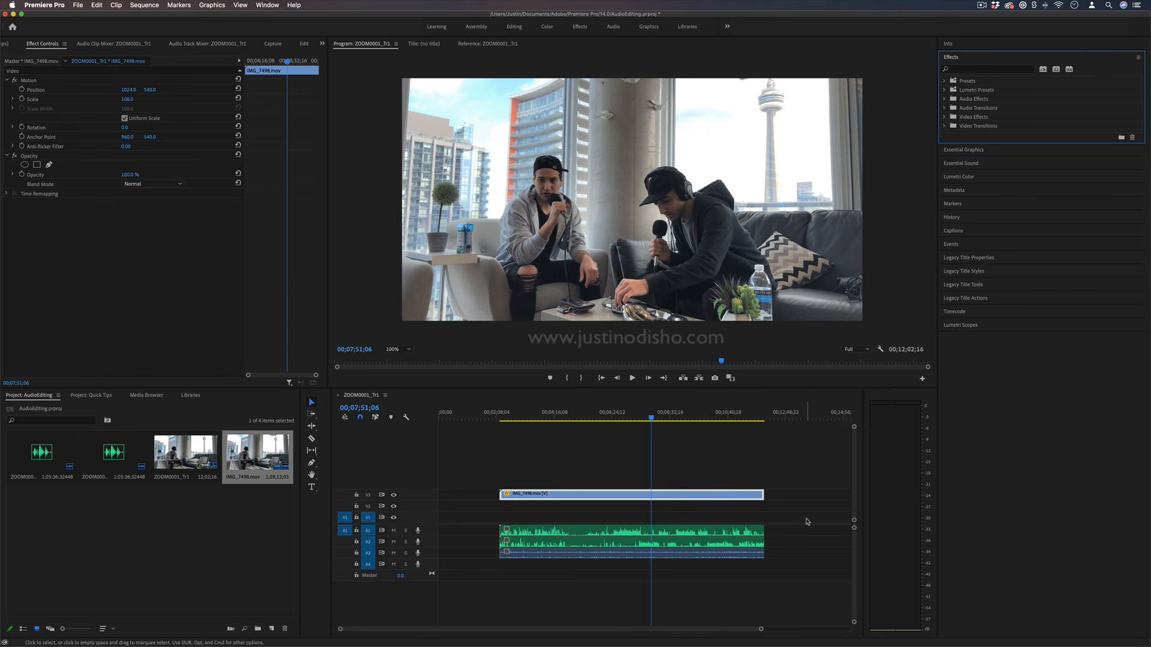
Temporarily mute audio track A1 while checking the microphone clip on A2, and turn the mute off again.
{"action": "left_click", "coordinate": [653, 530]}
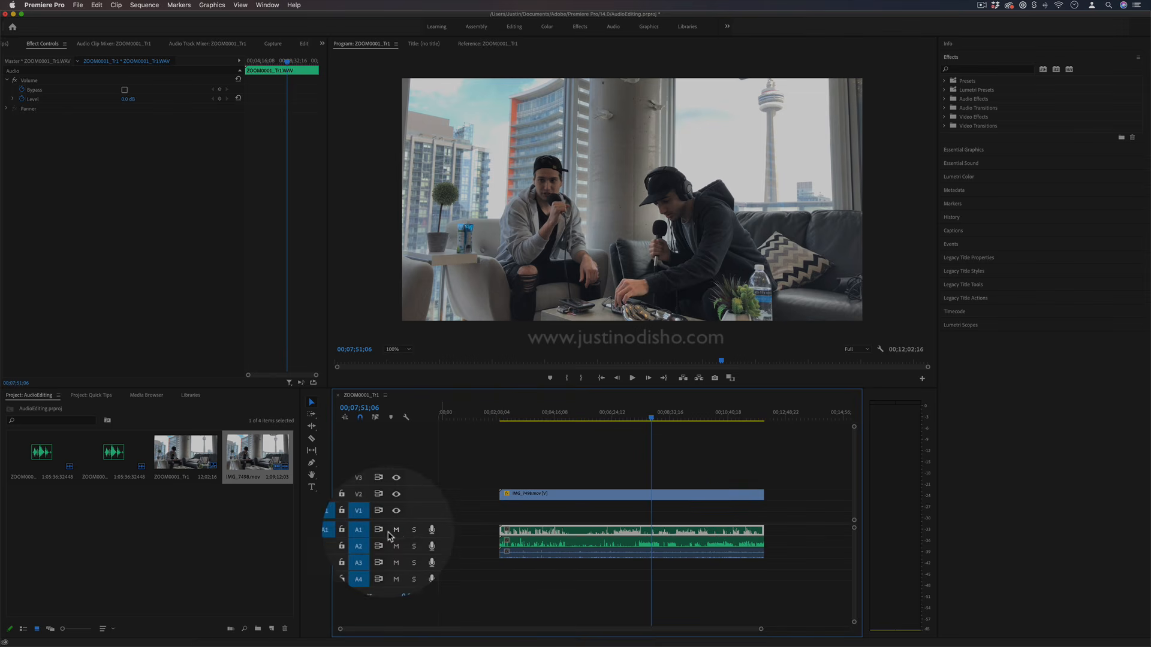
{"action": "left_click", "coordinate": [394, 532]}
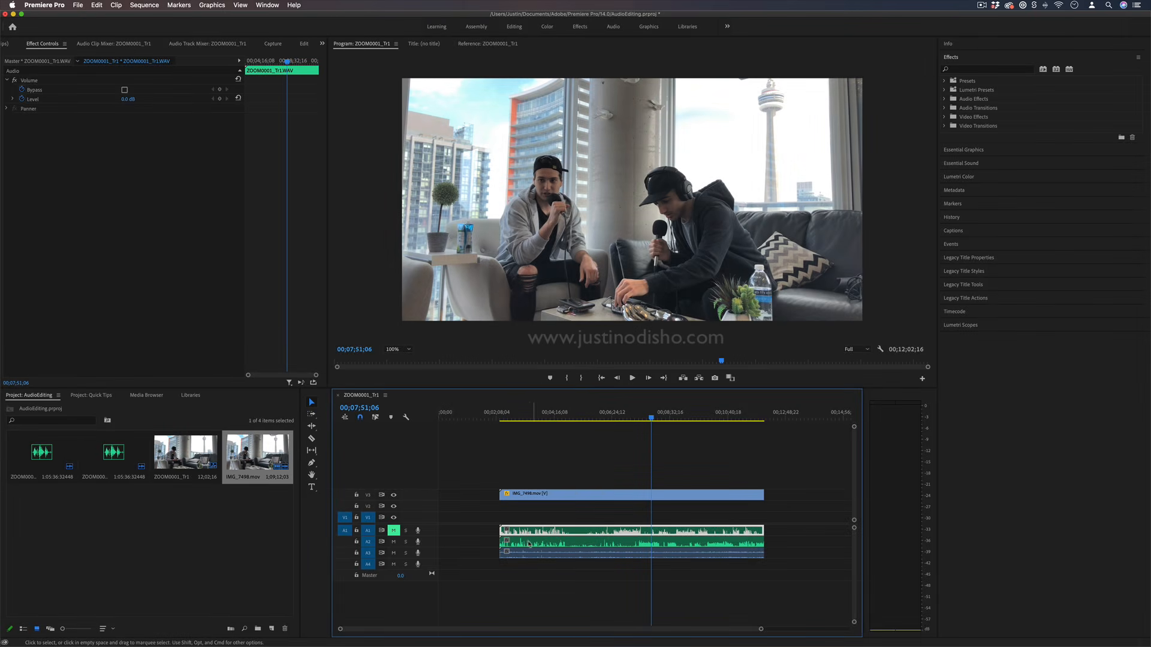
{"action": "left_click", "coordinate": [530, 545]}
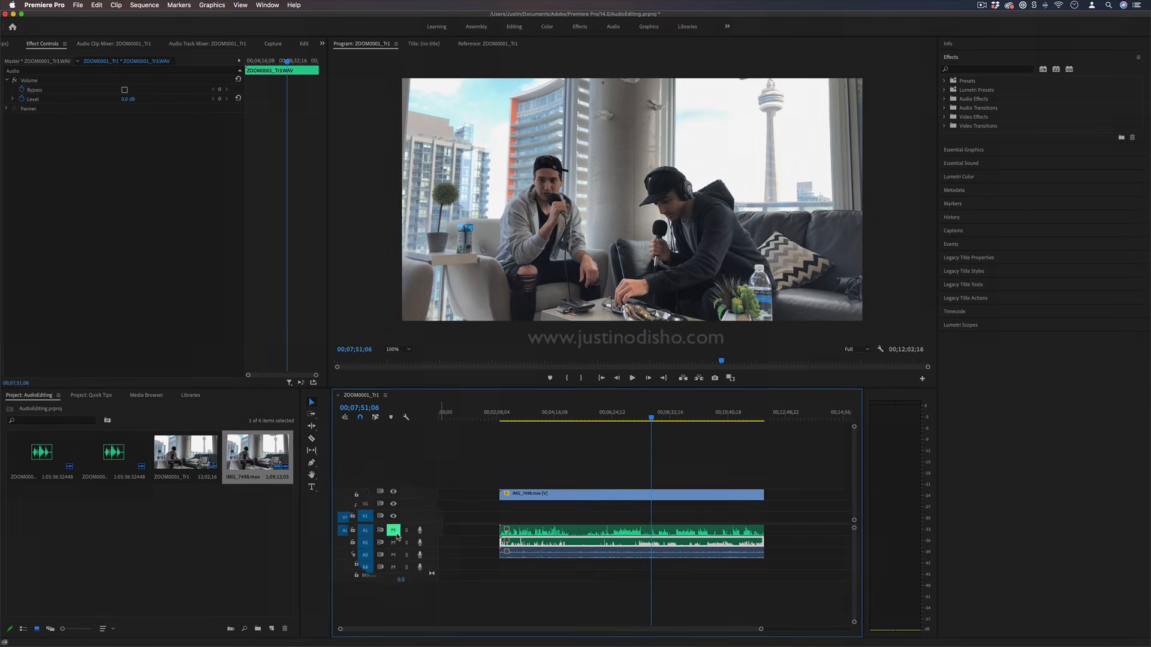
{"action": "left_click", "coordinate": [406, 543]}
{"action": "left_click", "coordinate": [393, 531]}
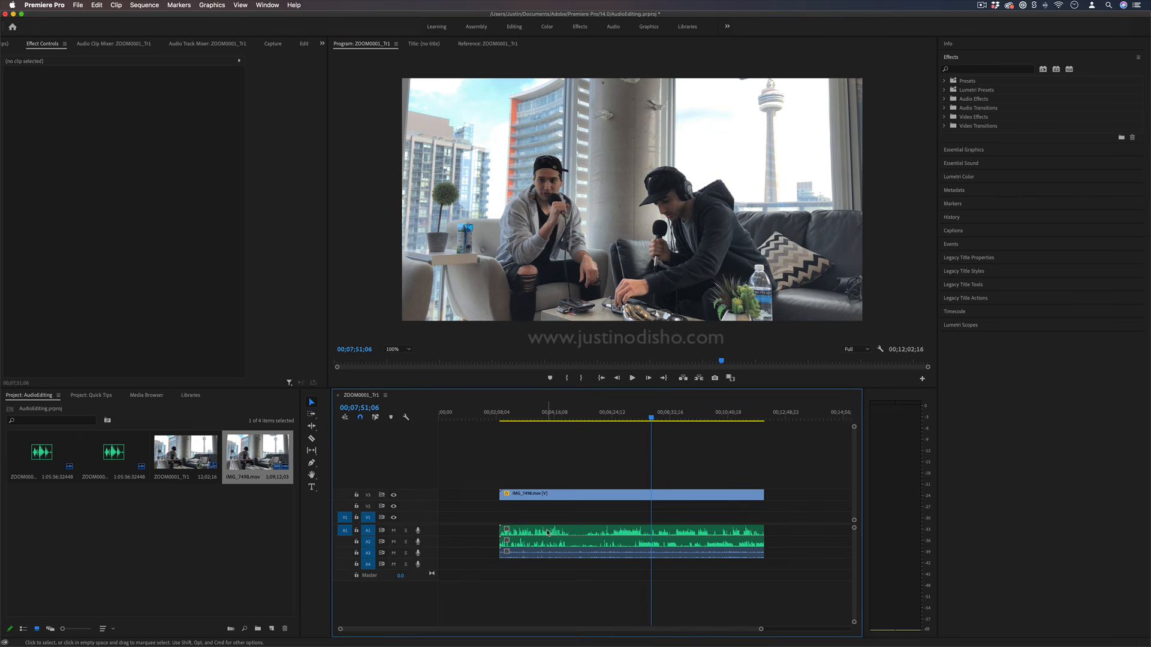
Examine the microphone audio on A1, the camera audio on A3 and the IMG_7498.mov video clip by selecting each in the timeline.
{"action": "left_click", "coordinate": [547, 533]}
{"action": "left_click", "coordinate": [546, 554]}
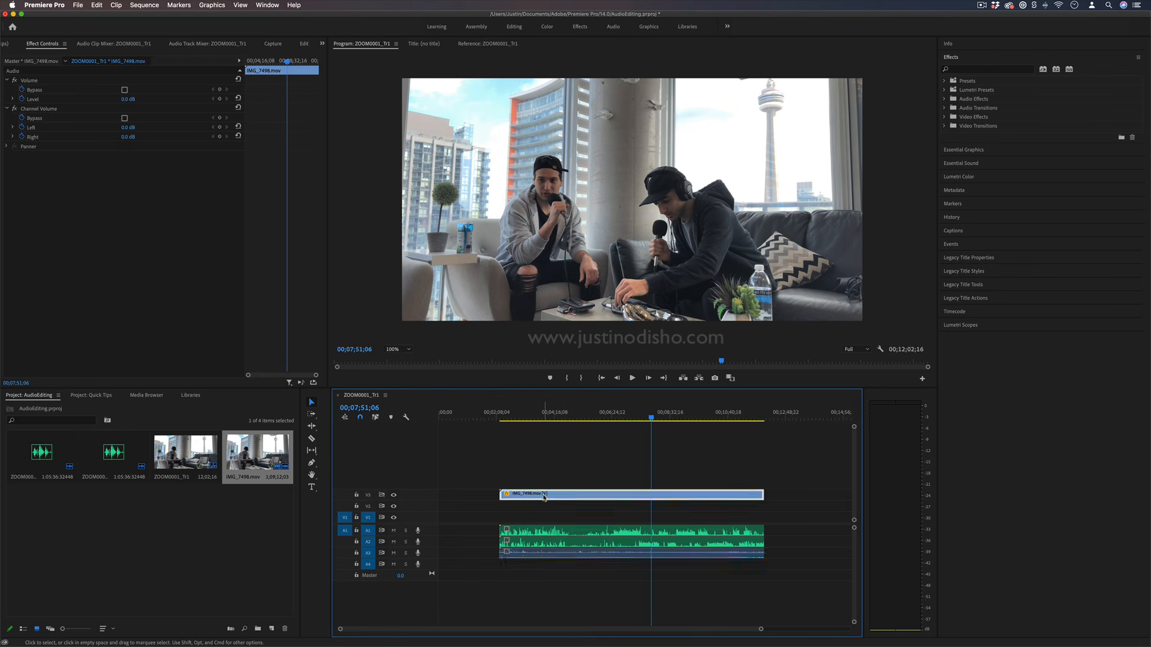
{"action": "left_click", "coordinate": [547, 493]}
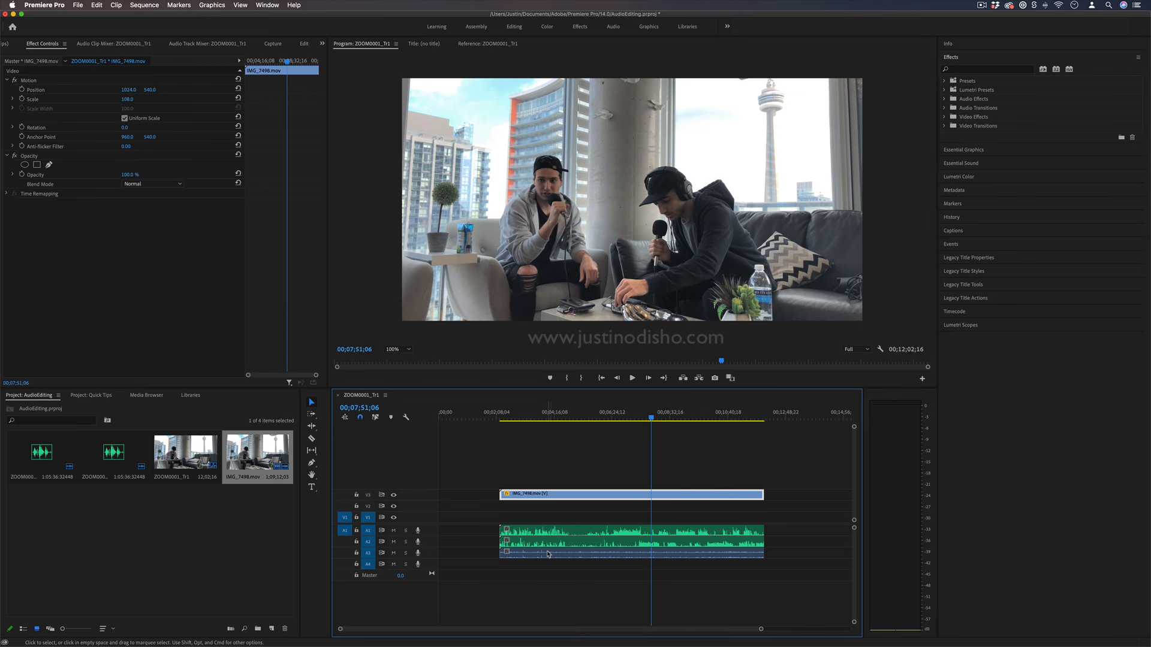
{"action": "left_click", "coordinate": [547, 554]}
{"action": "left_click", "coordinate": [558, 497]}
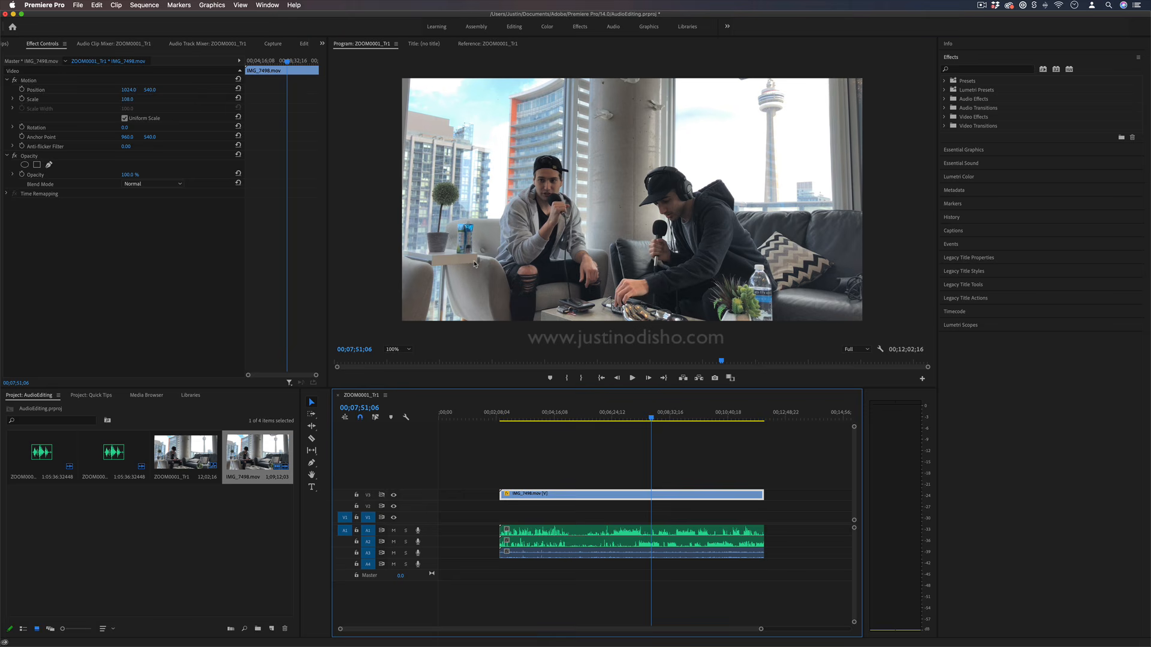
{"action": "left_click", "coordinate": [579, 554]}
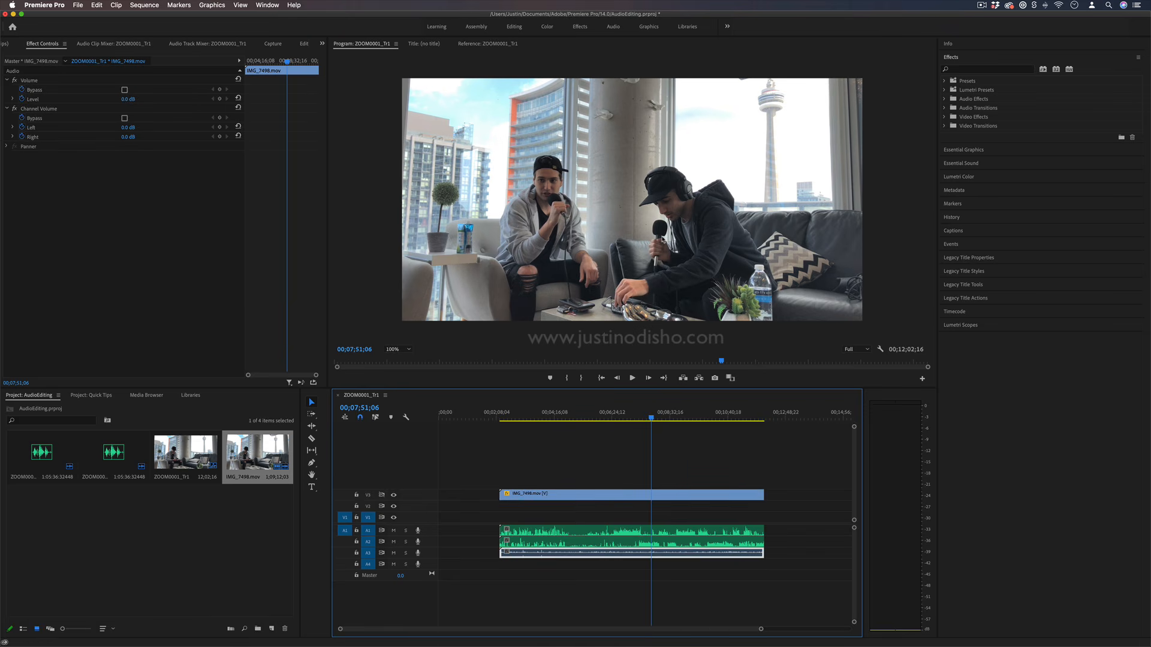
{"action": "left_click", "coordinate": [614, 534]}
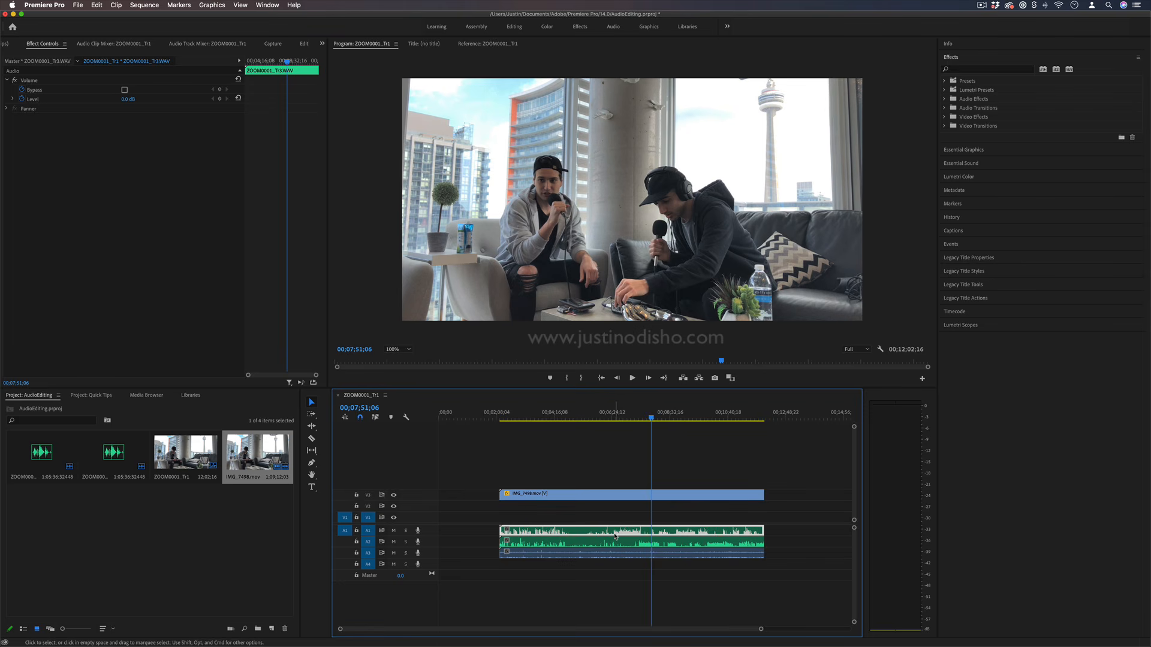
Check the source audio and video files as a list in the project bin, and return to thumbnails with IMG_7498.mov selected.
{"action": "left_click", "coordinate": [111, 459]}
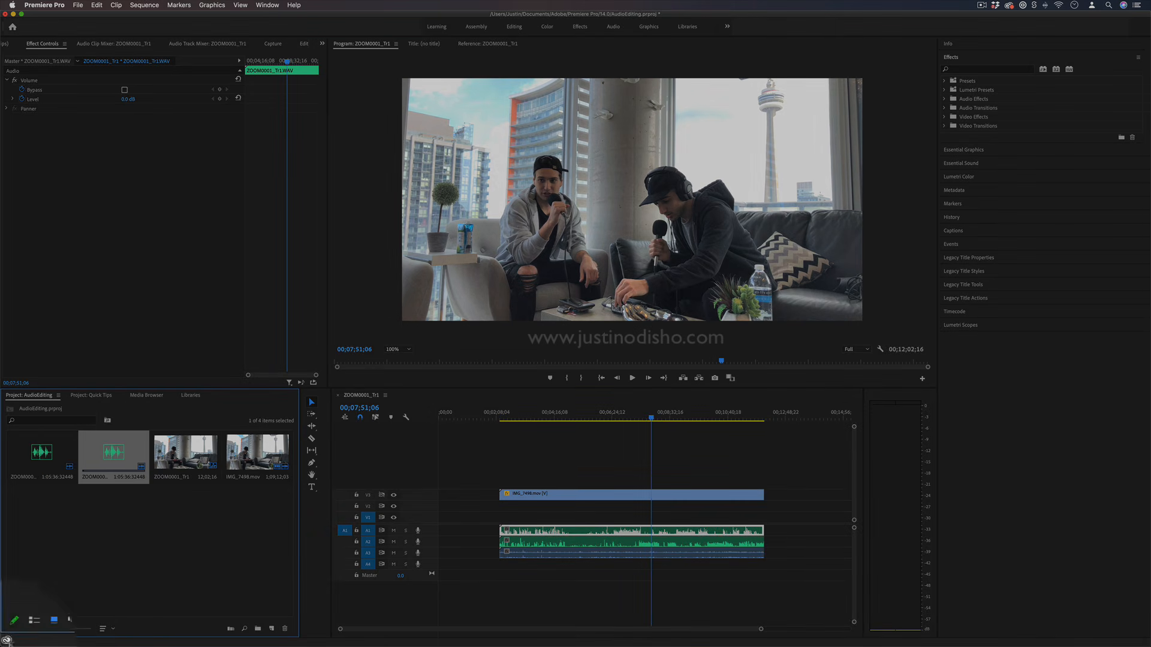
{"action": "left_click", "coordinate": [33, 621]}
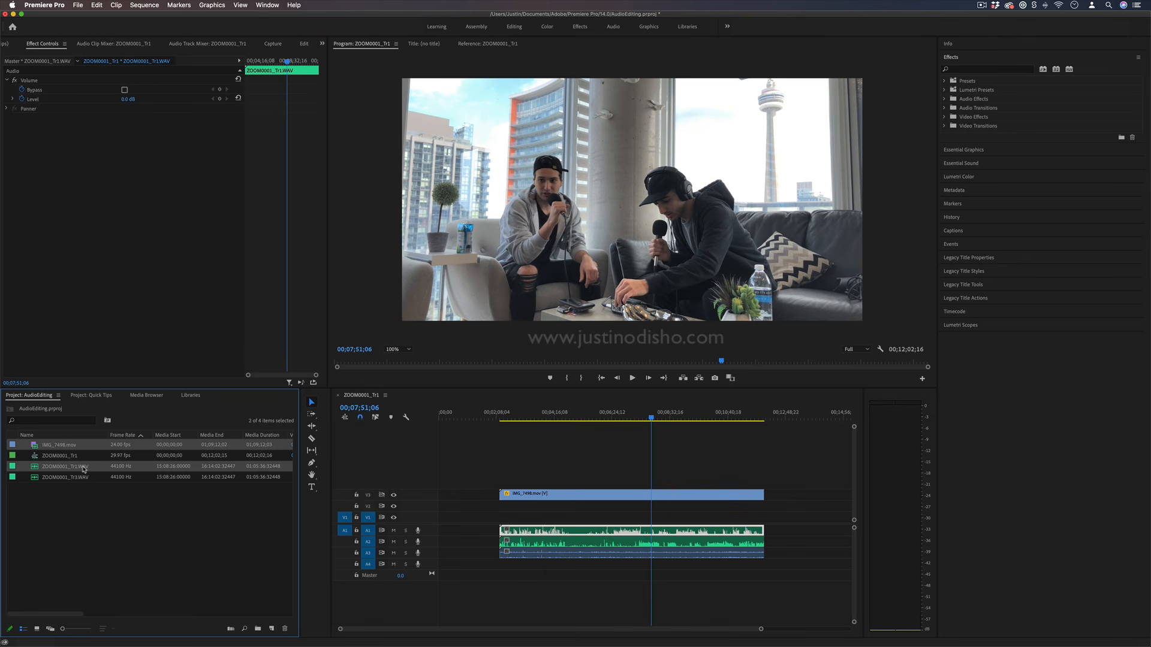
{"action": "left_click", "coordinate": [587, 556]}
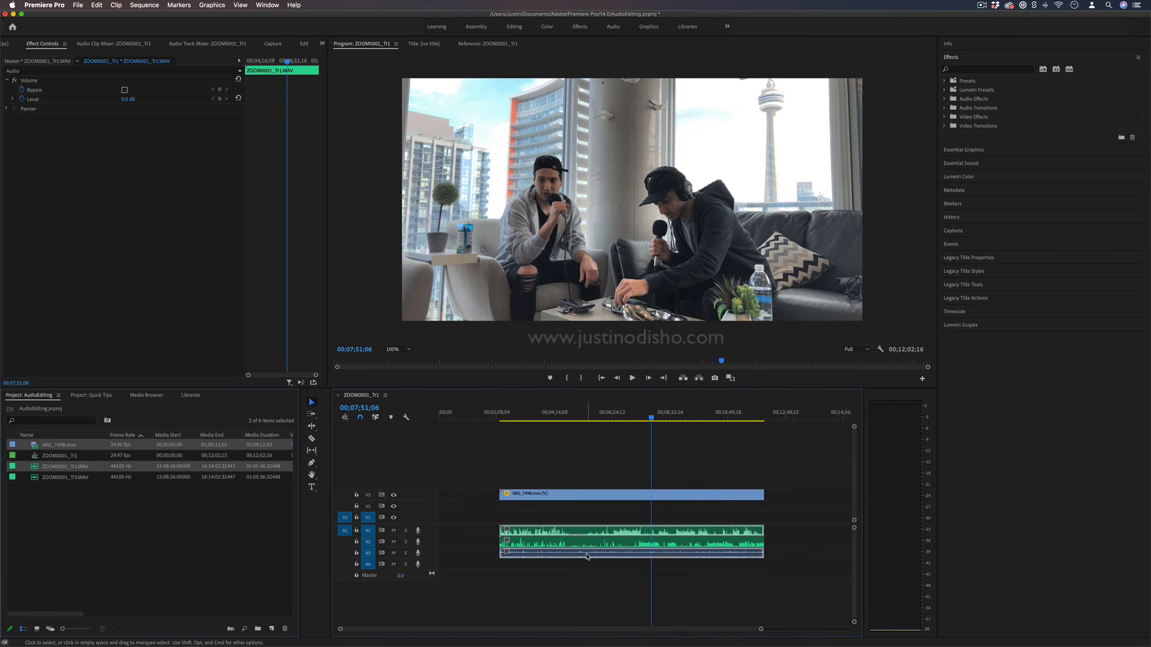
{"action": "left_click", "coordinate": [587, 556]}
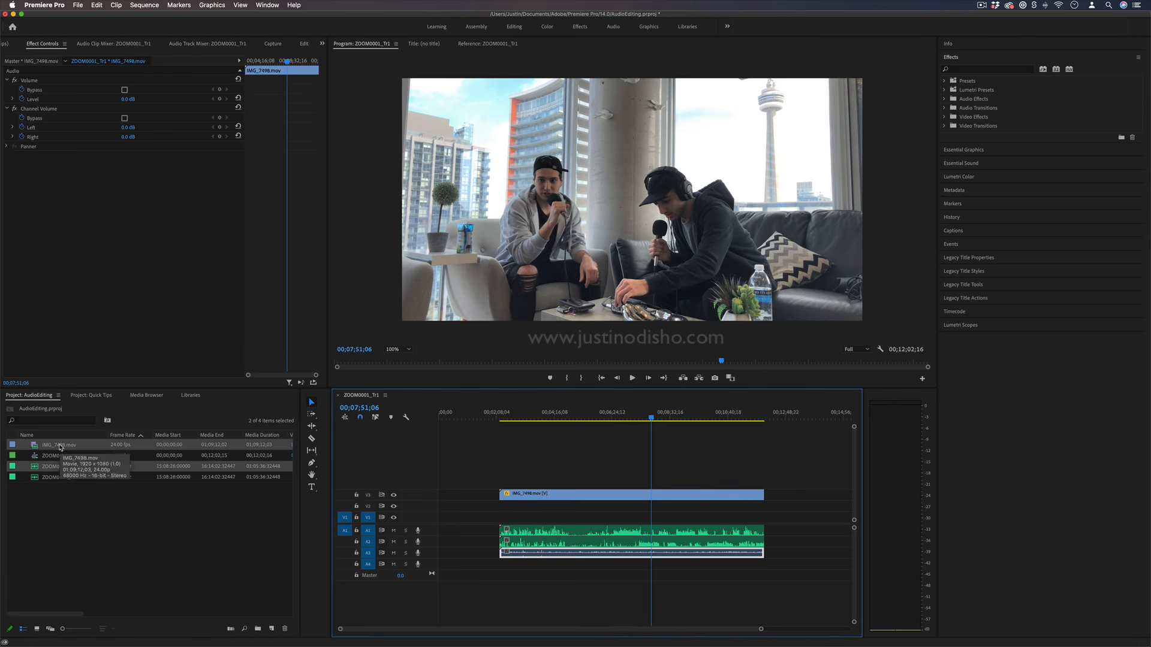
{"action": "left_click", "coordinate": [37, 629]}
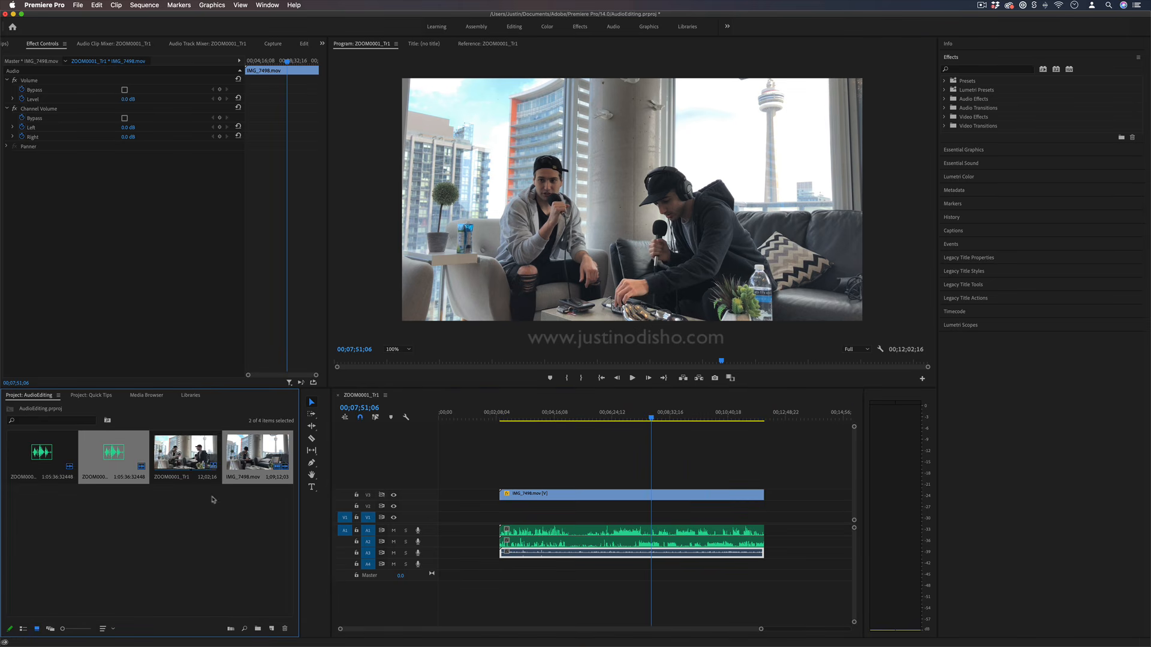
{"action": "left_click", "coordinate": [259, 447]}
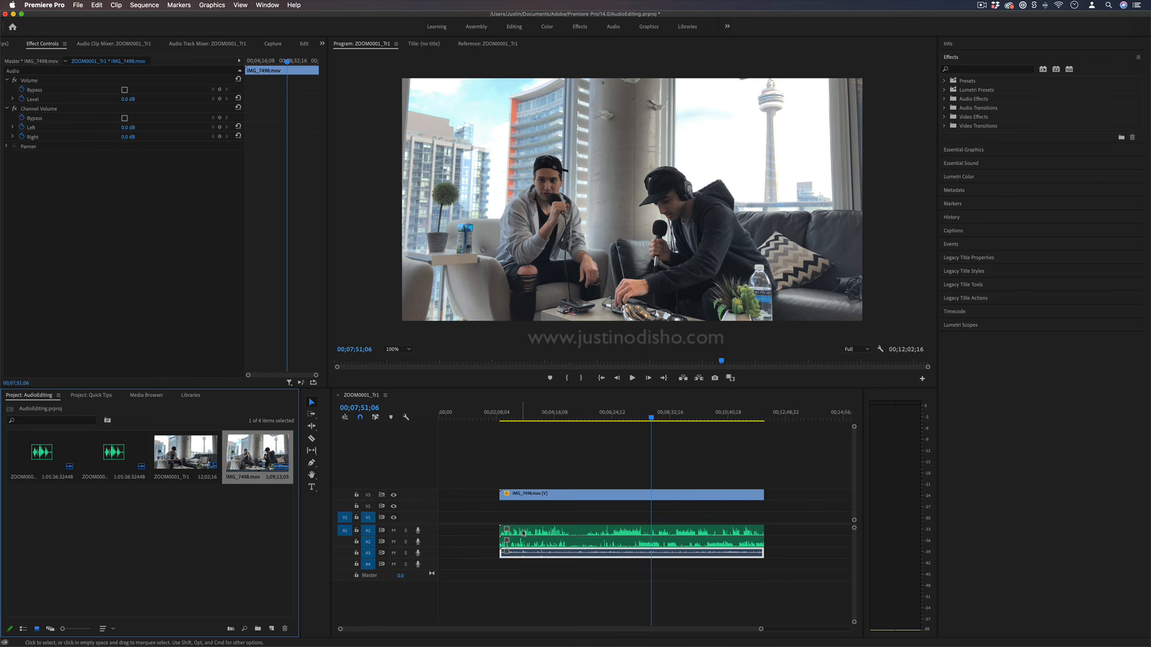
Select the camera audio clip on A3 and make its track taller, with the timeline magnified to show the waveforms.
{"action": "left_click", "coordinate": [529, 558]}
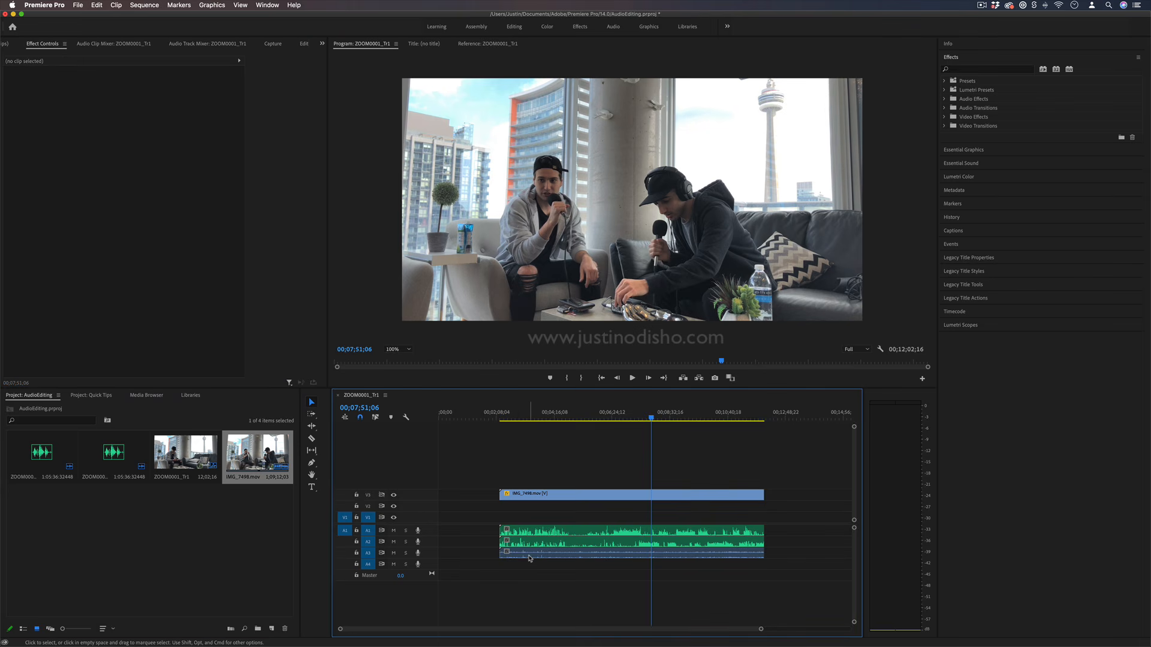
{"action": "left_click", "coordinate": [530, 557]}
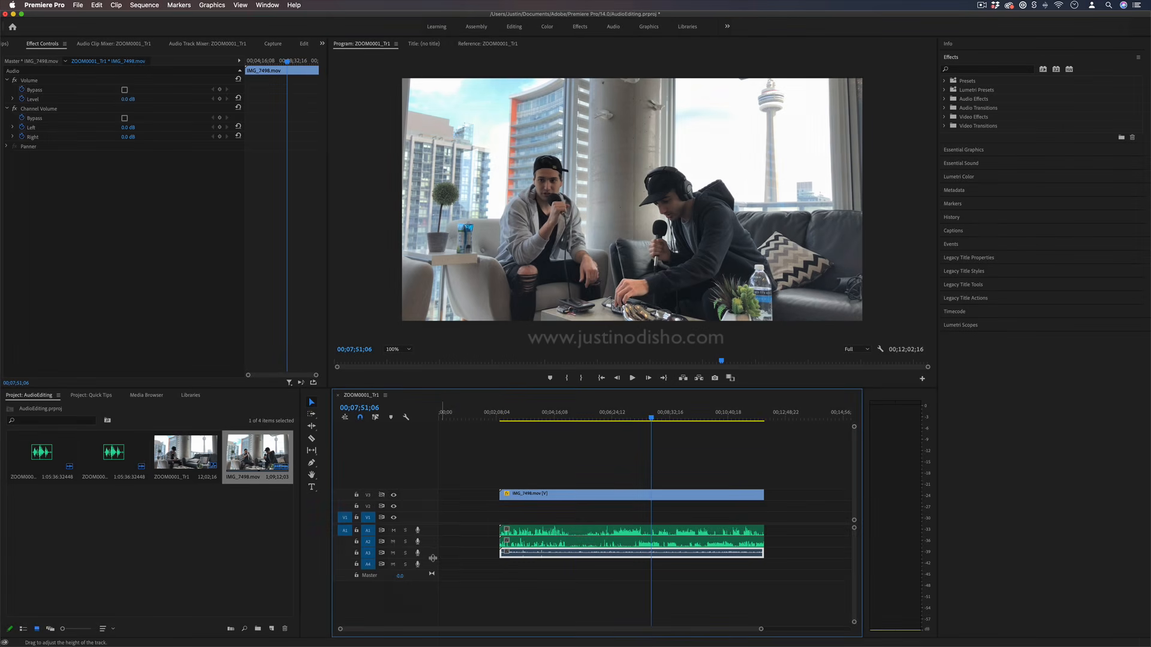
{"action": "left_click_drag", "start_coordinate": [434, 562], "coordinate": [435, 573]}
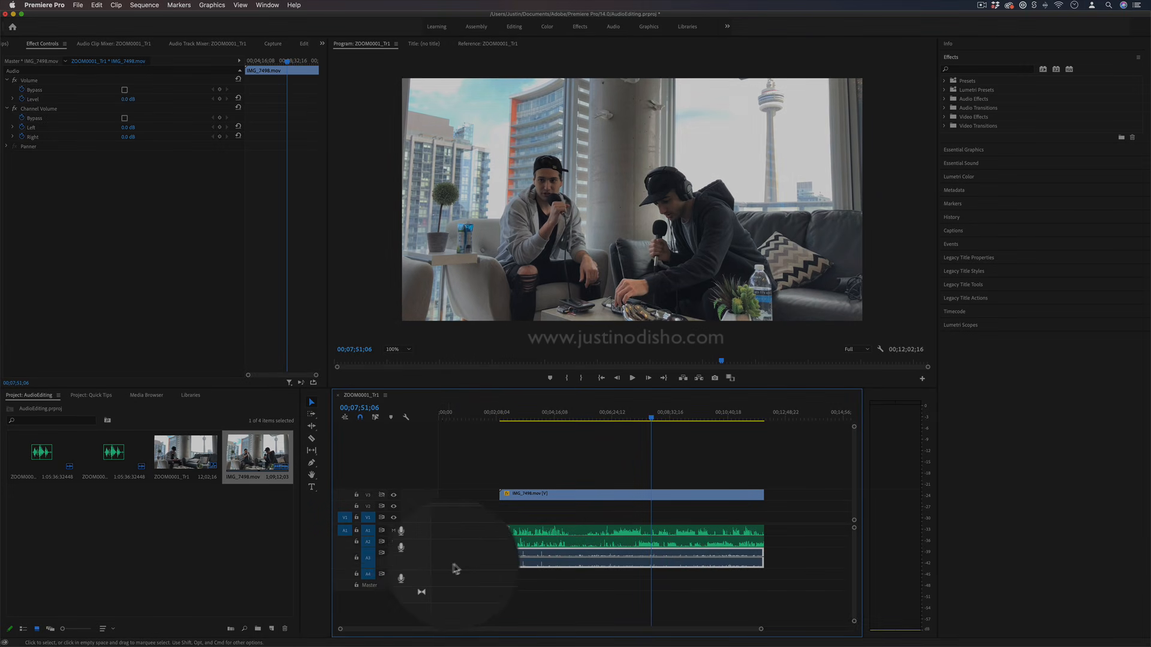
{"action": "left_click_drag", "start_coordinate": [760, 629], "coordinate": [668, 629]}
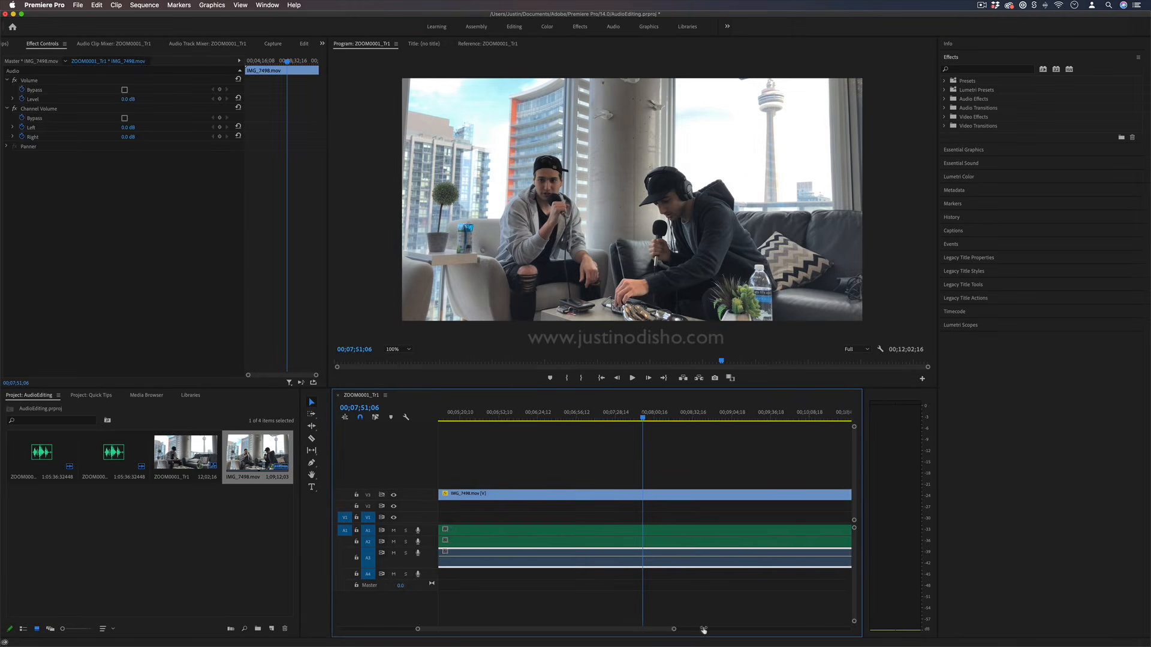
{"action": "scroll", "coordinate": [620, 437], "scroll_direction": "right", "scroll_amount": 5}
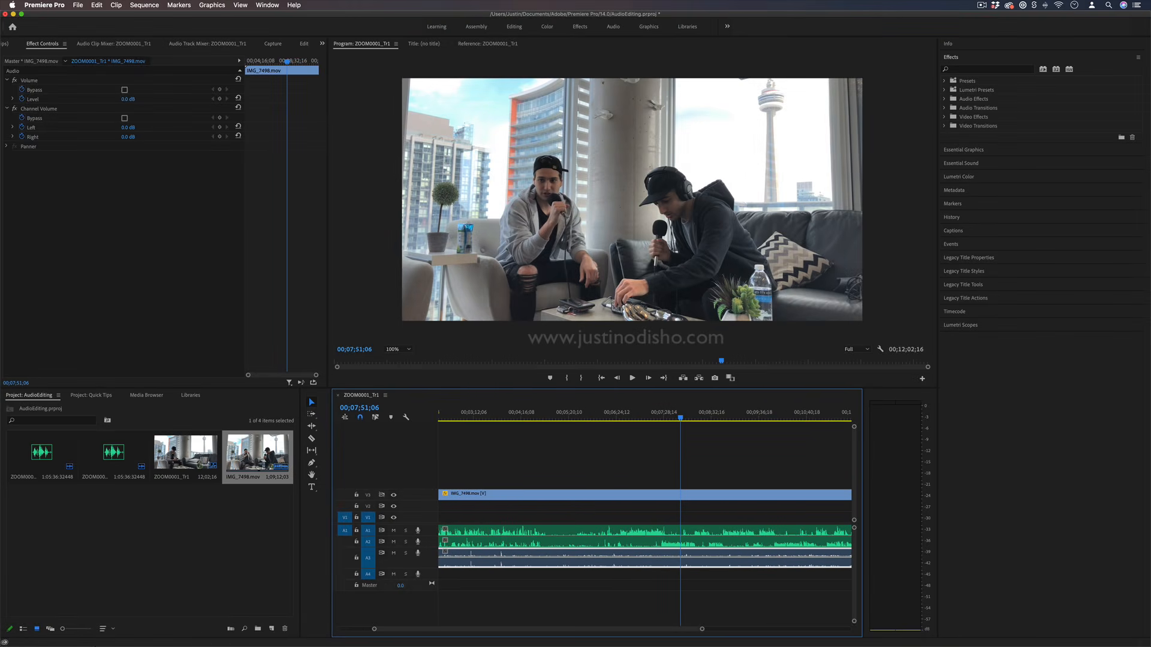
{"action": "left_click_drag", "start_coordinate": [702, 629], "coordinate": [723, 629]}
Skim through the interview at several points in the timeline, ending at about 00;07;20;25.
{"action": "left_click", "coordinate": [610, 417]}
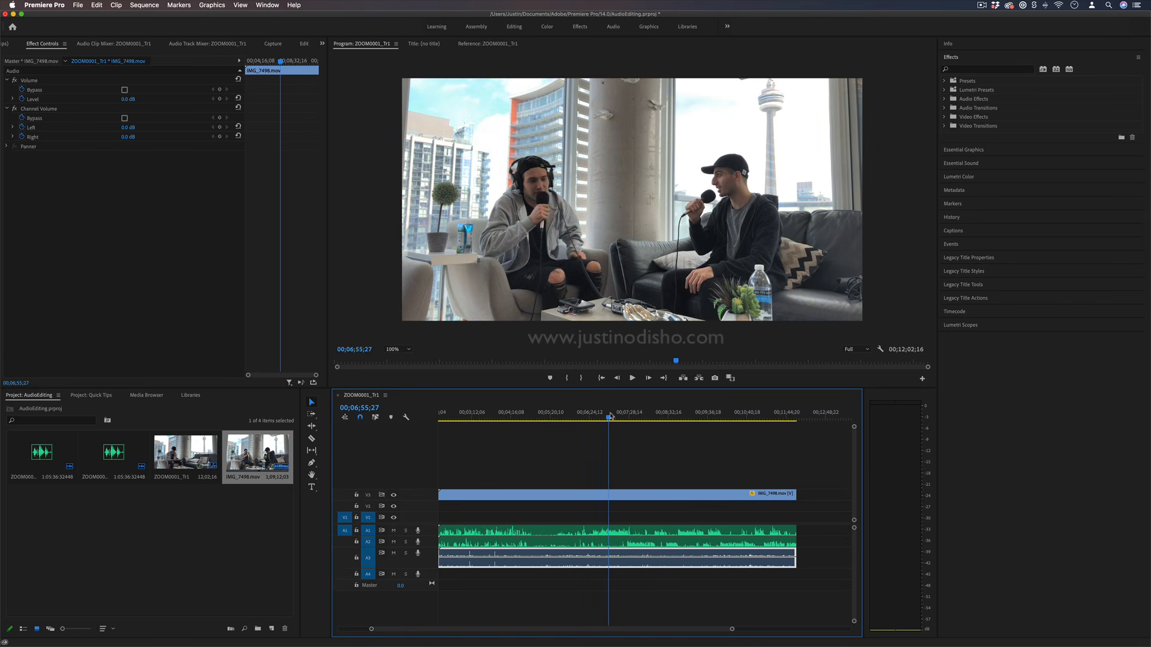
{"action": "key", "text": "space"}
{"action": "left_click", "coordinate": [638, 416]}
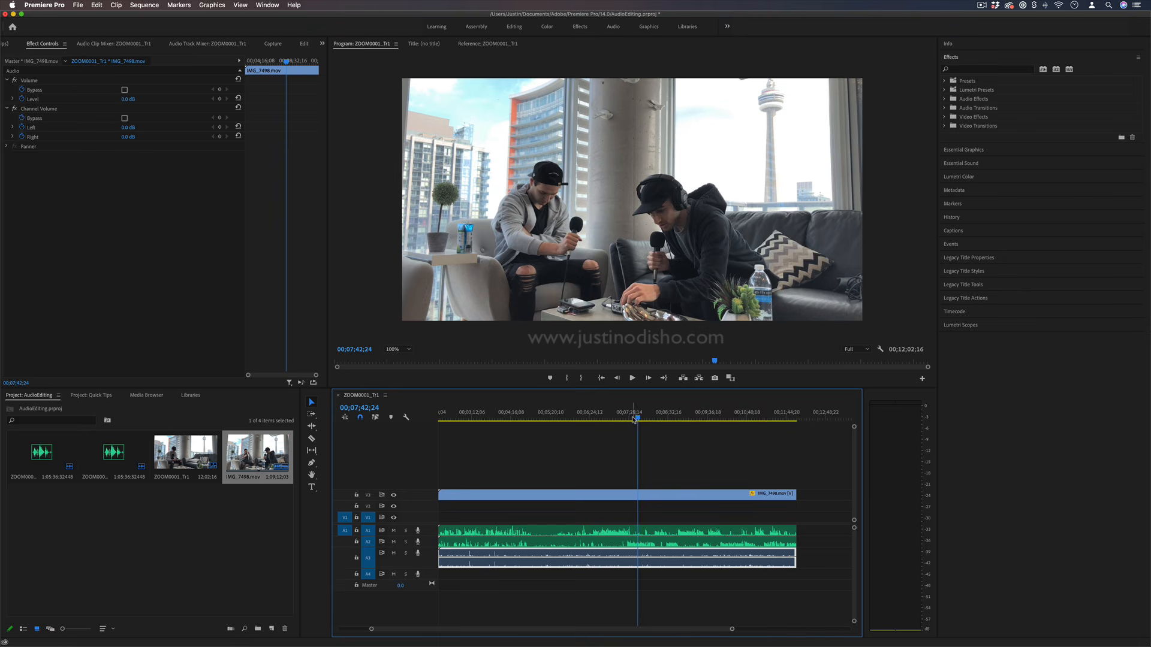
{"action": "left_click_drag", "start_coordinate": [637, 417], "coordinate": [631, 418]}
{"action": "left_click_drag", "start_coordinate": [544, 419], "coordinate": [533, 420]}
{"action": "left_click", "coordinate": [580, 417]}
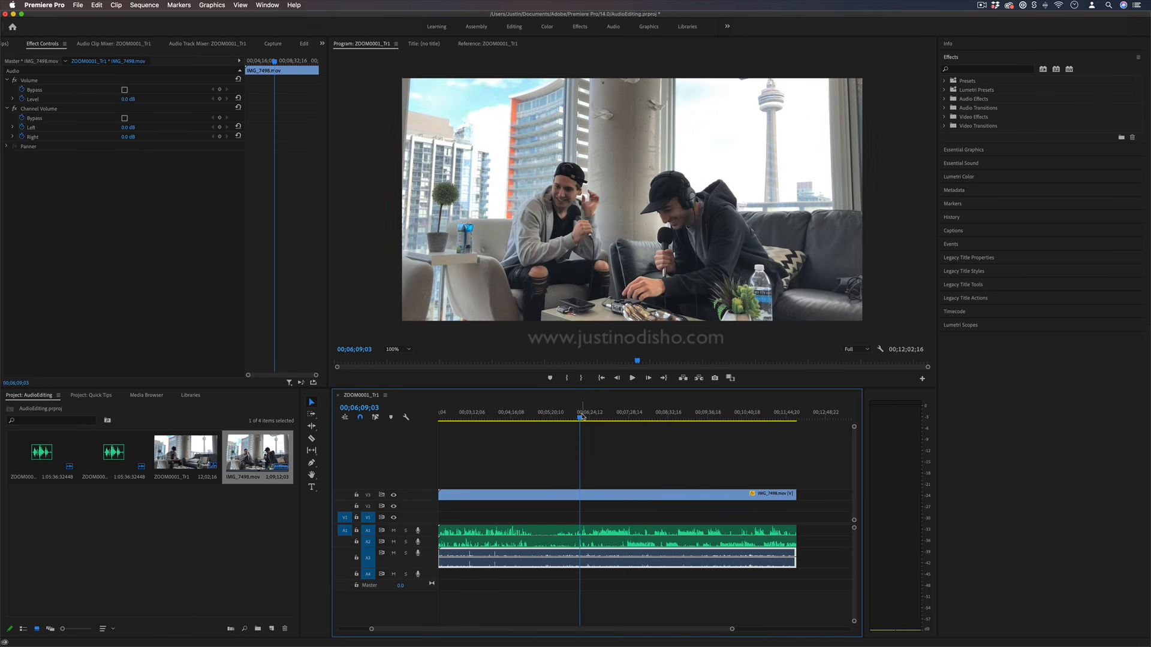
{"action": "left_click", "coordinate": [623, 418]}
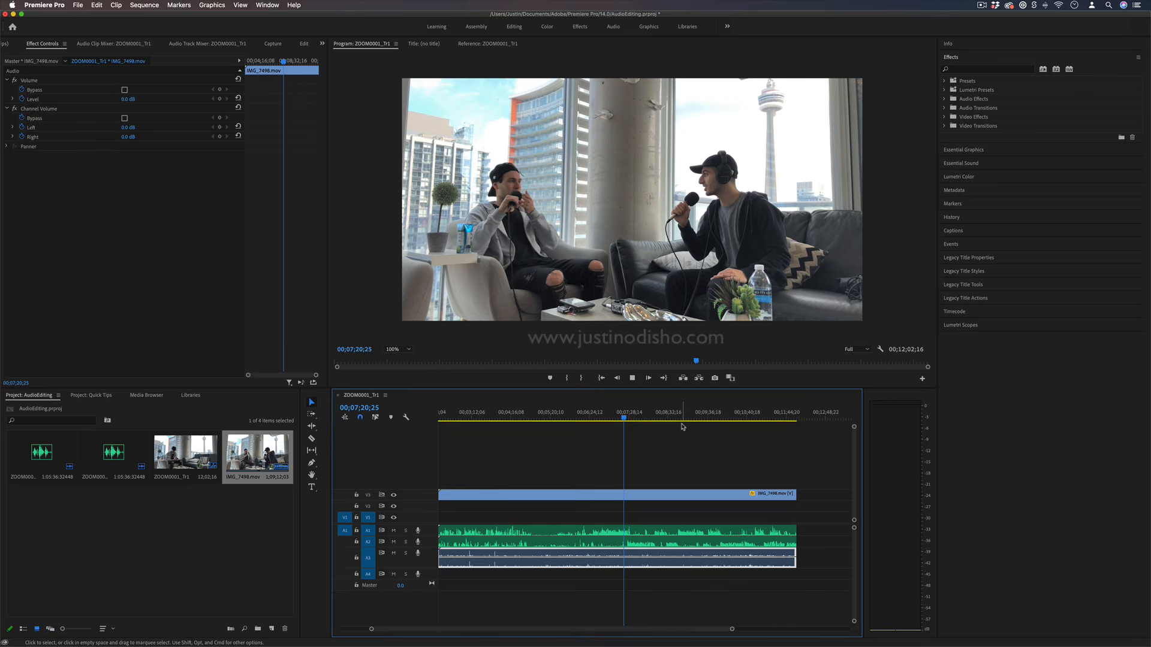
Play several passages of the interview and examine the loudness on the audio meters, stopping at 00;07;59;20.
{"action": "key", "text": "space"}
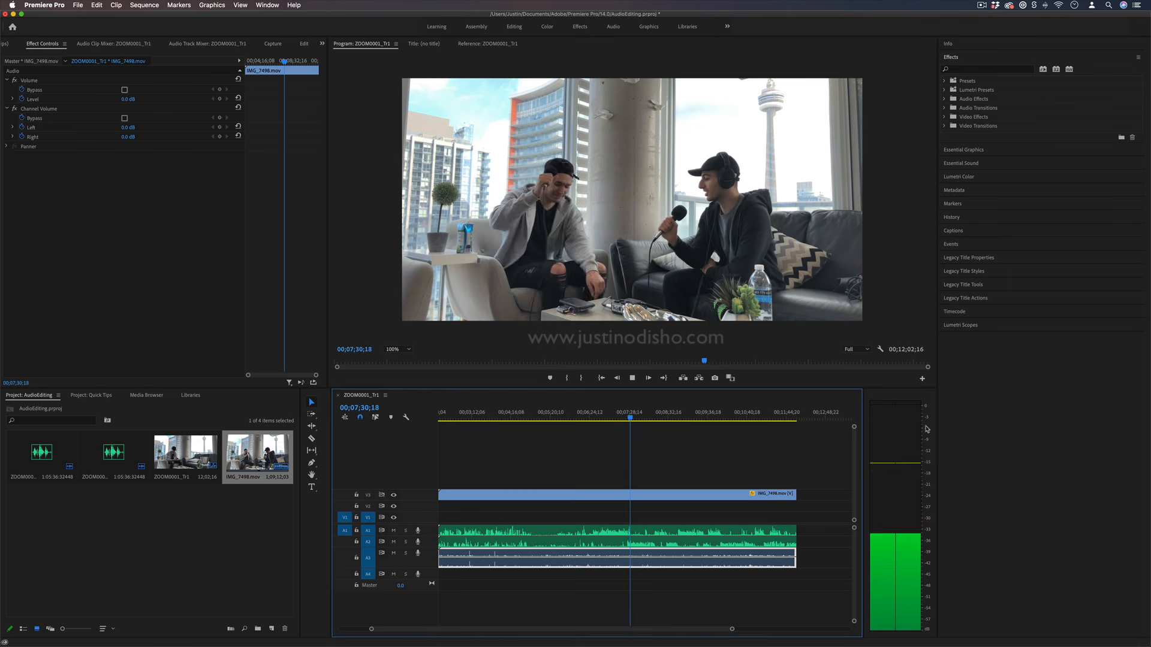
{"action": "key", "text": "space"}
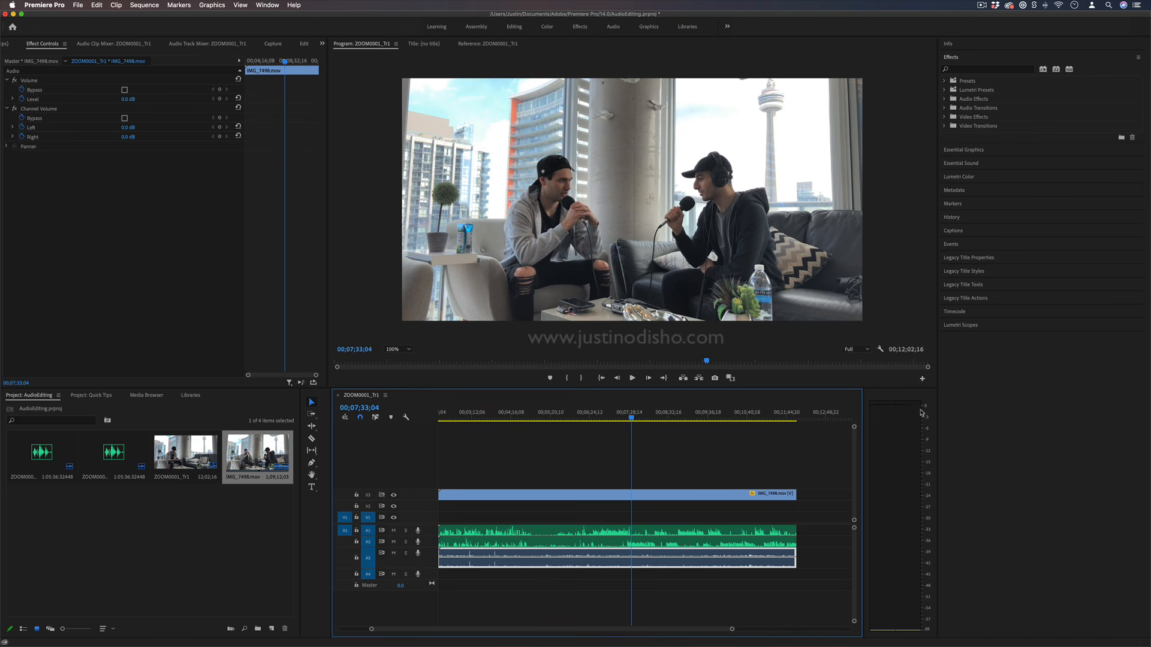
{"action": "key", "text": "space"}
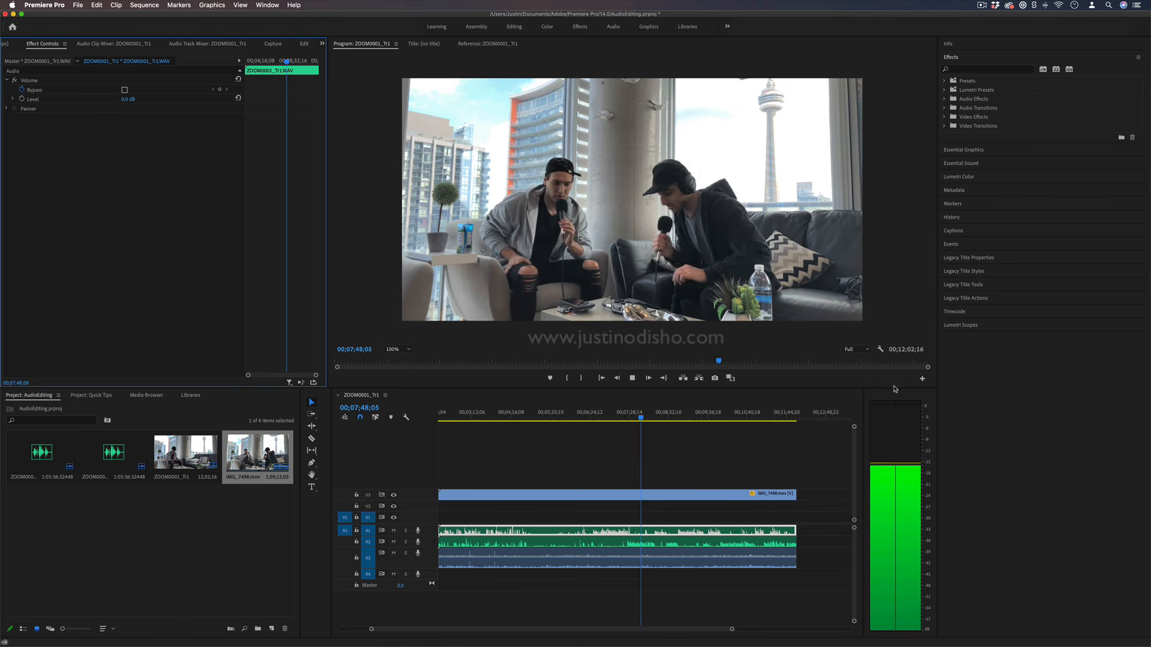
{"action": "key", "text": "space"}
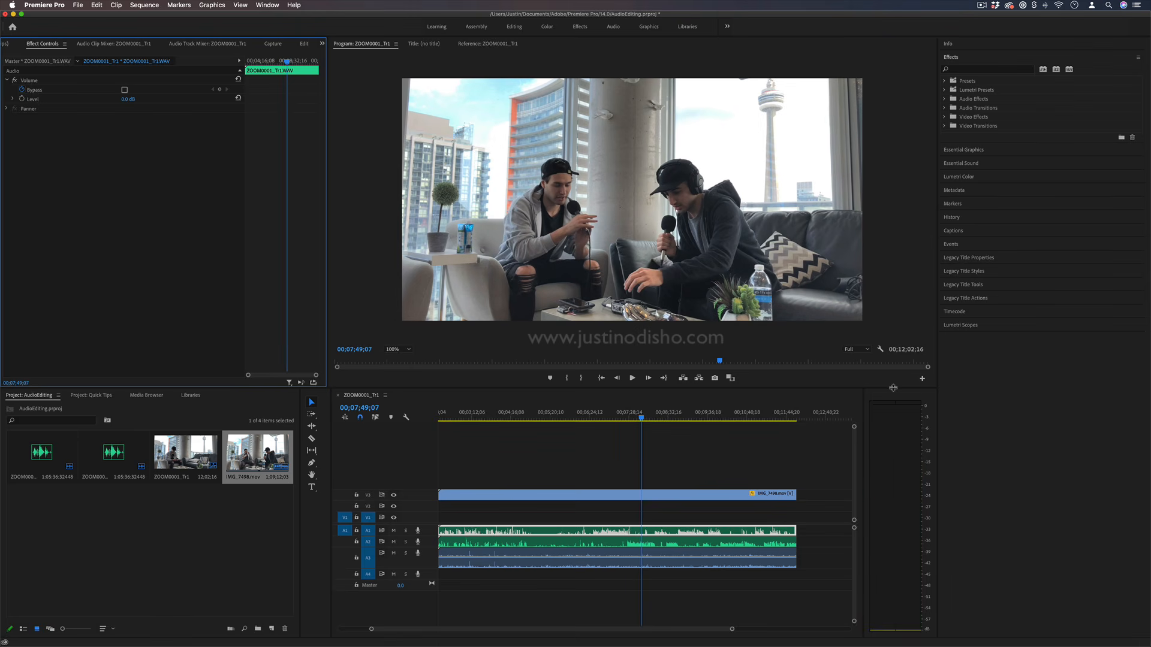
{"action": "key", "text": "space"}
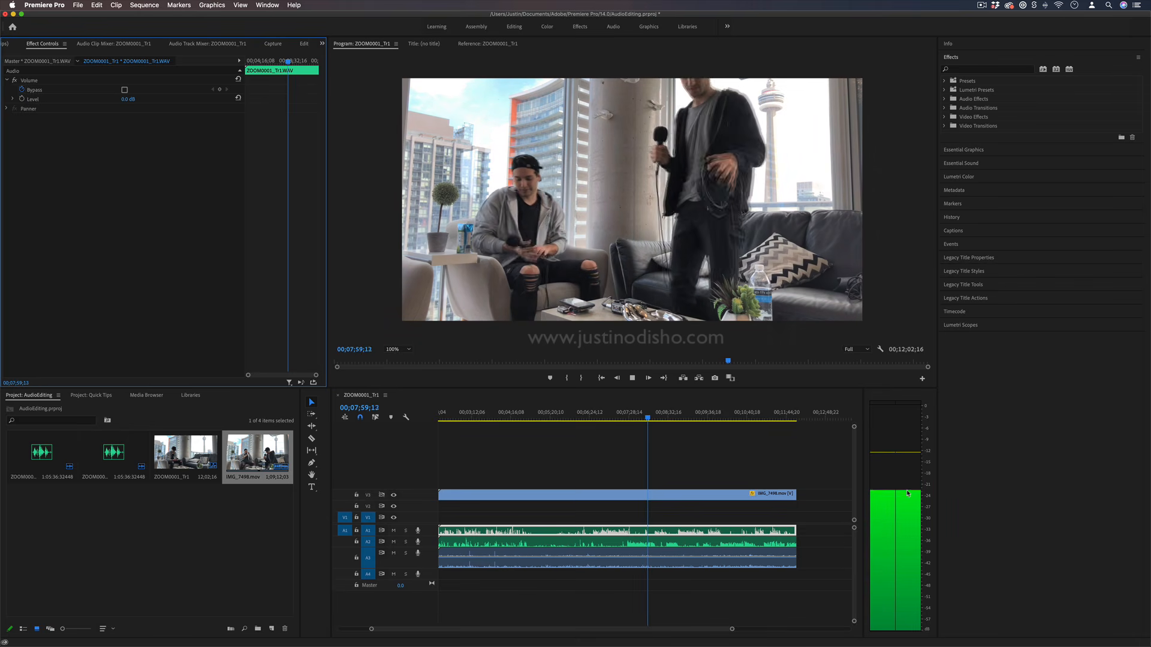
{"action": "key", "text": "space"}
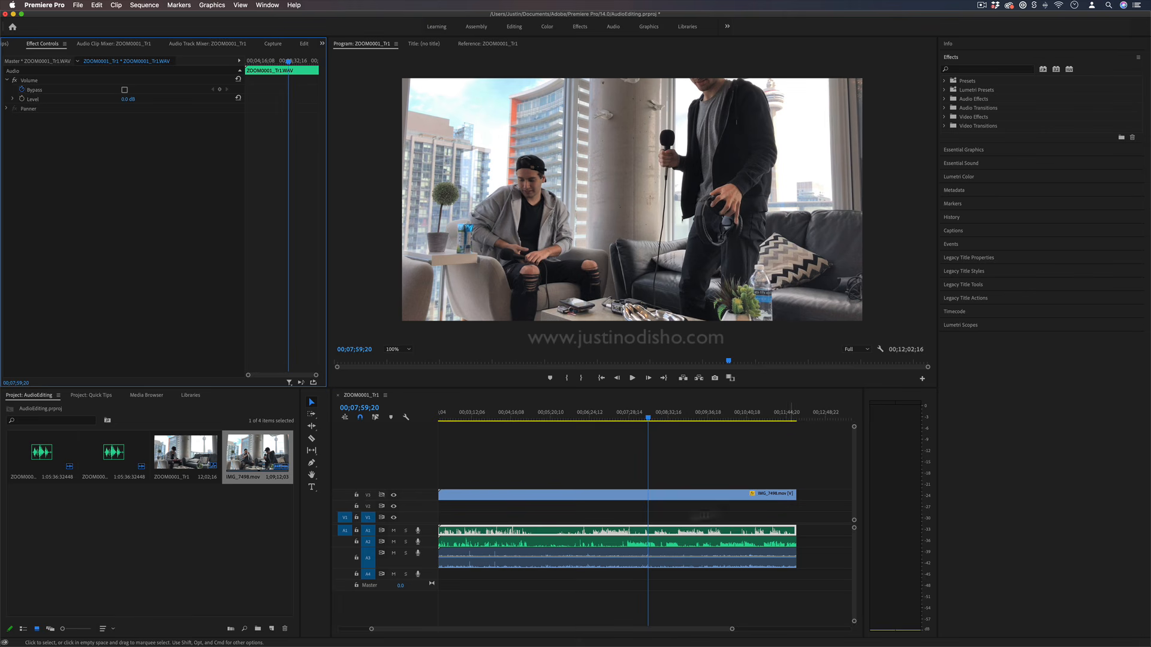
Select the microphone clip on A1 and show its Volume and Panner settings, expanding Panner.
{"action": "left_click", "coordinate": [659, 514]}
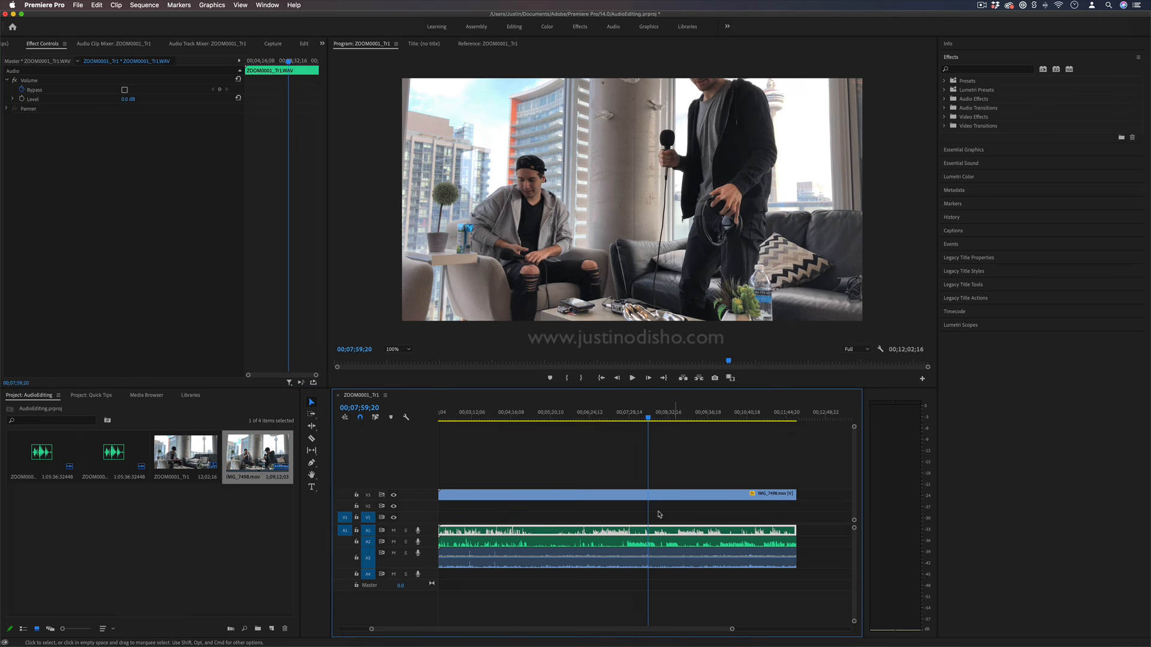
{"action": "left_click", "coordinate": [661, 515]}
{"action": "left_click", "coordinate": [666, 532]}
{"action": "left_click", "coordinate": [46, 45]}
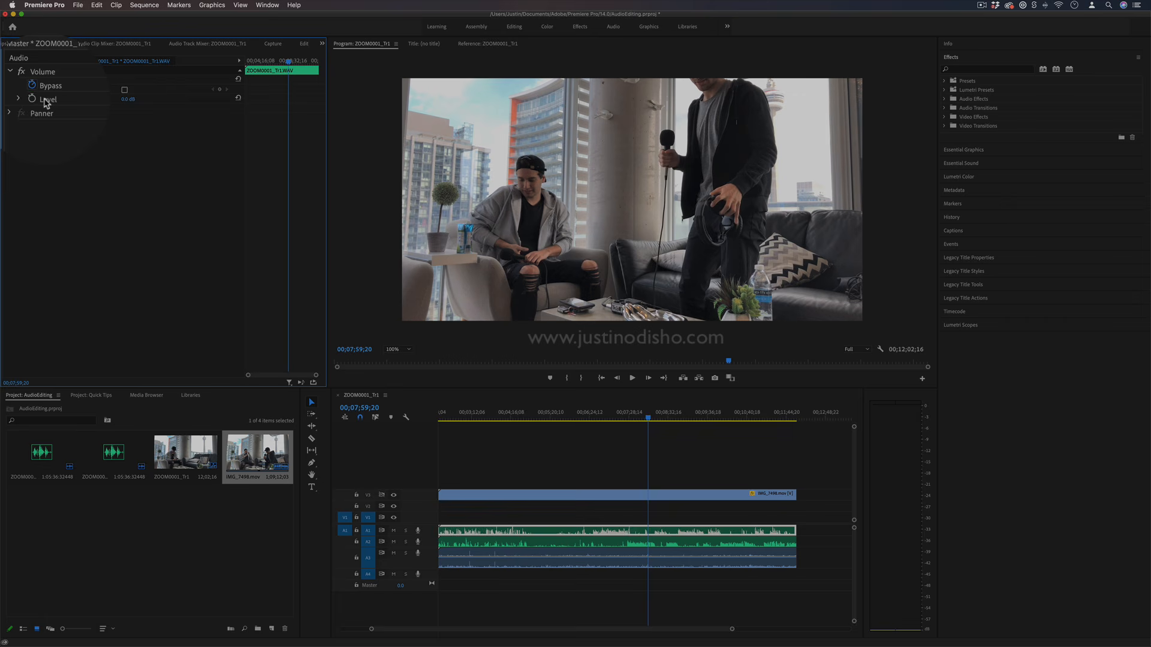
{"action": "left_click", "coordinate": [46, 102]}
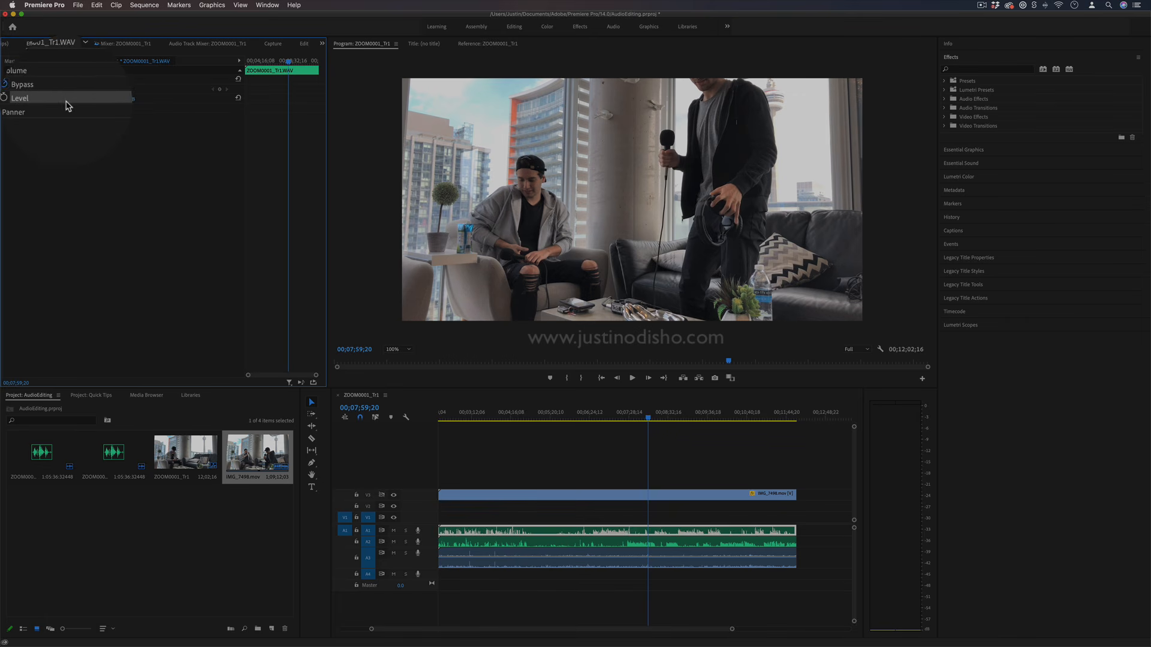
{"action": "left_click", "coordinate": [7, 109]}
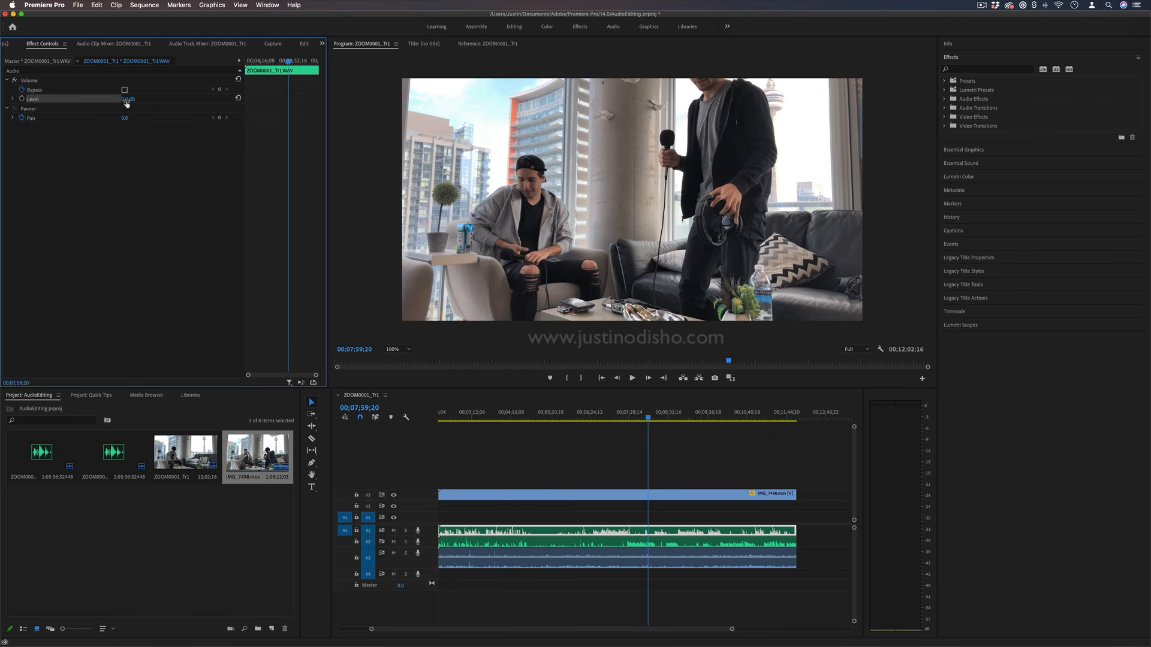
Set the Volume level of the microphone clip on A1 to -10 dB.
{"action": "left_click_drag", "start_coordinate": [127, 102], "coordinate": [102, 102]}
{"action": "left_click", "coordinate": [131, 99]}
{"action": "type", "text": "-10"}
{"action": "key", "text": "Return"}
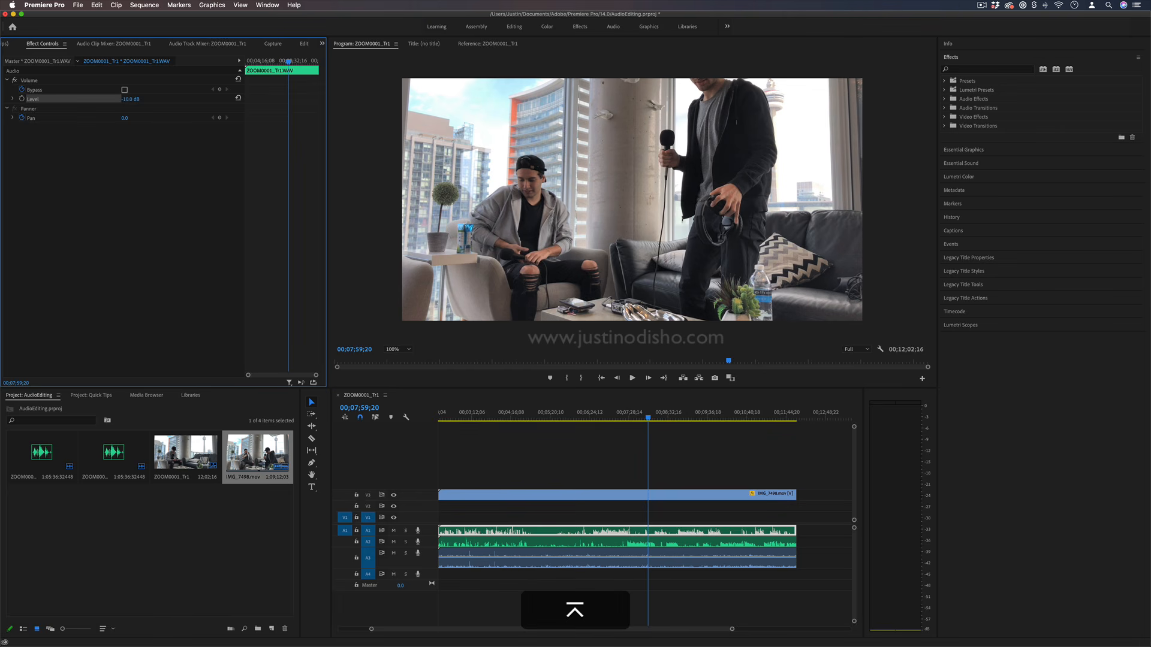
Set the Volume level of the microphone clip on A1 to 3 dB.
{"action": "left_click", "coordinate": [133, 97]}
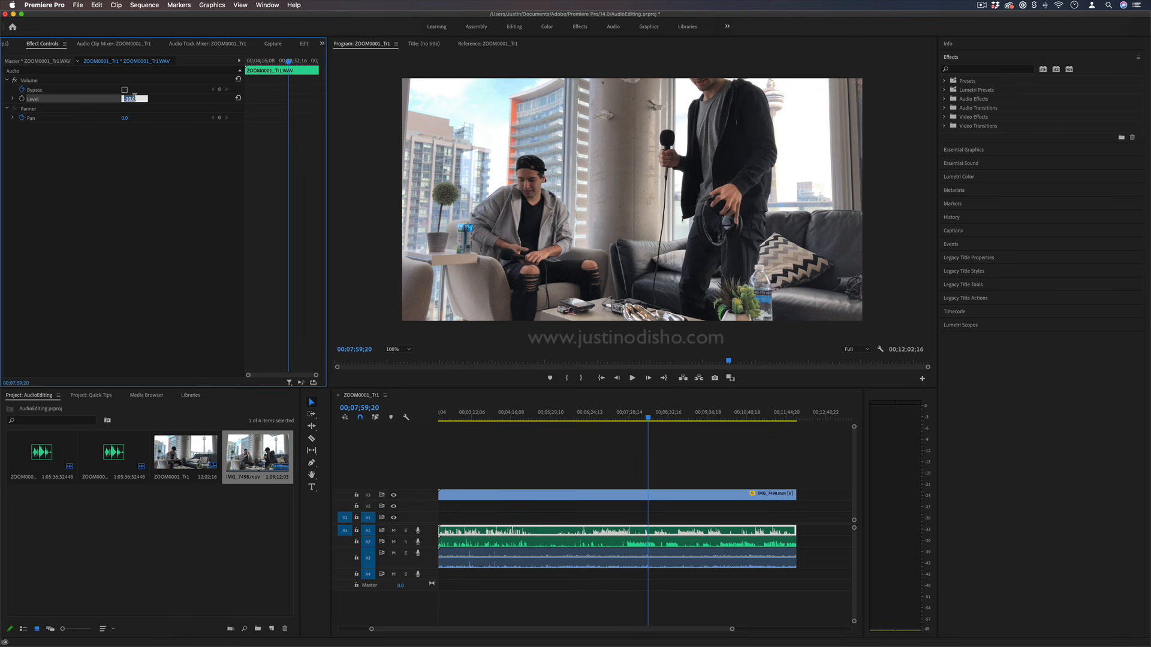
{"action": "type", "text": "3"}
{"action": "key", "text": "Return"}
Try keyframing the microphone clip on A2 to a Volume level of -30.4 dB, and undo the change.
{"action": "left_click", "coordinate": [665, 535]}
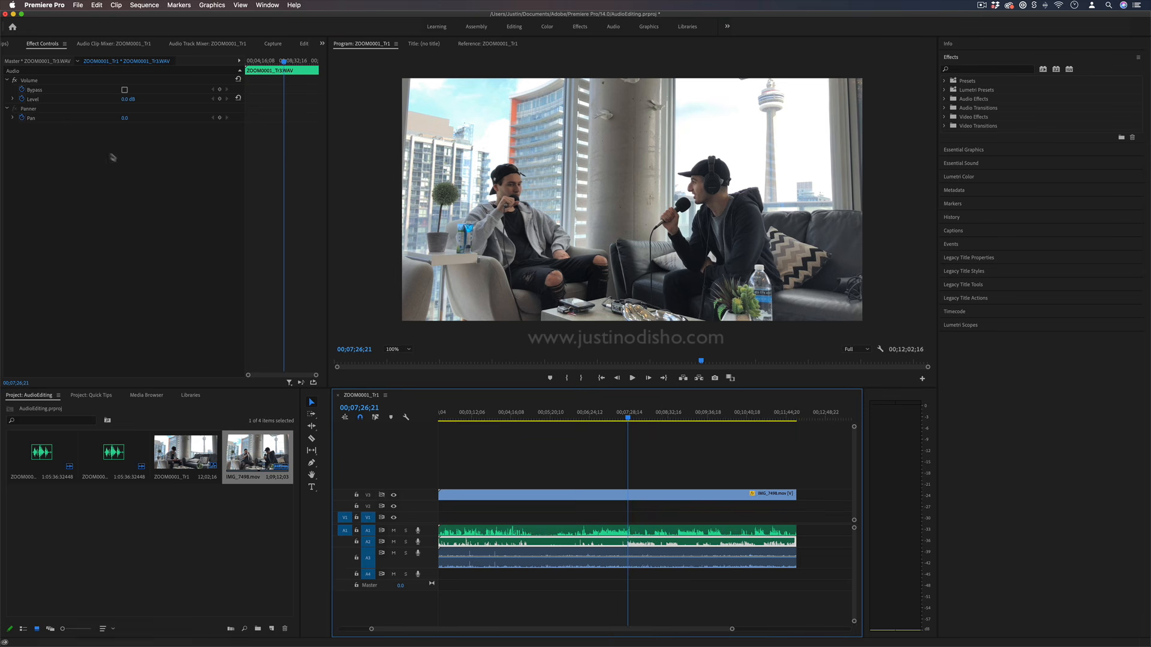
{"action": "left_click", "coordinate": [23, 99]}
{"action": "left_click_drag", "start_coordinate": [129, 99], "coordinate": [7, 98]}
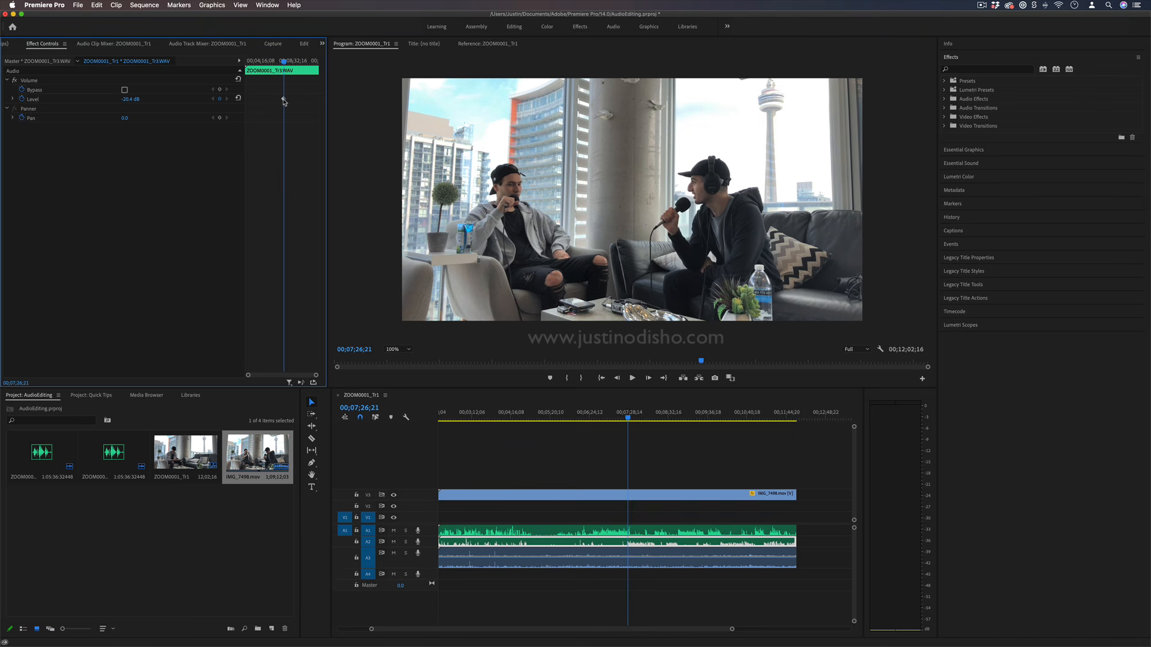
{"action": "key", "text": "super+z"}
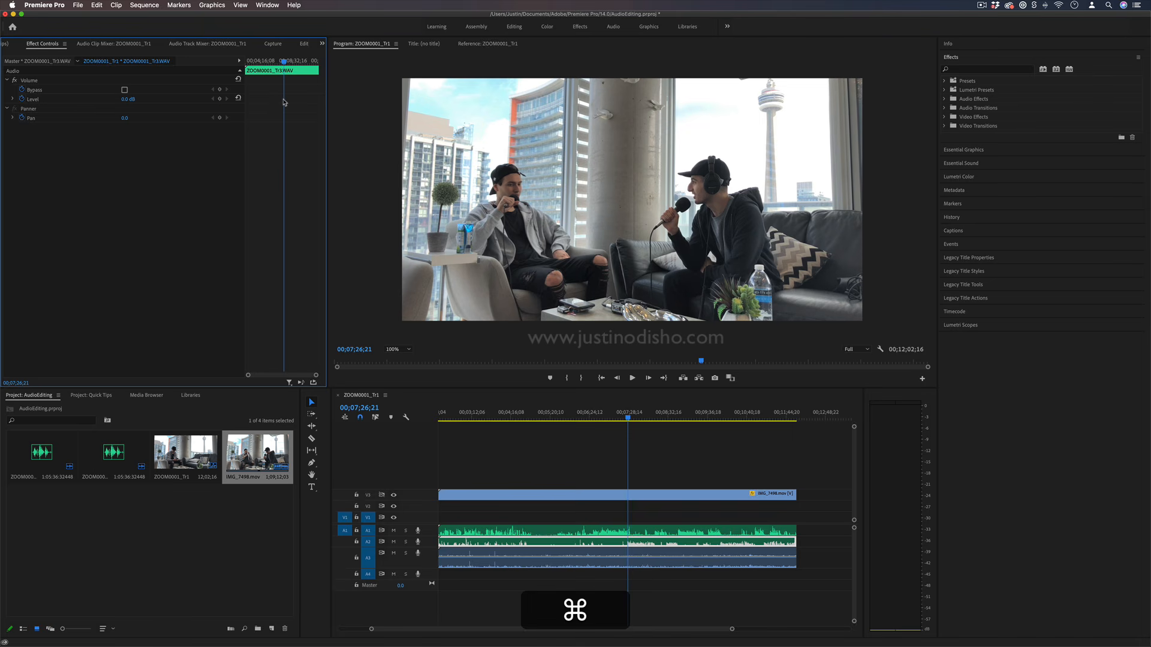
Turn off Level keyframing for the microphone clip on A2 and increase the A2 track height to enlarge its waveform.
{"action": "left_click", "coordinate": [24, 100]}
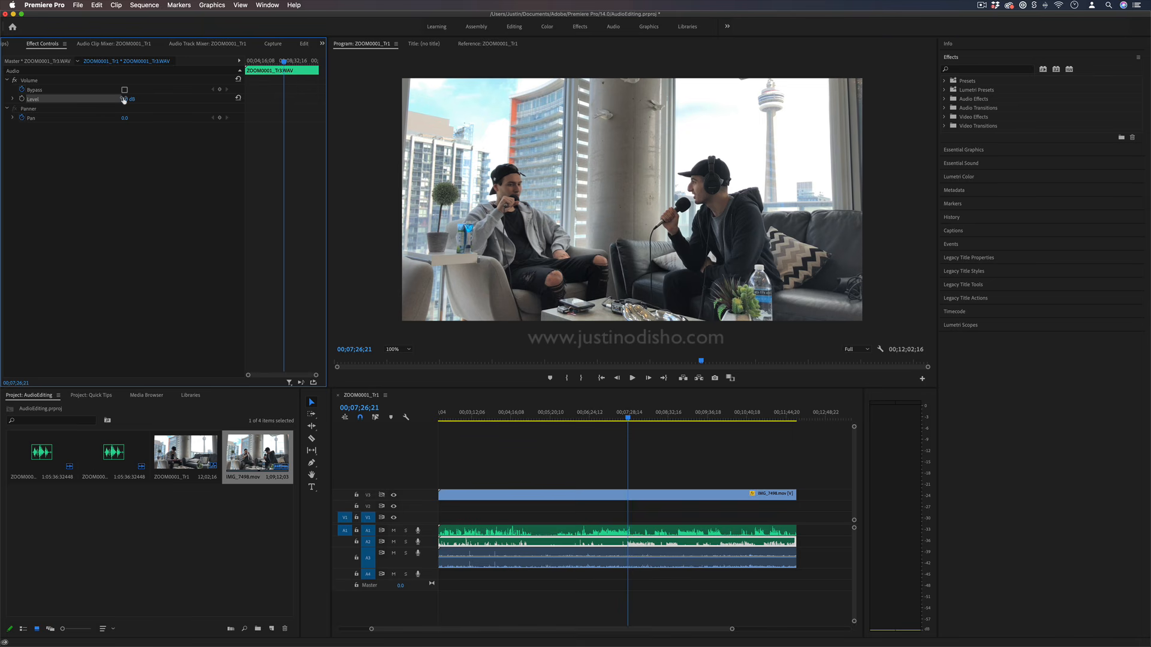
{"action": "left_click_drag", "start_coordinate": [426, 547], "coordinate": [427, 564]}
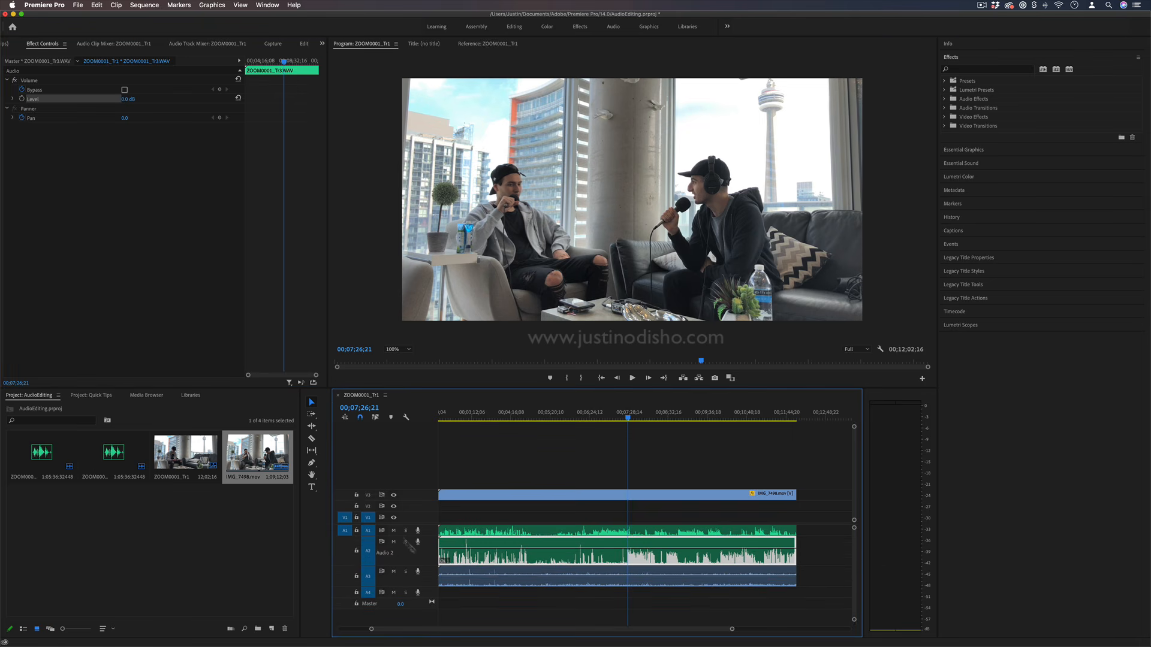
Compare the controls of the Audio Clip Mixer and the Audio Track Mixer.
{"action": "left_click", "coordinate": [122, 44]}
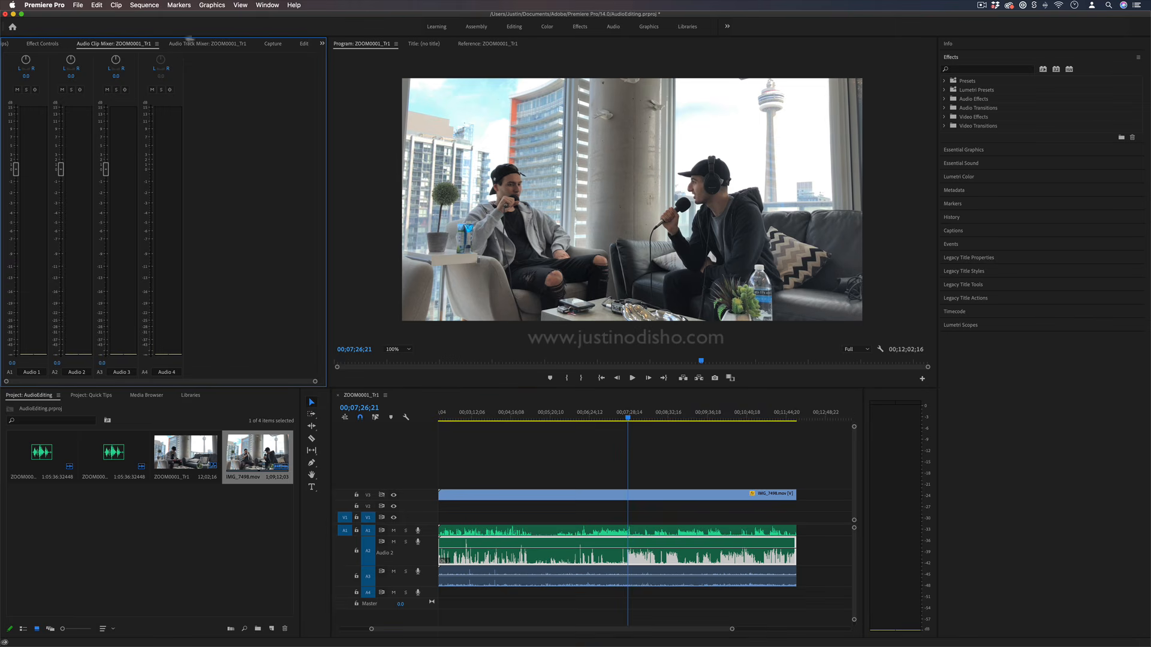
{"action": "left_click", "coordinate": [189, 44]}
{"action": "left_click", "coordinate": [111, 44]}
{"action": "left_click", "coordinate": [189, 44]}
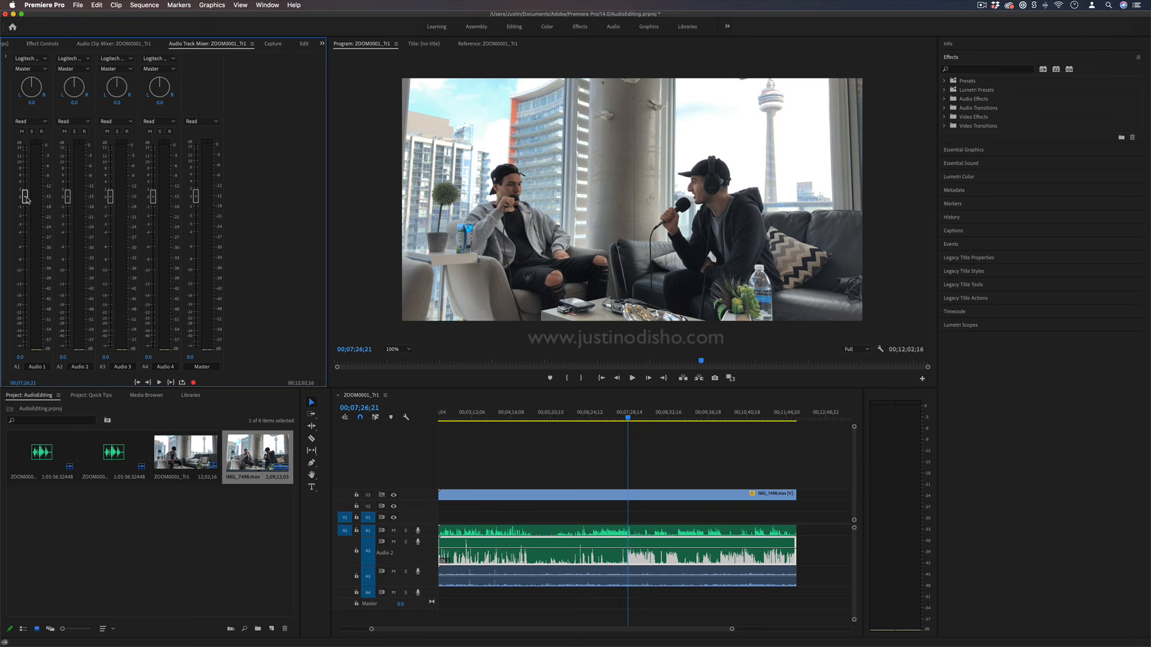
Try moving the Audio 1 fader and pan knob in the Audio Track Mixer, undo both changes, and return to Effect Controls.
{"action": "mouse_move", "coordinate": [26, 197]}
{"action": "left_mouse_down"}
{"action": "mouse_move", "coordinate": [25, 210]}
{"action": "mouse_move", "coordinate": [43, 185]}
{"action": "left_mouse_up"}
{"action": "key", "text": "super+z"}
{"action": "left_click_drag", "start_coordinate": [32, 86], "coordinate": [48, 87]}
{"action": "key", "text": "super+z"}
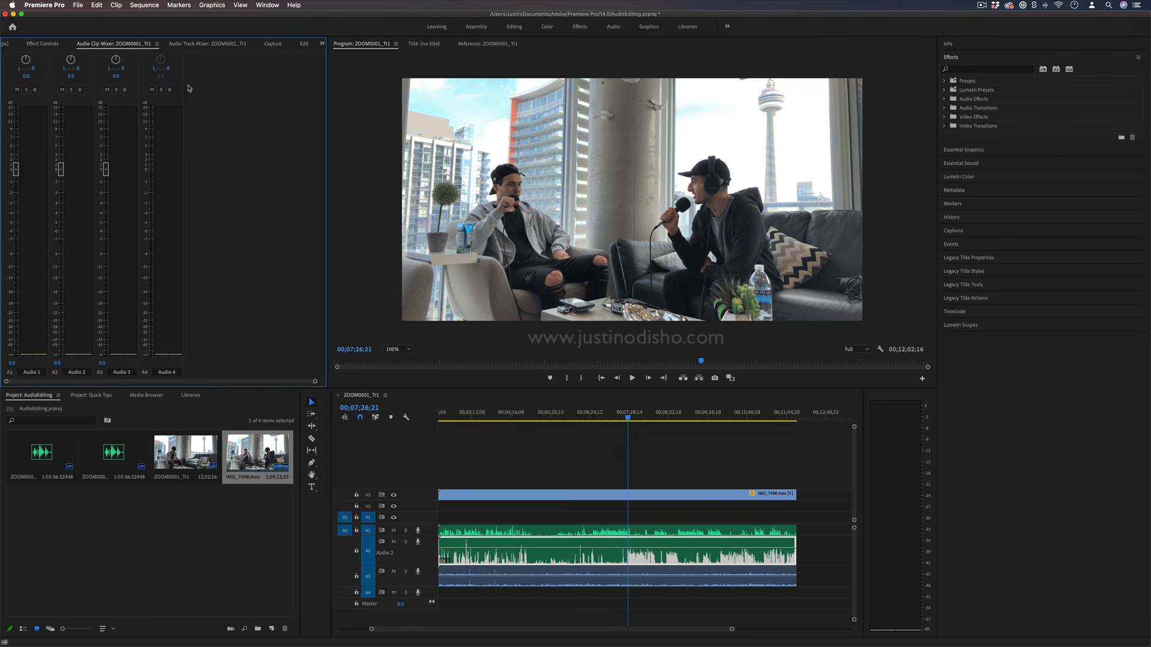
{"action": "left_click", "coordinate": [43, 43]}
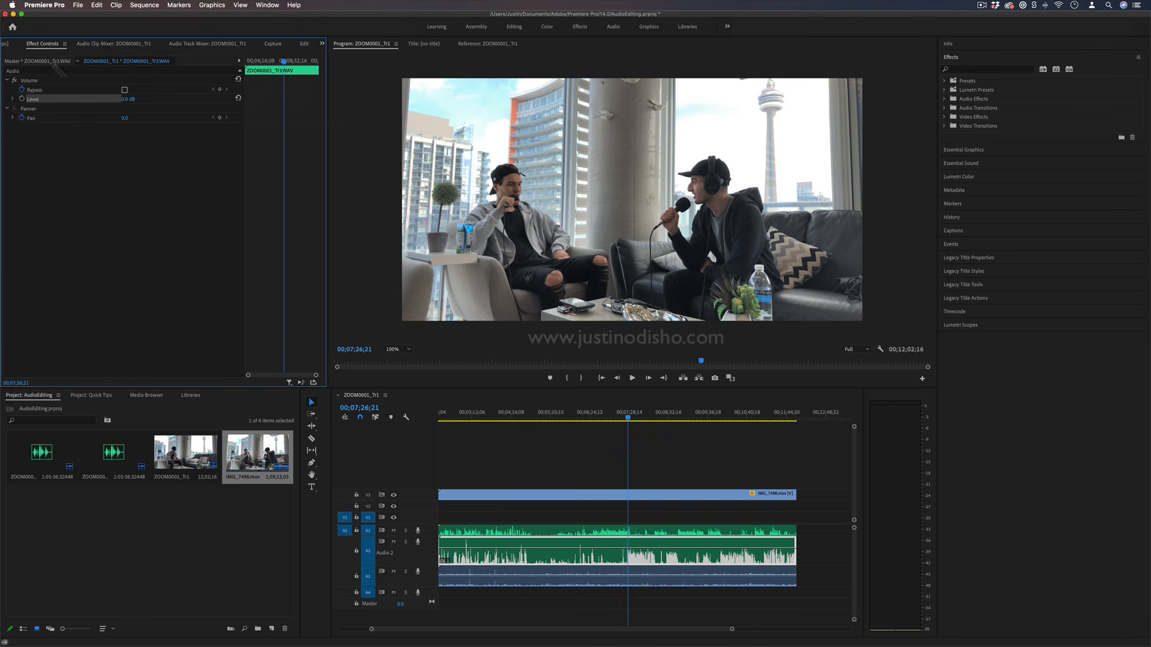
Examine the Audio Gain options for the microphone clip on A2, try Normalize Max Peak, and cancel without applying.
{"action": "left_click", "coordinate": [778, 531]}
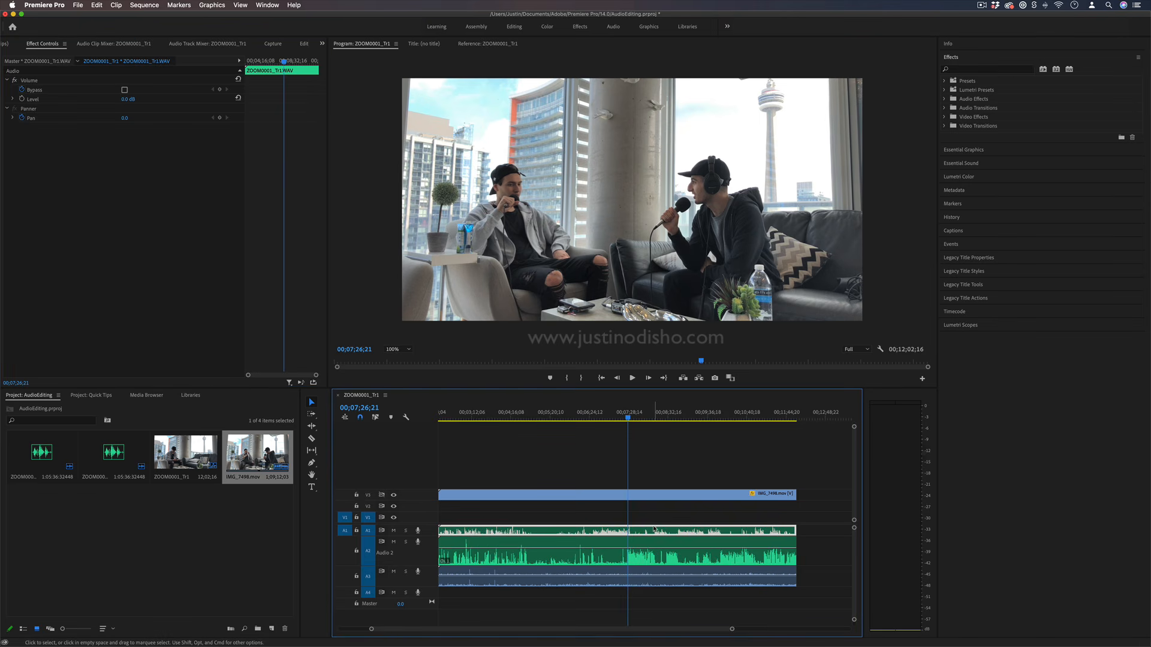
{"action": "right_click", "coordinate": [652, 563]}
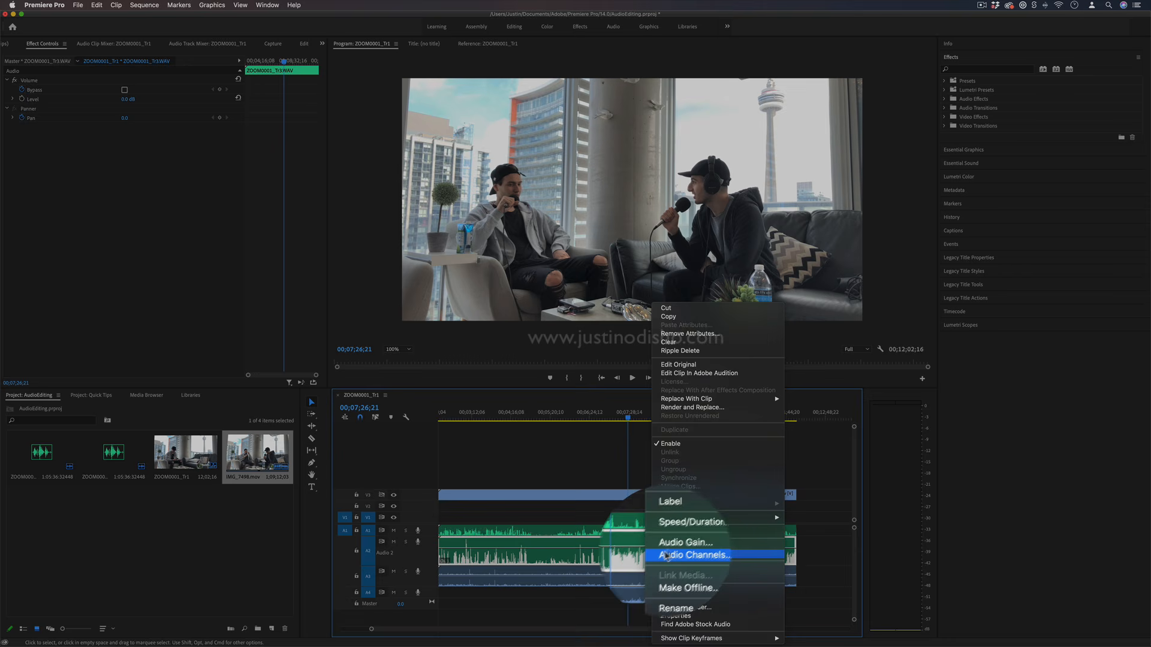
{"action": "left_click", "coordinate": [679, 545]}
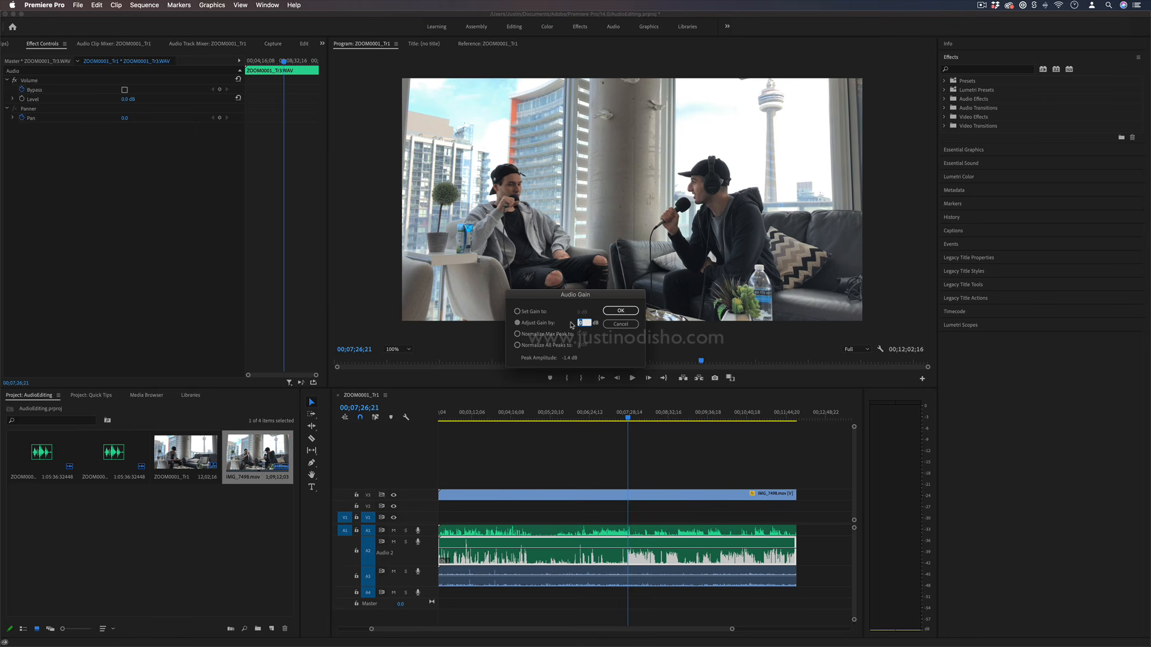
{"action": "left_click", "coordinate": [518, 337]}
{"action": "left_click", "coordinate": [518, 335]}
{"action": "left_click", "coordinate": [621, 325]}
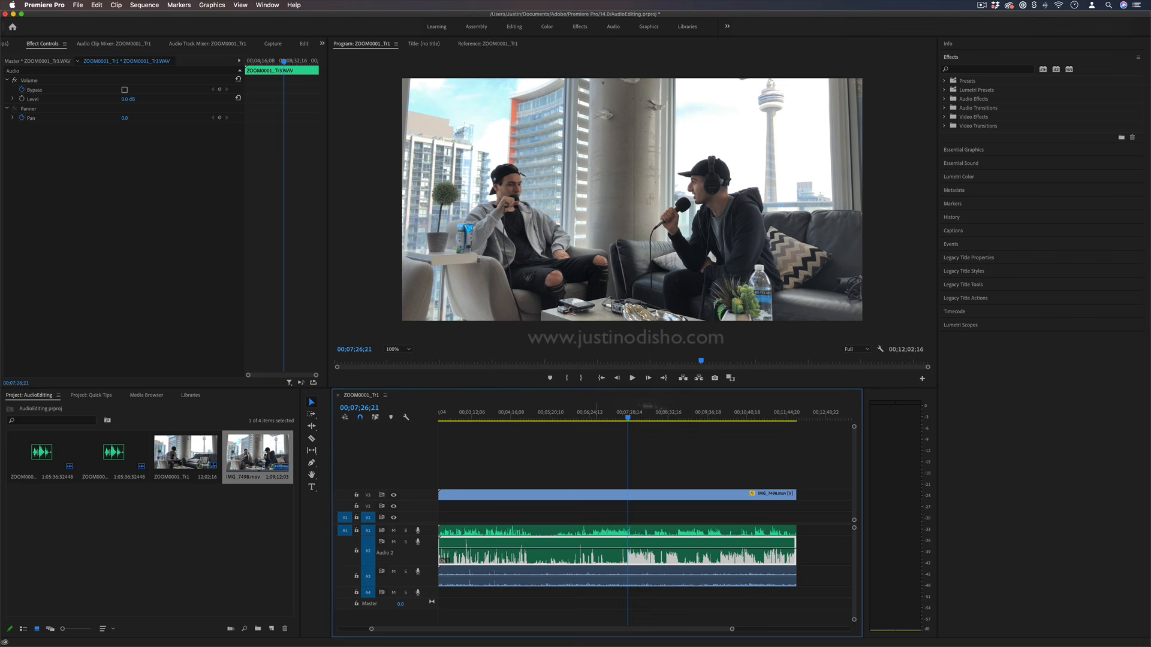
Modify the audio channels of the IMG_7498.mov clip on A3 so its right channel uses the left source channel.
{"action": "left_click_drag", "start_coordinate": [733, 628], "coordinate": [772, 630]}
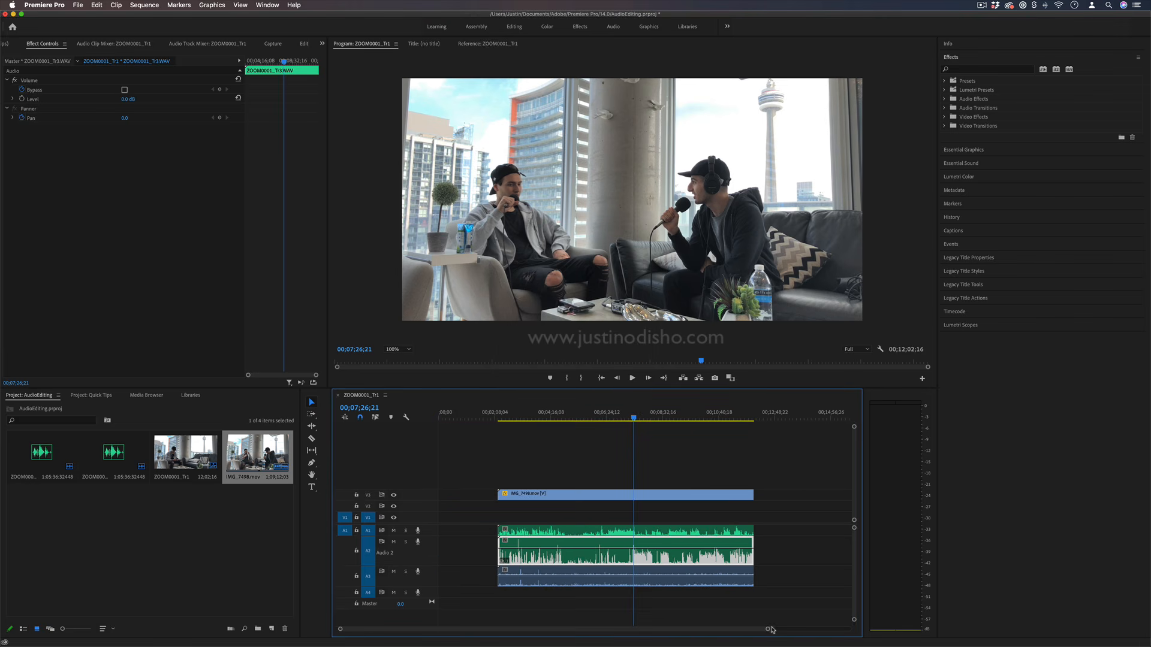
{"action": "left_click", "coordinate": [652, 573]}
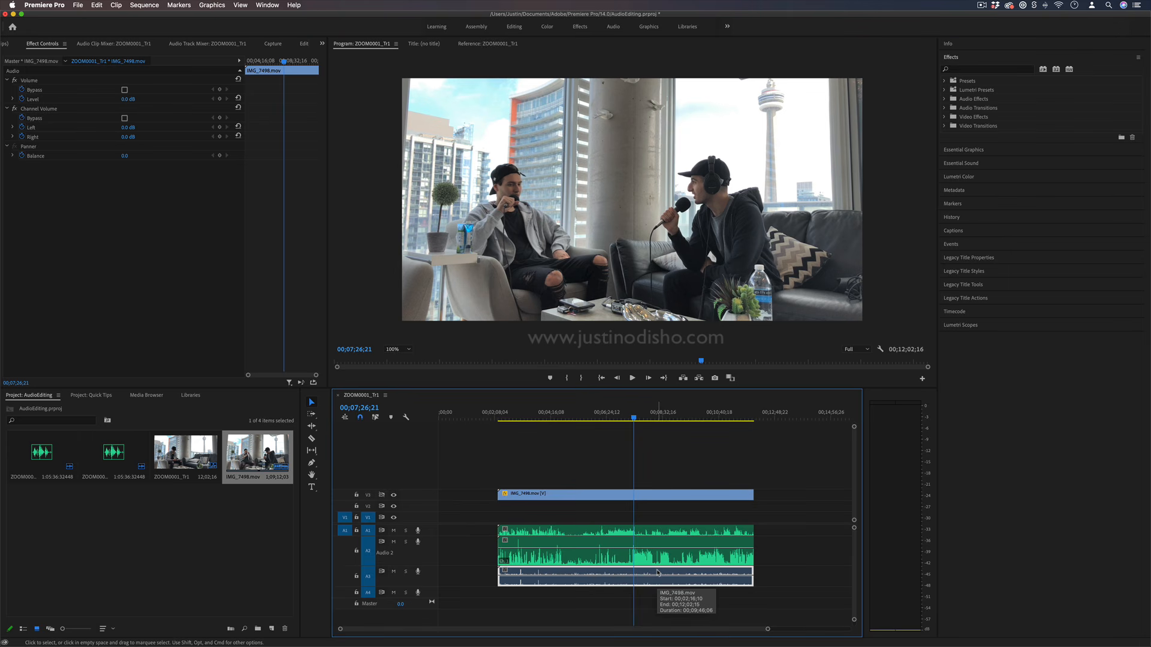
{"action": "right_click", "coordinate": [657, 573]}
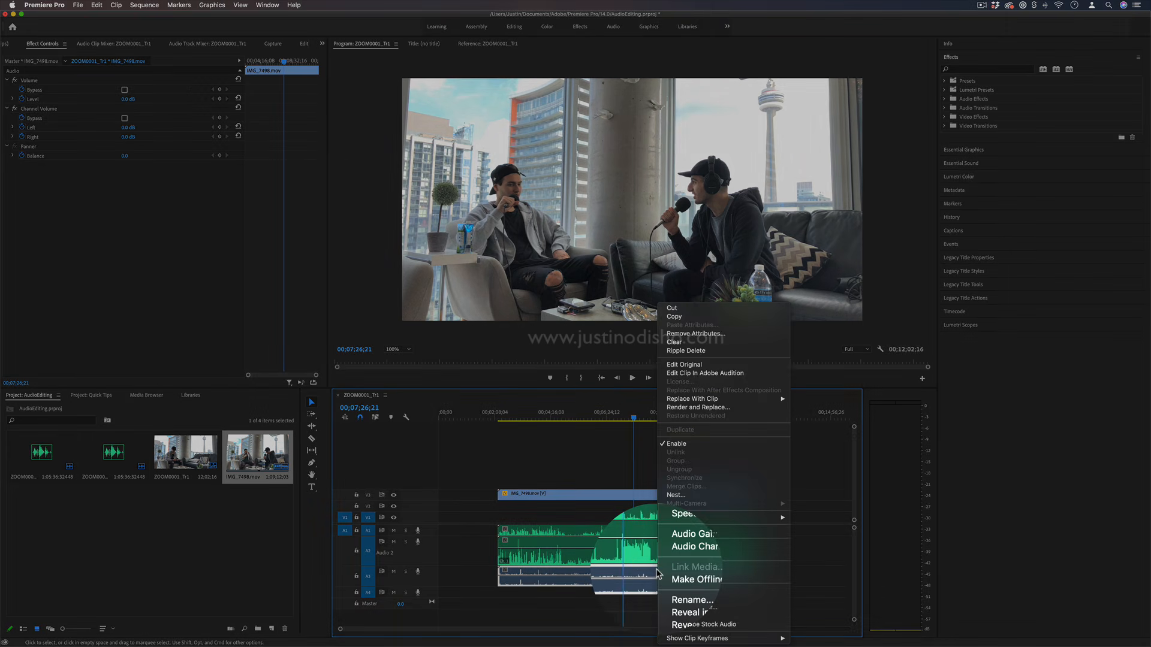
{"action": "left_click", "coordinate": [692, 553]}
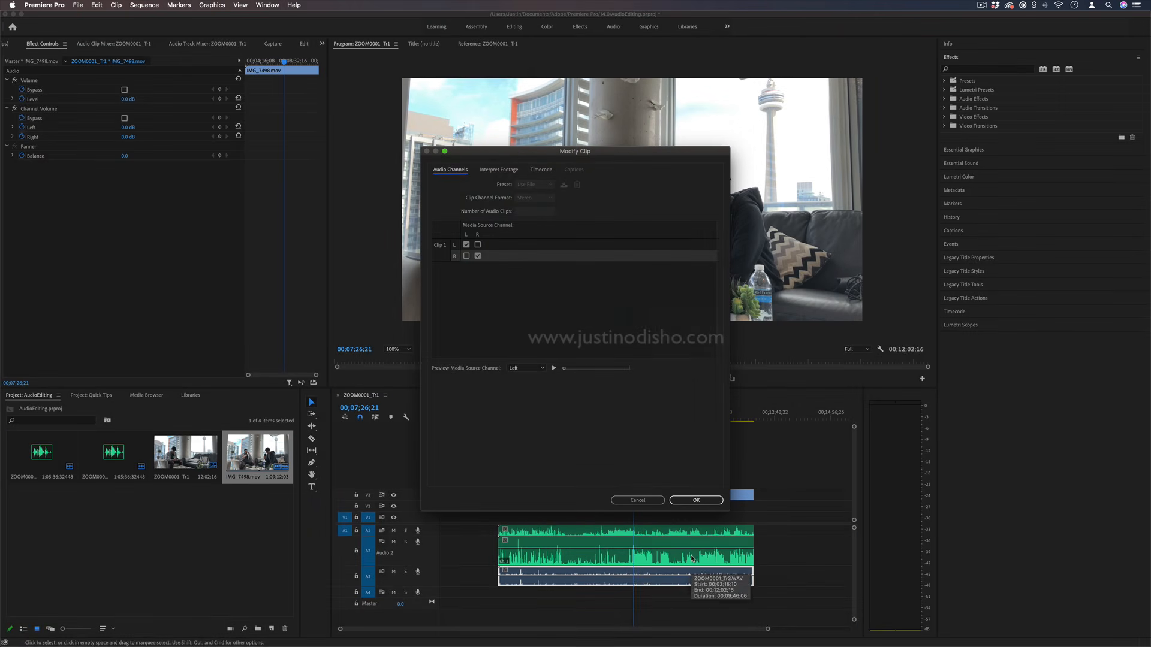
{"action": "left_click", "coordinate": [466, 257]}
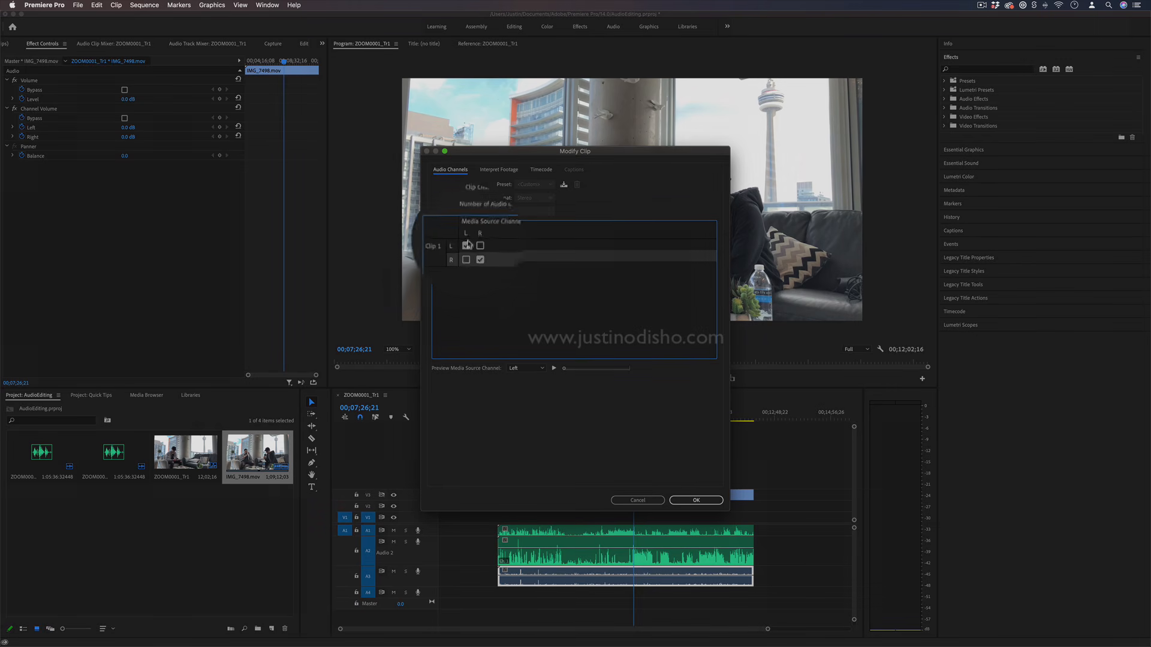
{"action": "left_click", "coordinate": [466, 256]}
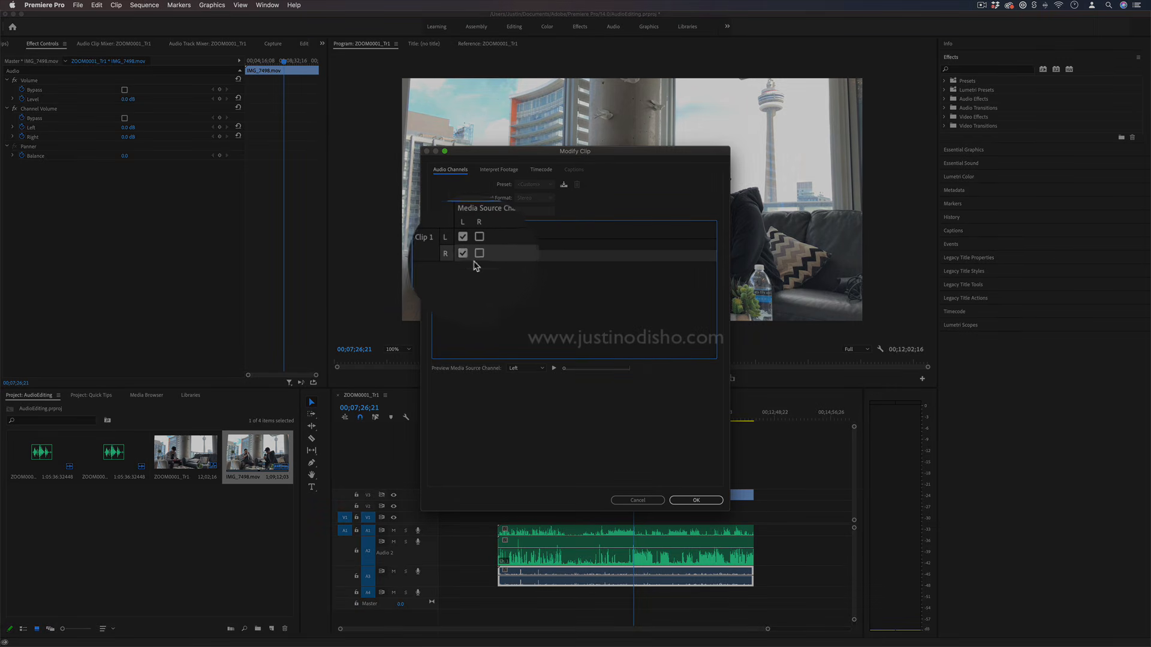
{"action": "left_click", "coordinate": [696, 500]}
Select the video clip on V3 and skim the interview from about 00;02;22;12 to 00;06;49;19.
{"action": "left_click_drag", "start_coordinate": [768, 630], "coordinate": [737, 627]}
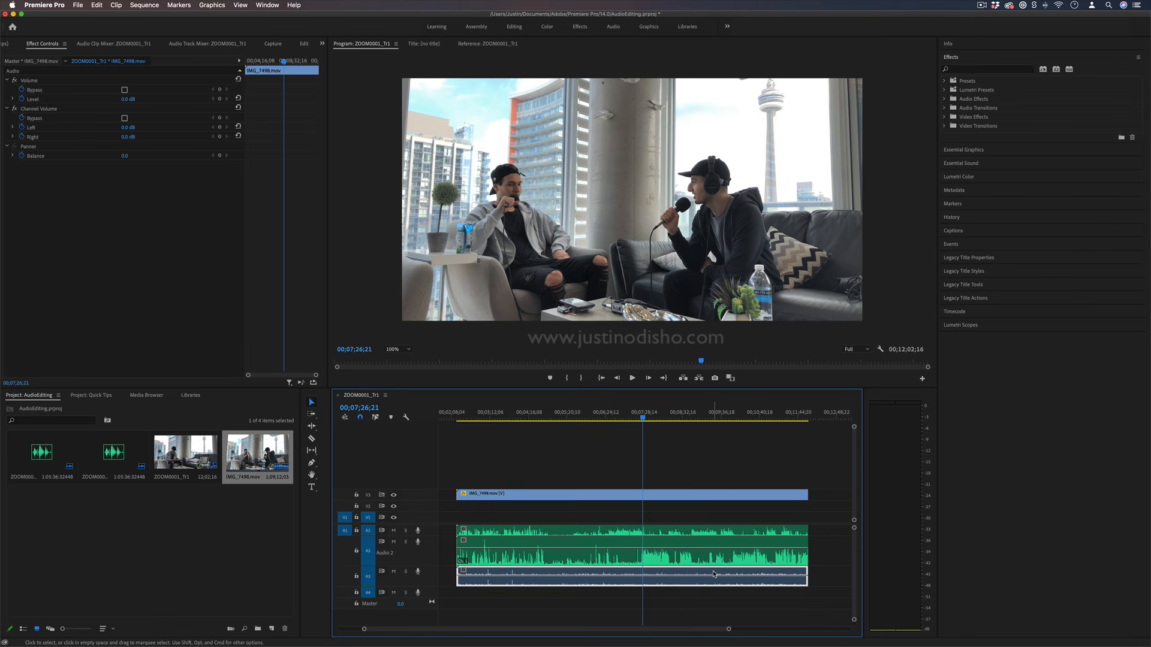
{"action": "left_click", "coordinate": [710, 496]}
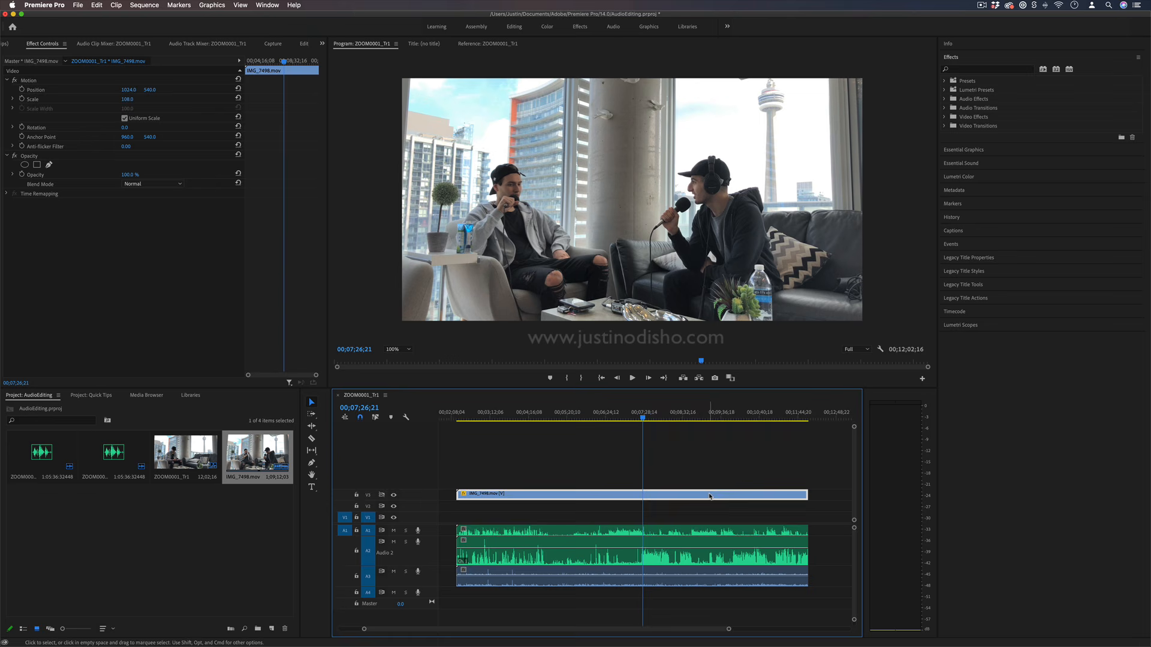
{"action": "left_click", "coordinate": [461, 416]}
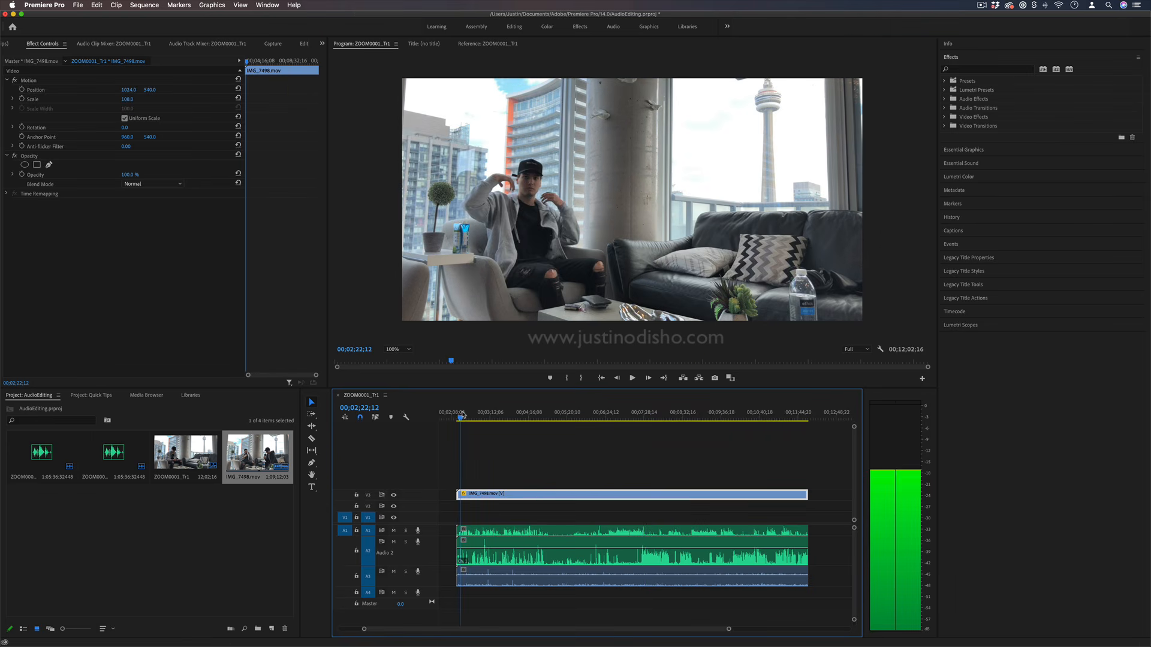
{"action": "left_click_drag", "start_coordinate": [461, 414], "coordinate": [588, 416]}
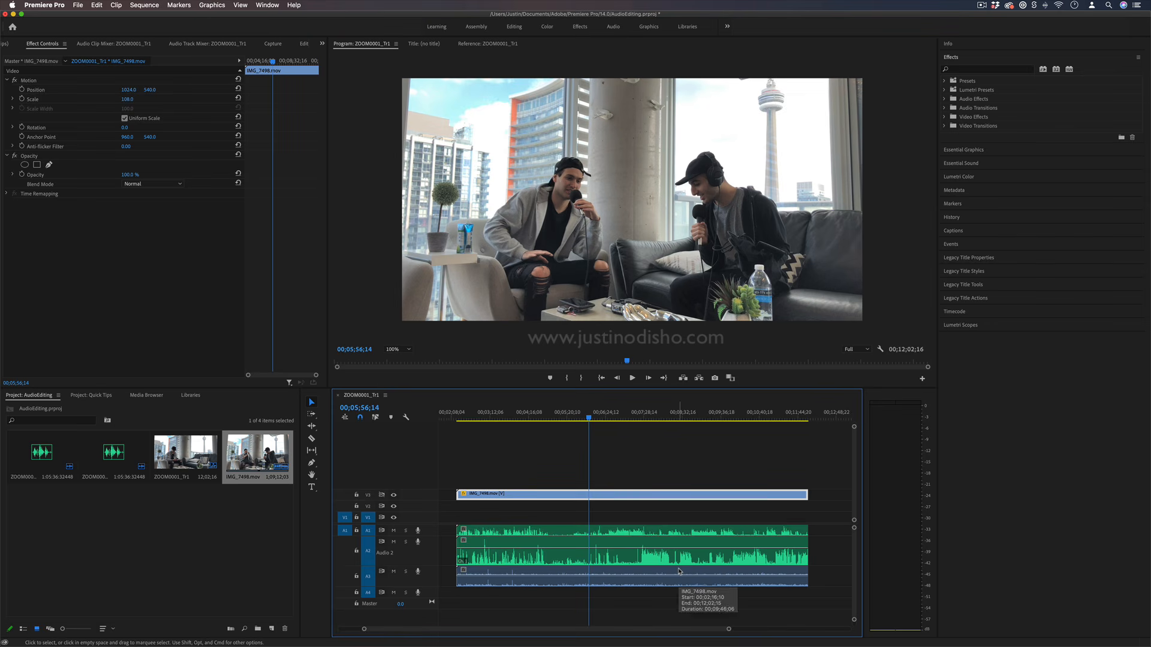
{"action": "left_click", "coordinate": [622, 417]}
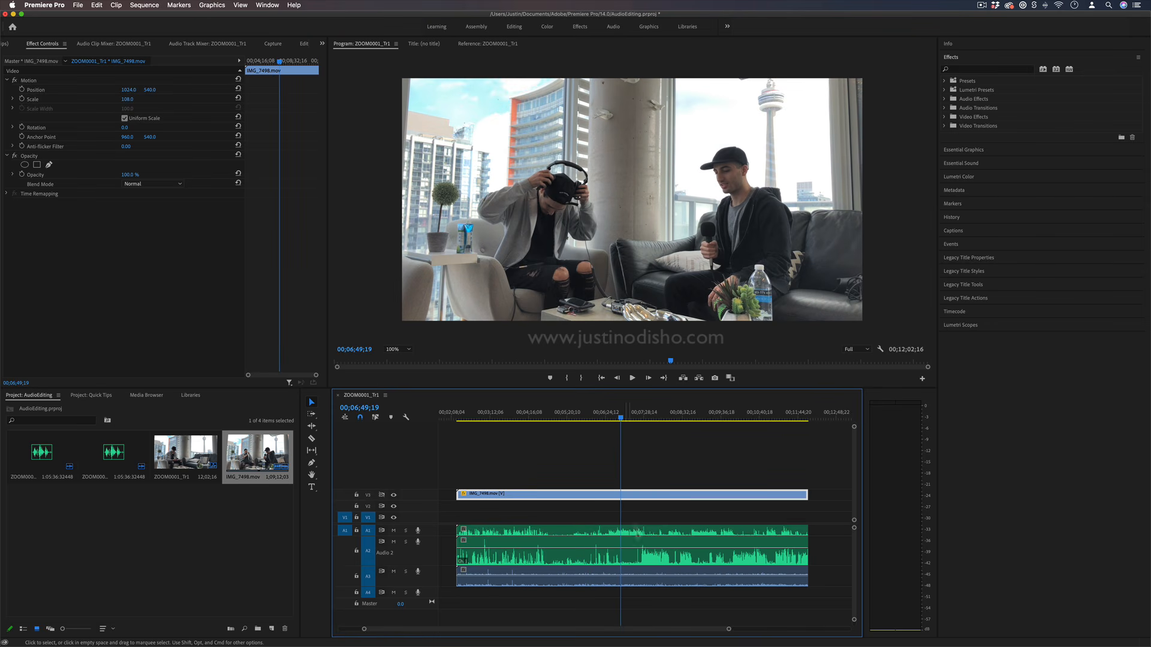
Synchronize the microphone clip on A2 with the camera audio on A3 by Audio, using track channel 1.
{"action": "left_click", "coordinate": [660, 571]}
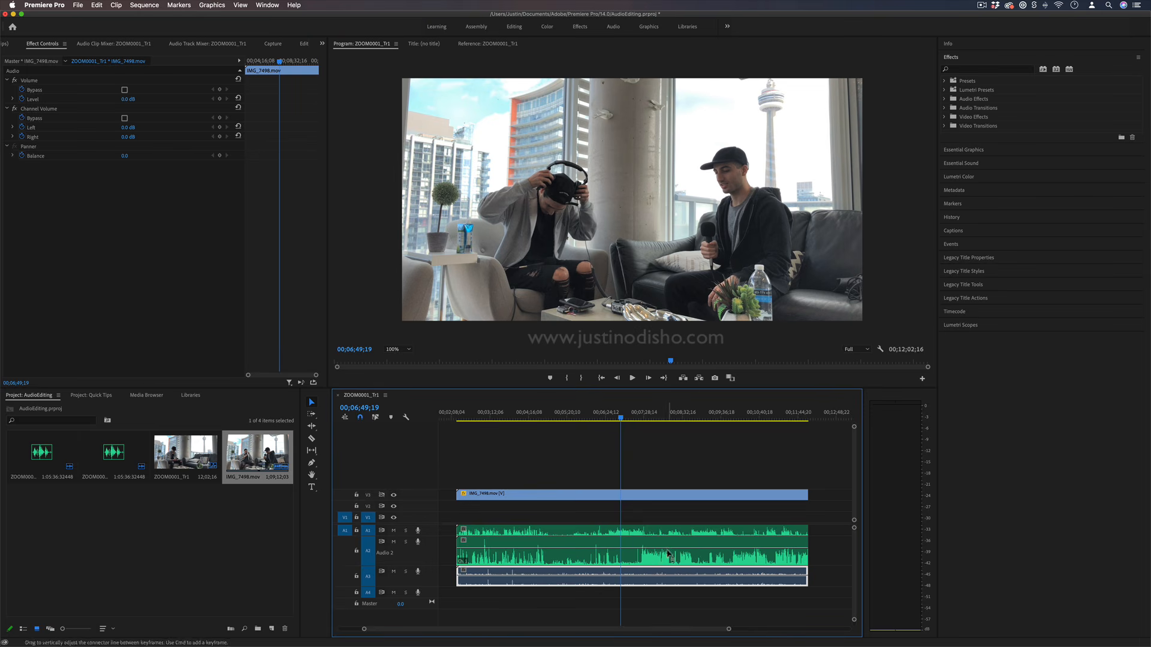
{"action": "left_click", "coordinate": [669, 554], "text": "shift+super"}
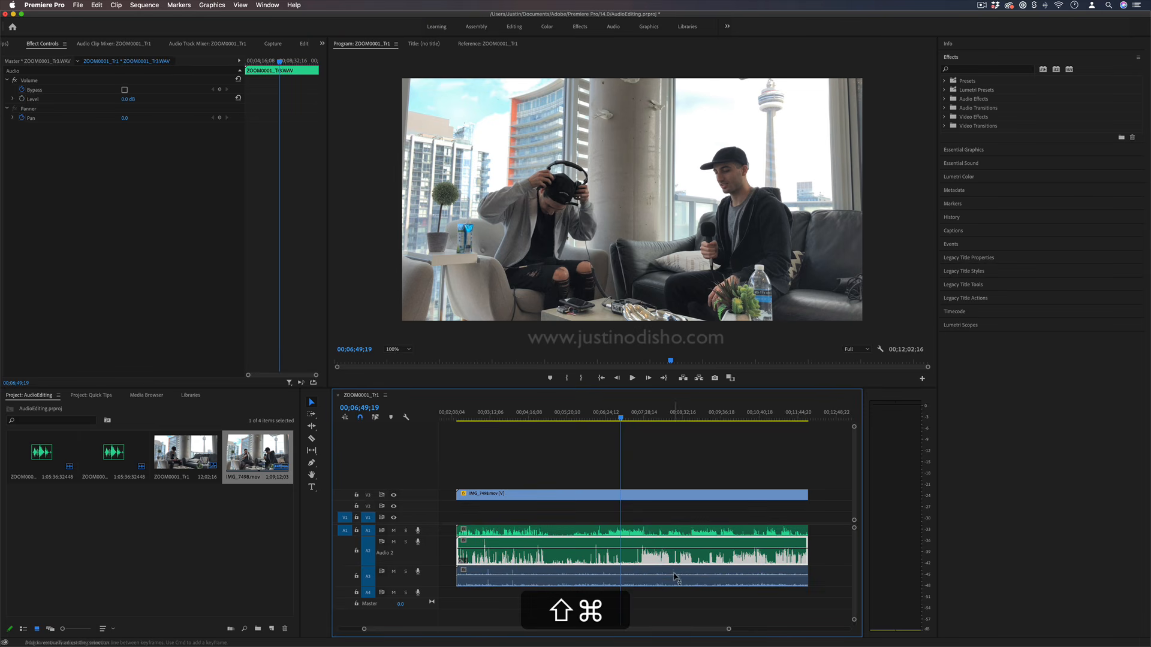
{"action": "left_click", "coordinate": [674, 577], "text": "shift+super"}
{"action": "right_click", "coordinate": [680, 559]}
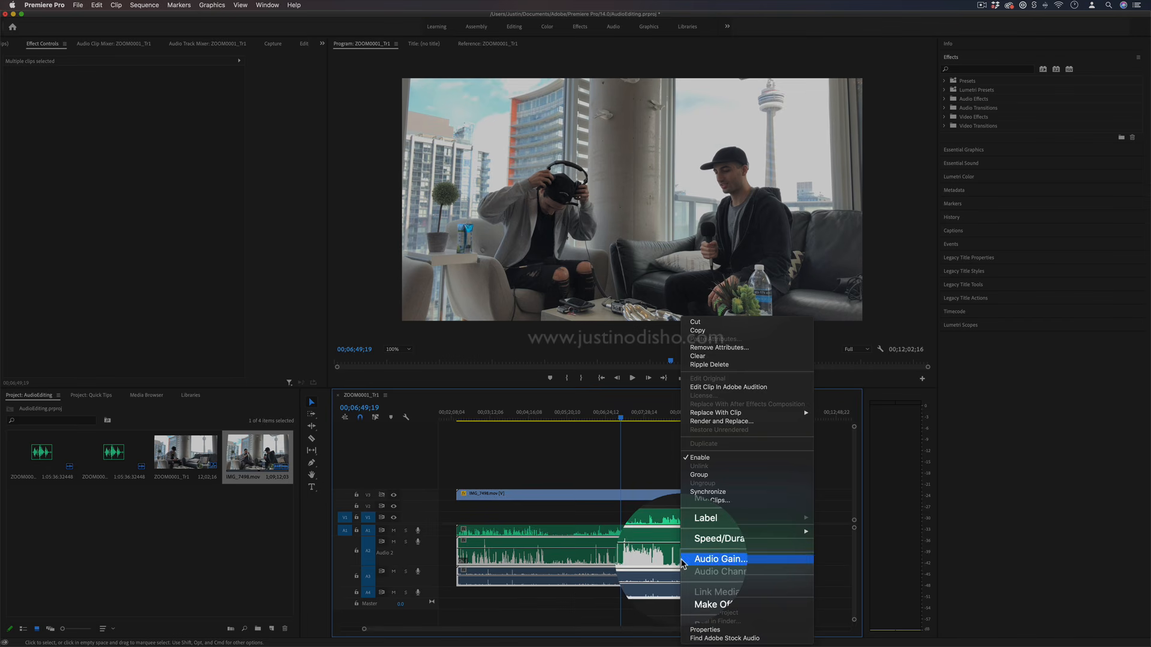
{"action": "left_click", "coordinate": [696, 492]}
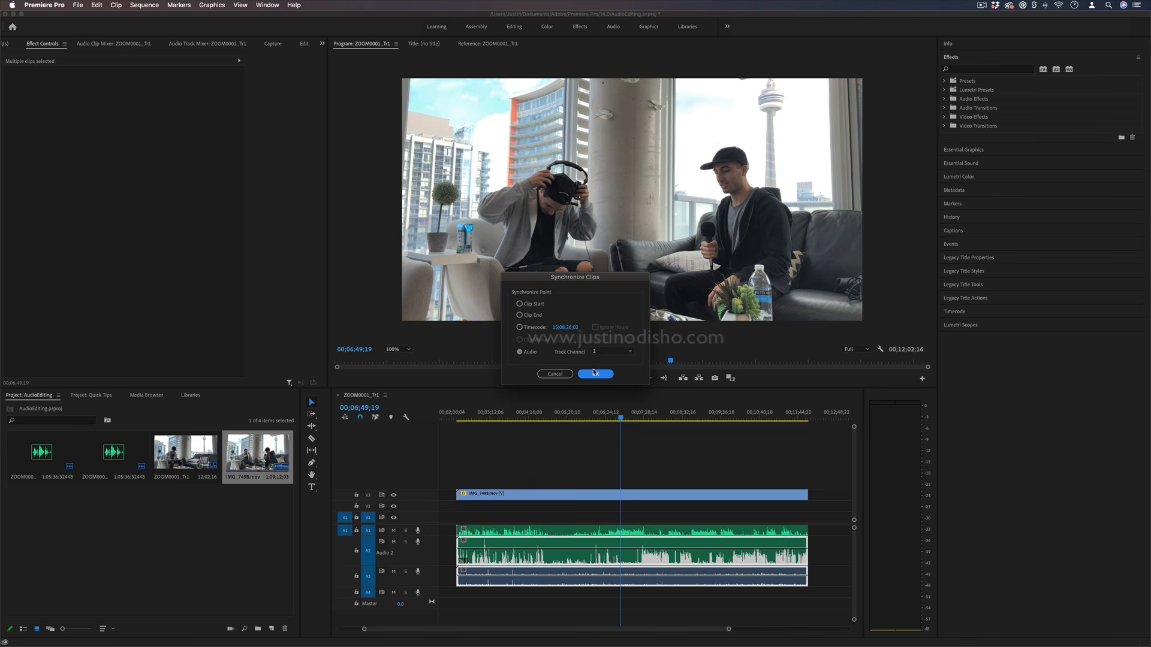
{"action": "left_click", "coordinate": [606, 375]}
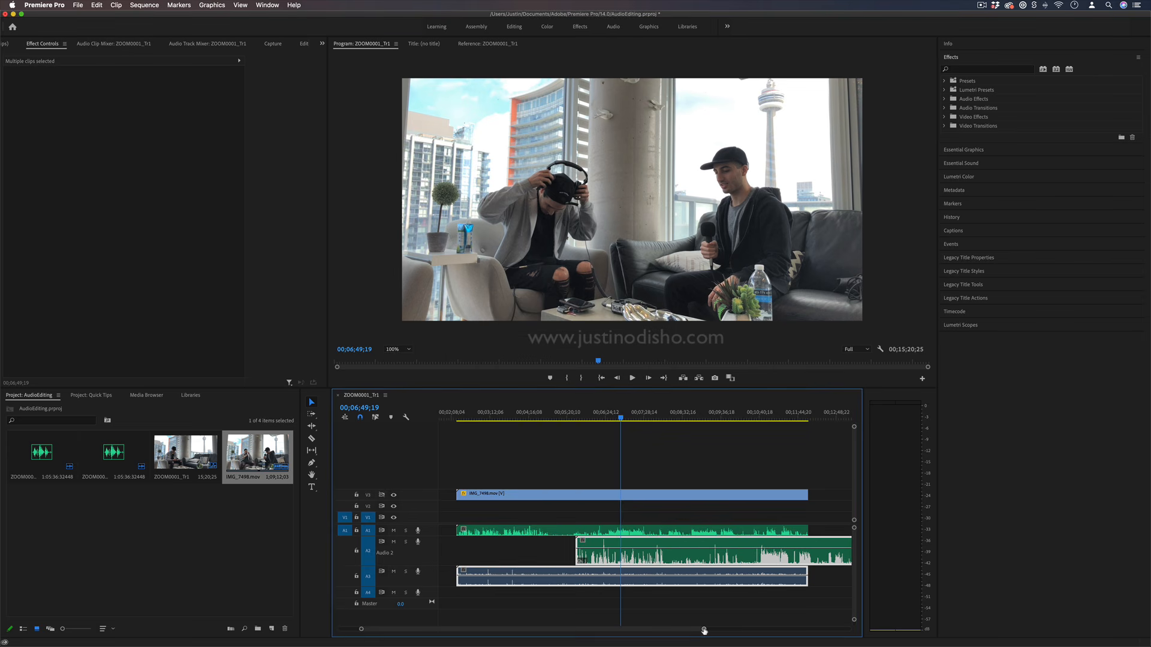
Move the microphone clip on A1 later so it lines up with the microphone clip on A2.
{"action": "left_click_drag", "start_coordinate": [703, 630], "coordinate": [804, 628]}
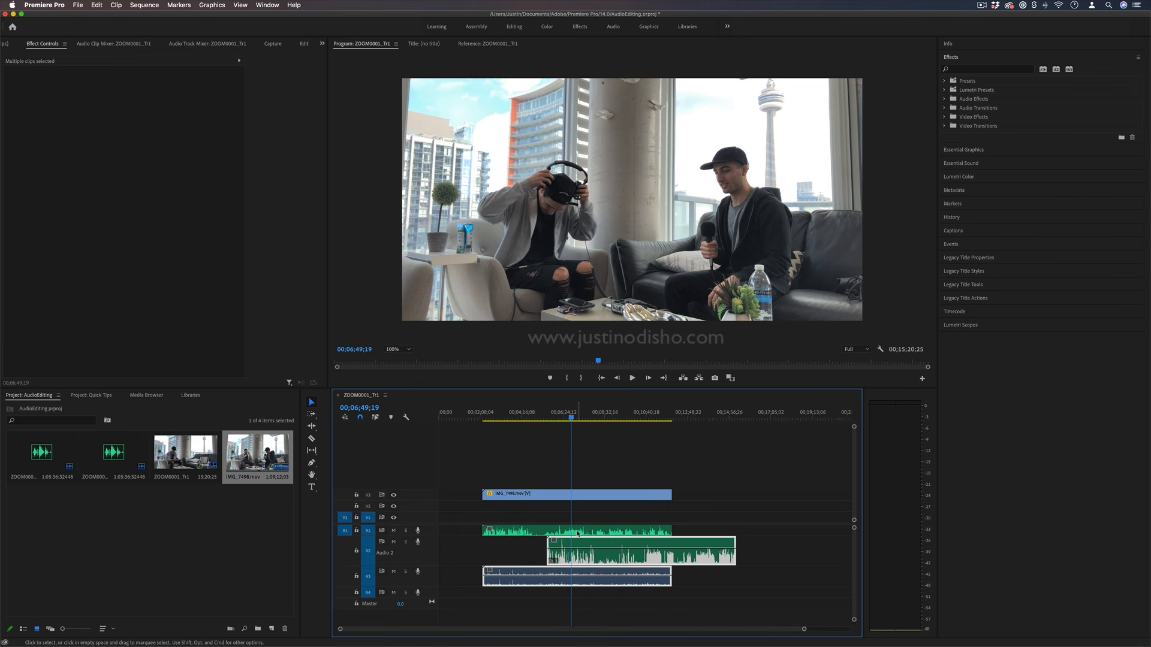
{"action": "left_click", "coordinate": [612, 530]}
{"action": "left_click_drag", "start_coordinate": [555, 531], "coordinate": [620, 533]}
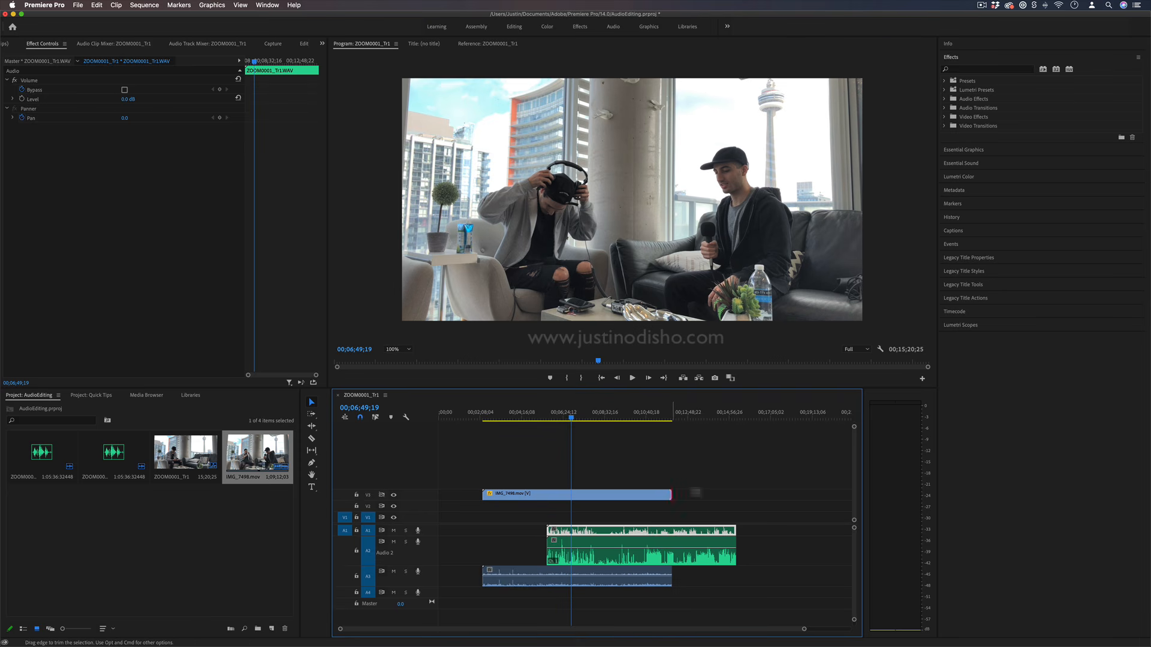
Trim both ends of the IMG_7498.mov video on V3 and camera audio on A3 to match the microphone clips' start and end.
{"action": "left_click_drag", "start_coordinate": [670, 493], "coordinate": [736, 494]}
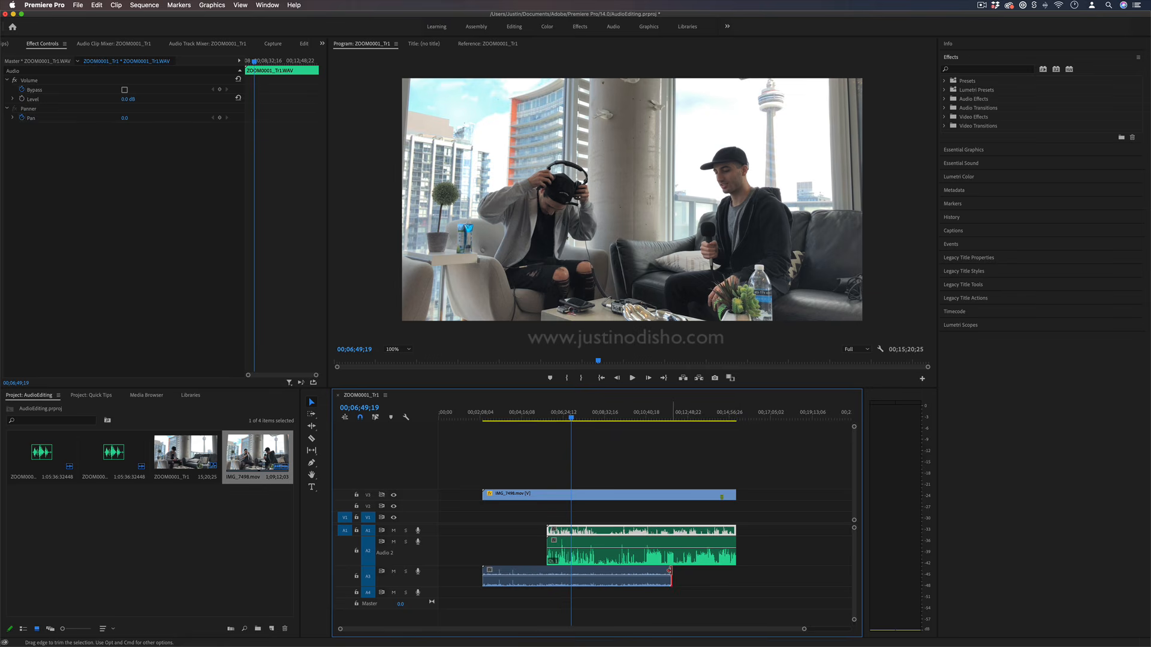
{"action": "left_click_drag", "start_coordinate": [674, 572], "coordinate": [736, 572]}
{"action": "left_click_drag", "start_coordinate": [487, 568], "coordinate": [547, 568]}
{"action": "left_click_drag", "start_coordinate": [485, 493], "coordinate": [546, 493]}
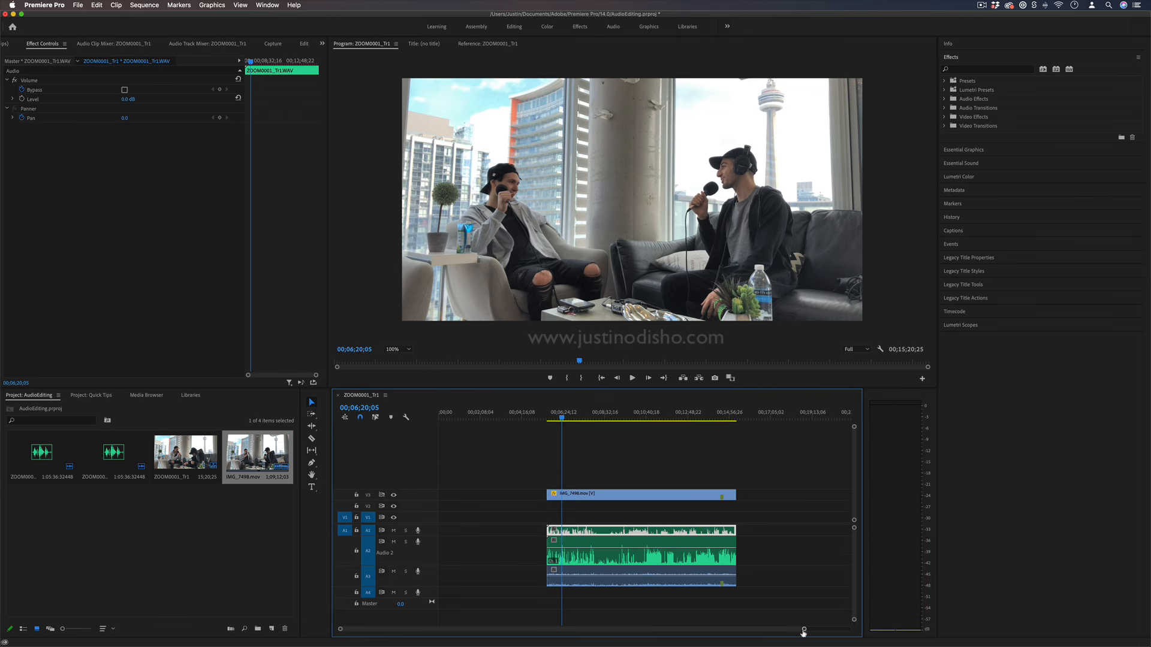
{"action": "left_click_drag", "start_coordinate": [799, 627], "coordinate": [687, 624]}
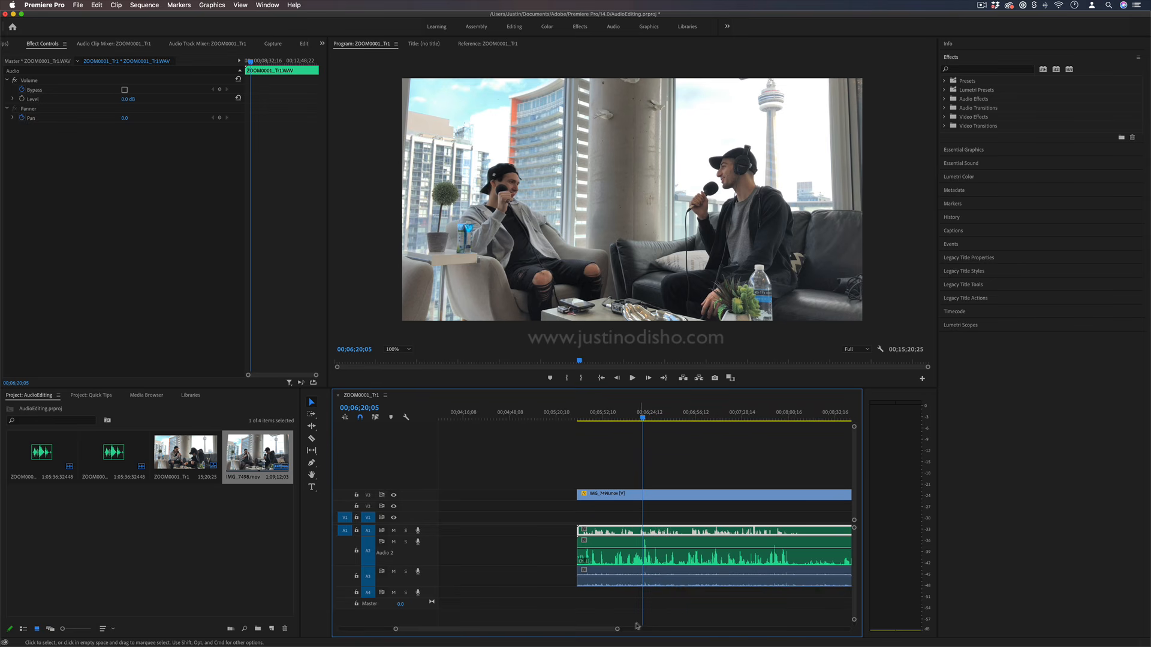
Skim the trimmed interview from about 00;06;20;05 to 00;06;32;14 to check the picture against the waveforms.
{"action": "left_click_drag", "start_coordinate": [618, 629], "coordinate": [551, 629]}
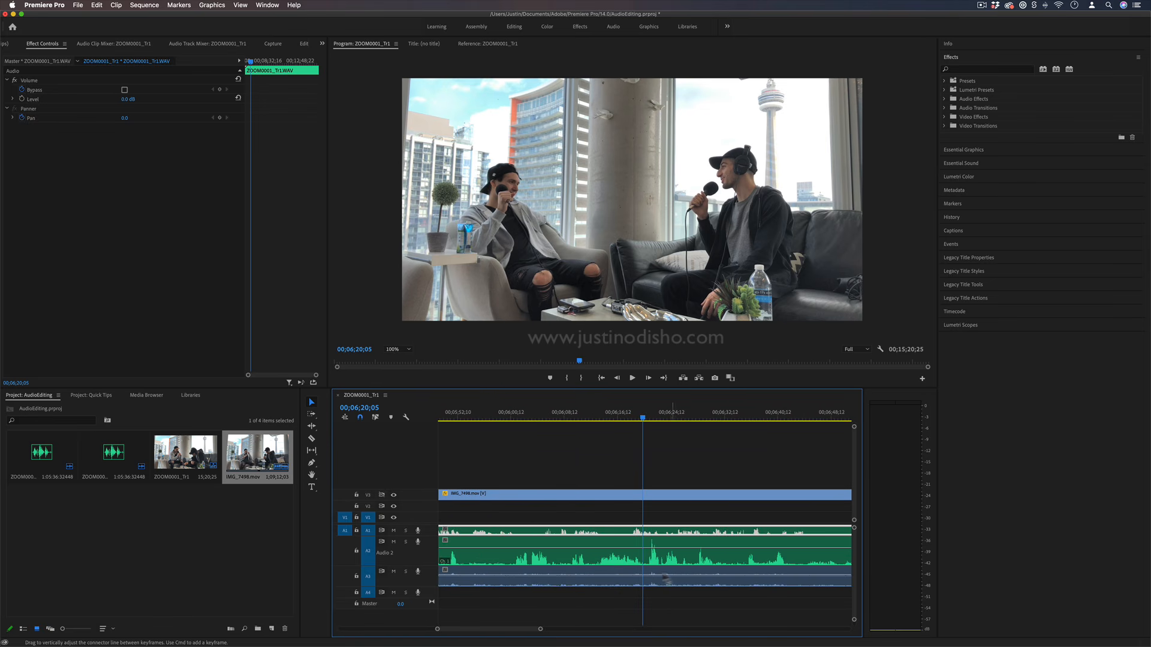
{"action": "left_click", "coordinate": [663, 417]}
{"action": "left_click", "coordinate": [691, 417]}
{"action": "left_click", "coordinate": [703, 418]}
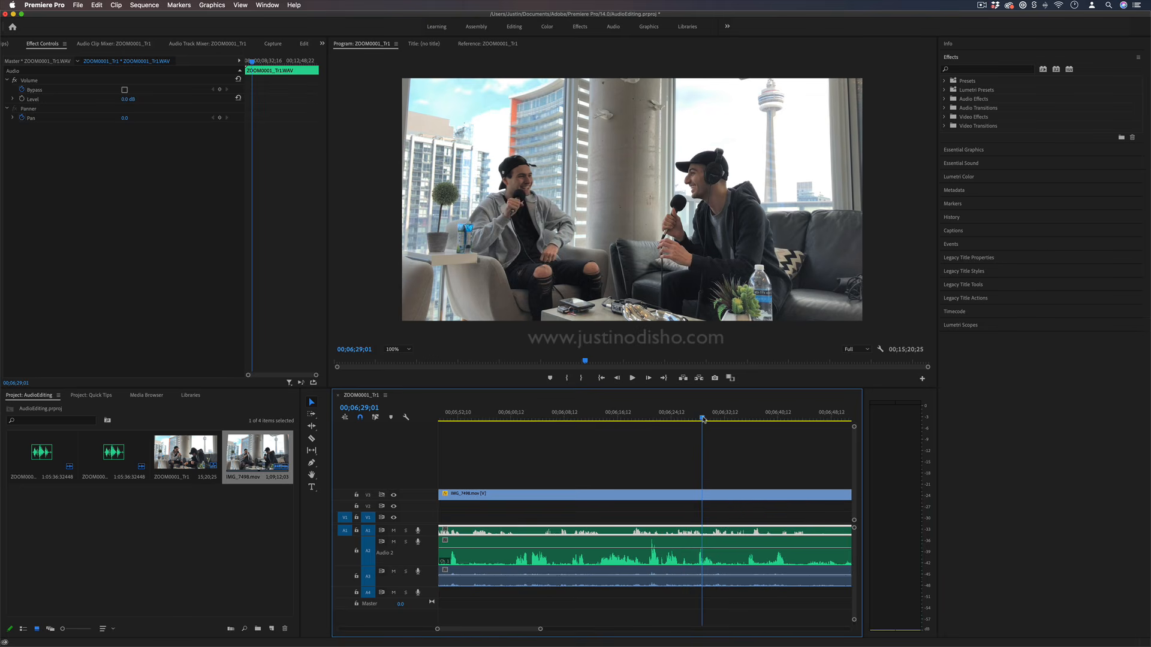
{"action": "left_click", "coordinate": [726, 418]}
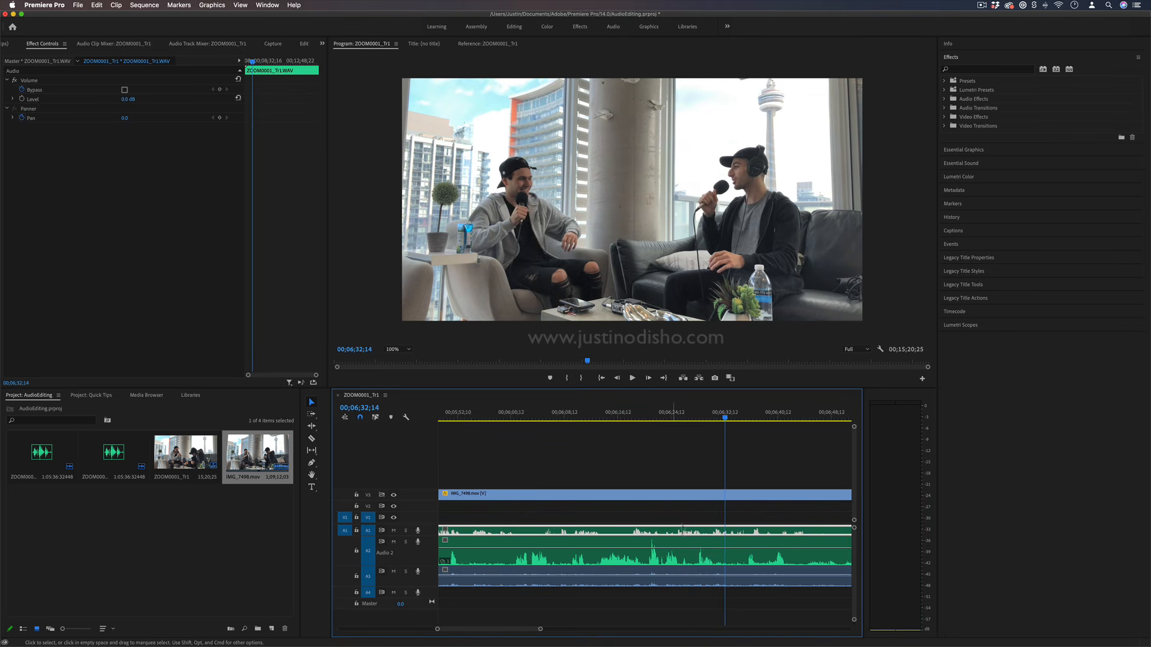
Shift only the IMG_7498.mov video on V3 earlier, out of sync with its camera audio, and move it back into alignment.
{"action": "left_click_drag", "start_coordinate": [539, 631], "coordinate": [735, 624]}
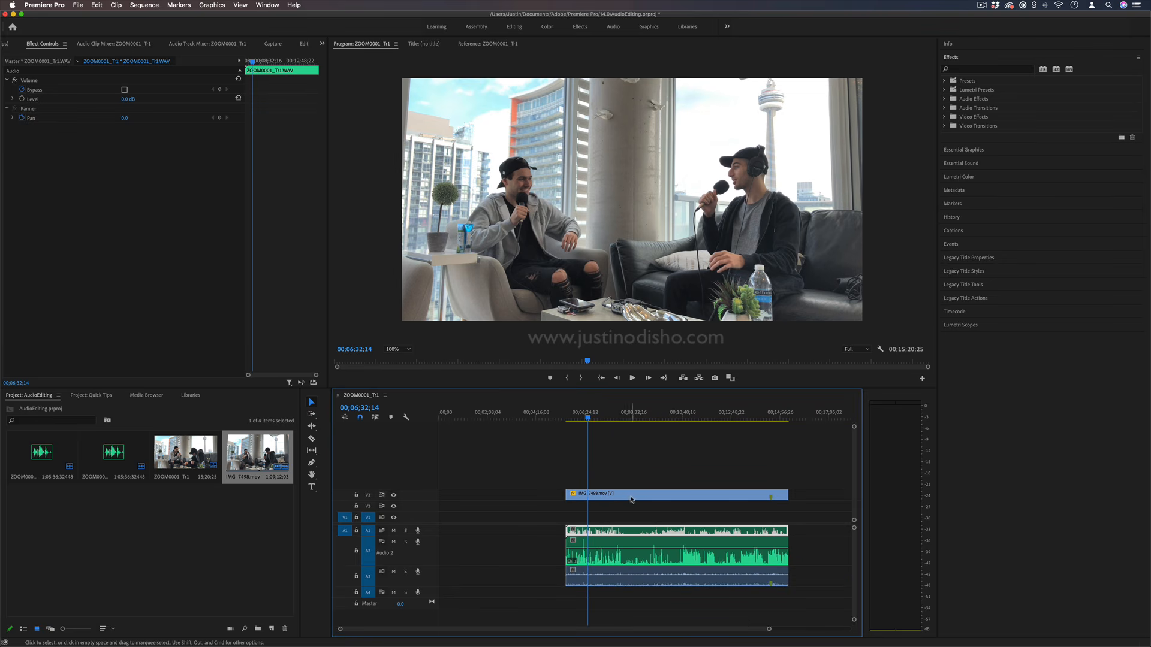
{"action": "left_click", "coordinate": [649, 497]}
{"action": "left_click_drag", "start_coordinate": [658, 497], "coordinate": [640, 498]}
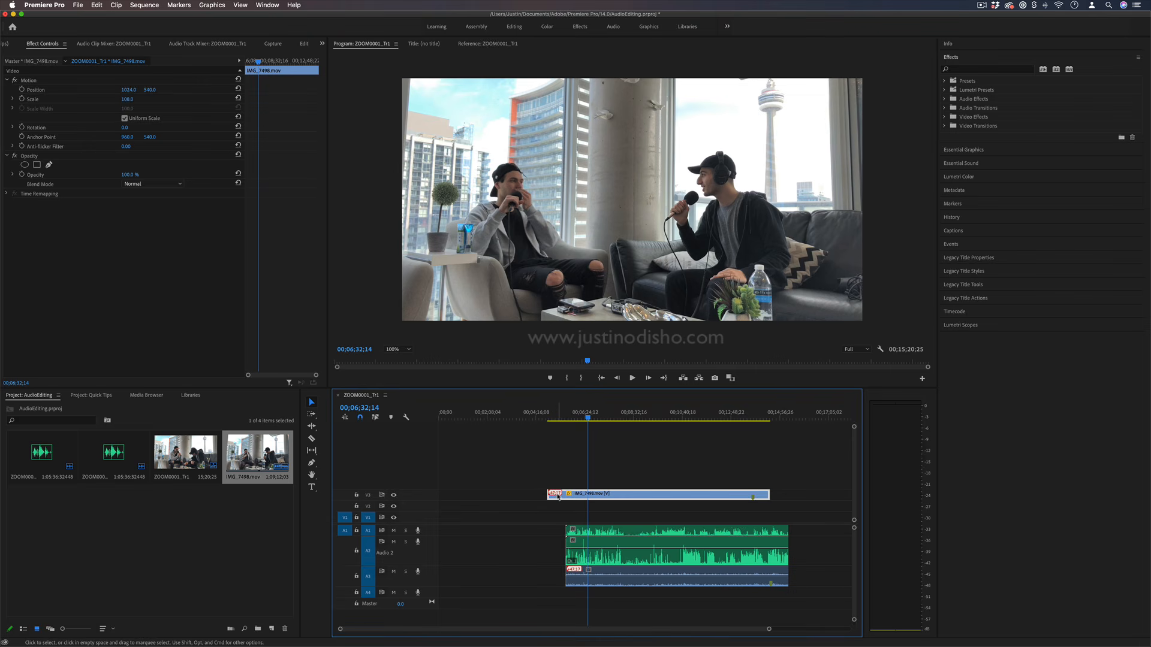
{"action": "left_click_drag", "start_coordinate": [557, 496], "coordinate": [579, 497]}
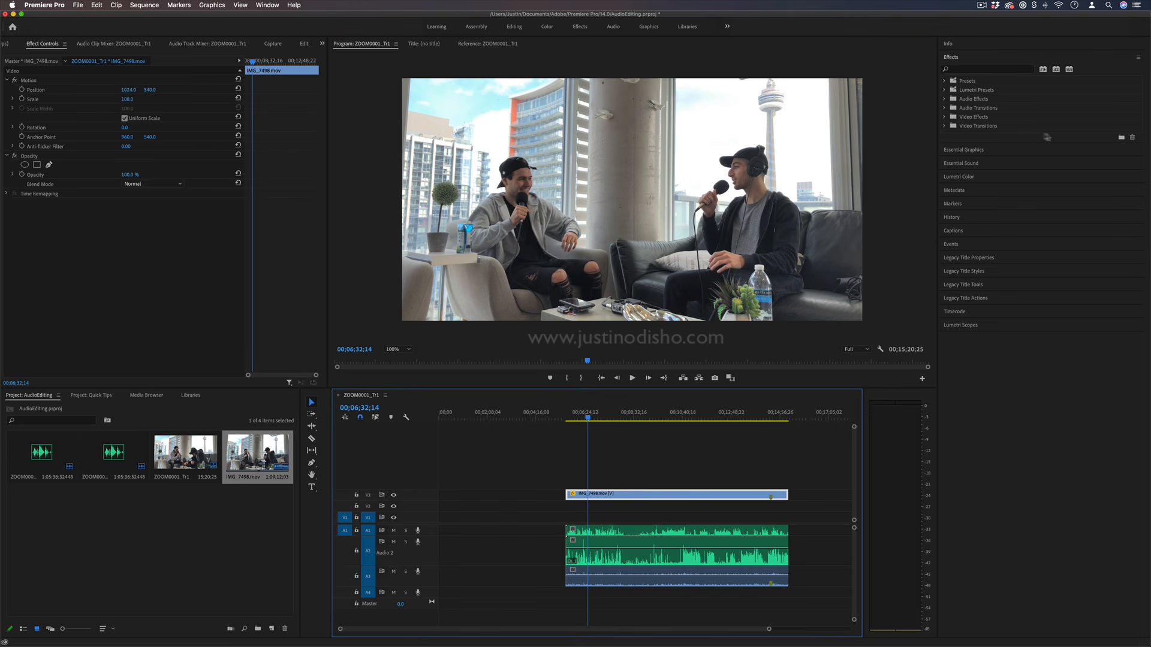
Tag the microphone clip on A2 as Dialogue in Essential Sound and expand its Loudness and Repair settings.
{"action": "left_click", "coordinate": [984, 163]}
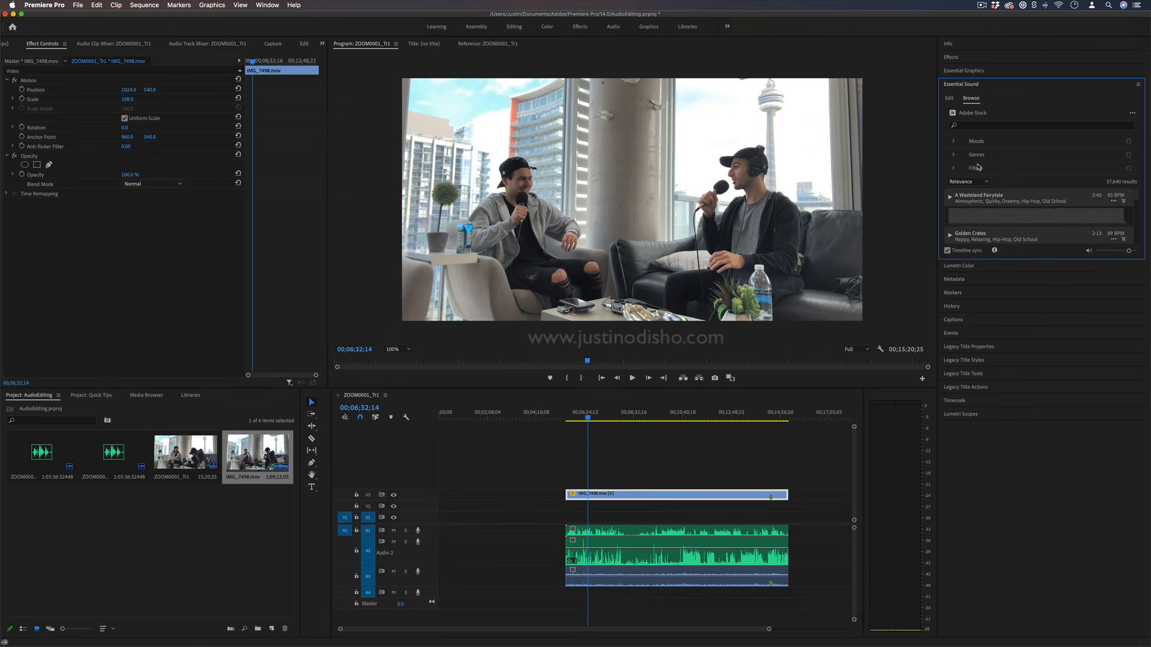
{"action": "left_click", "coordinate": [950, 98]}
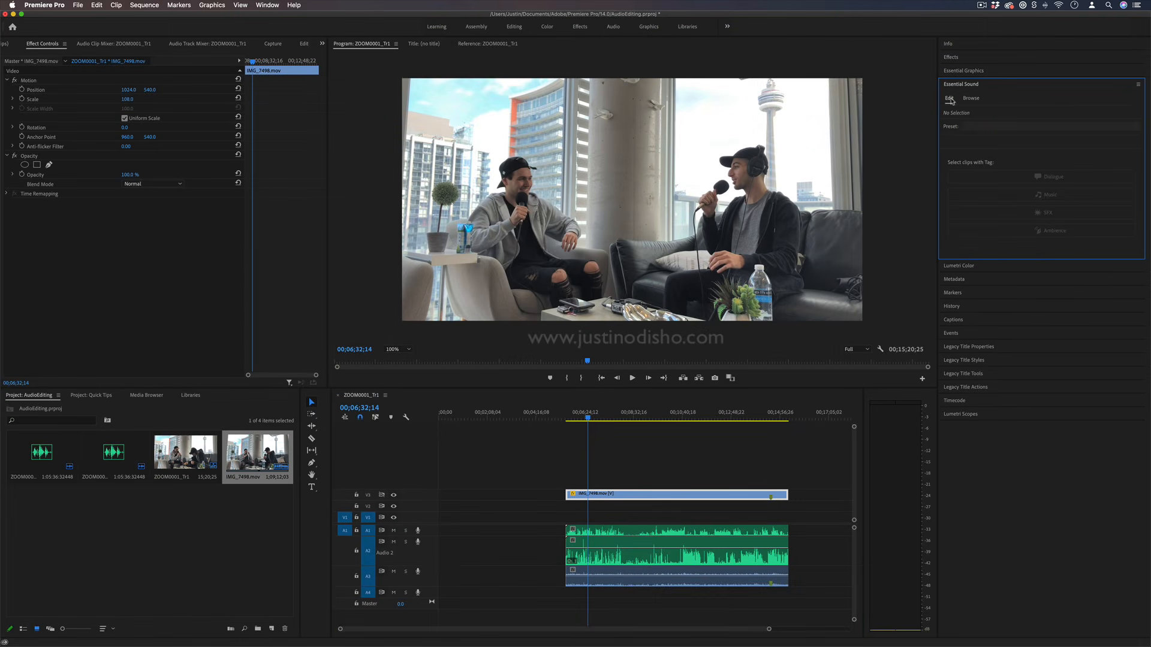
{"action": "left_click", "coordinate": [641, 555]}
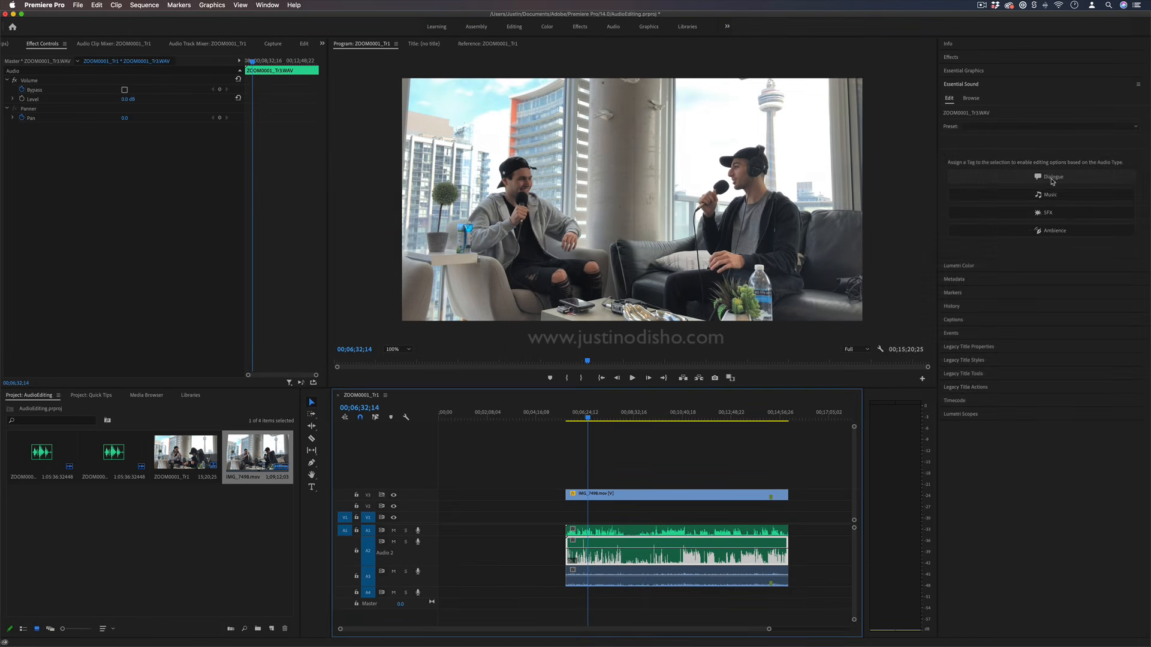
{"action": "left_click", "coordinate": [1052, 180]}
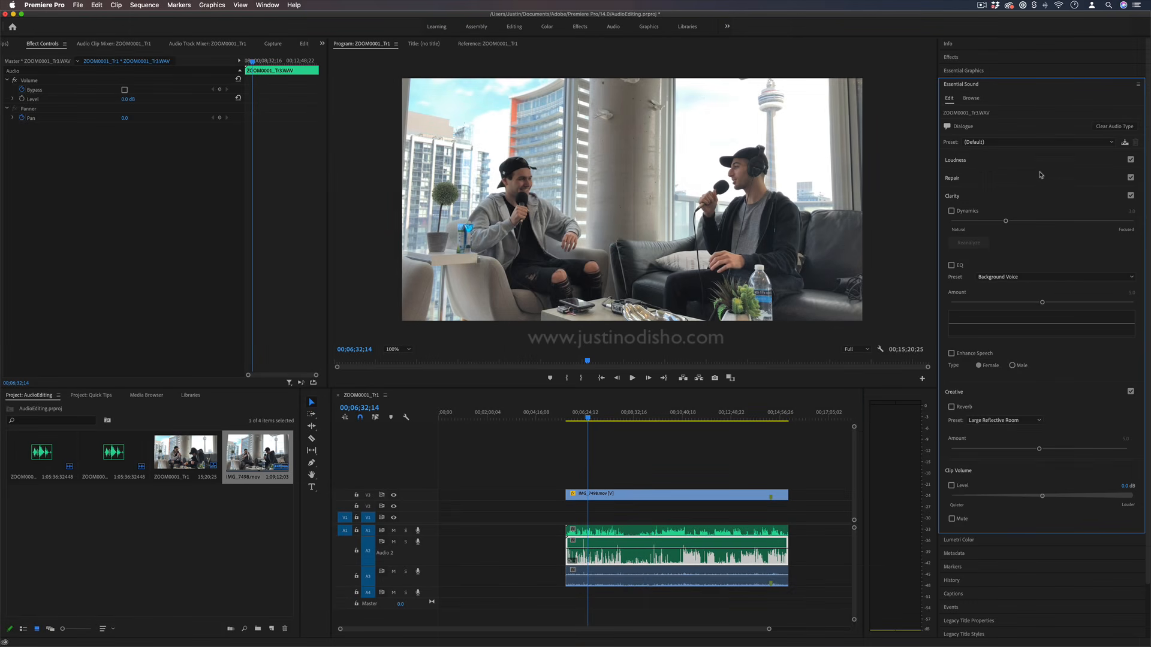
{"action": "left_click", "coordinate": [1001, 163]}
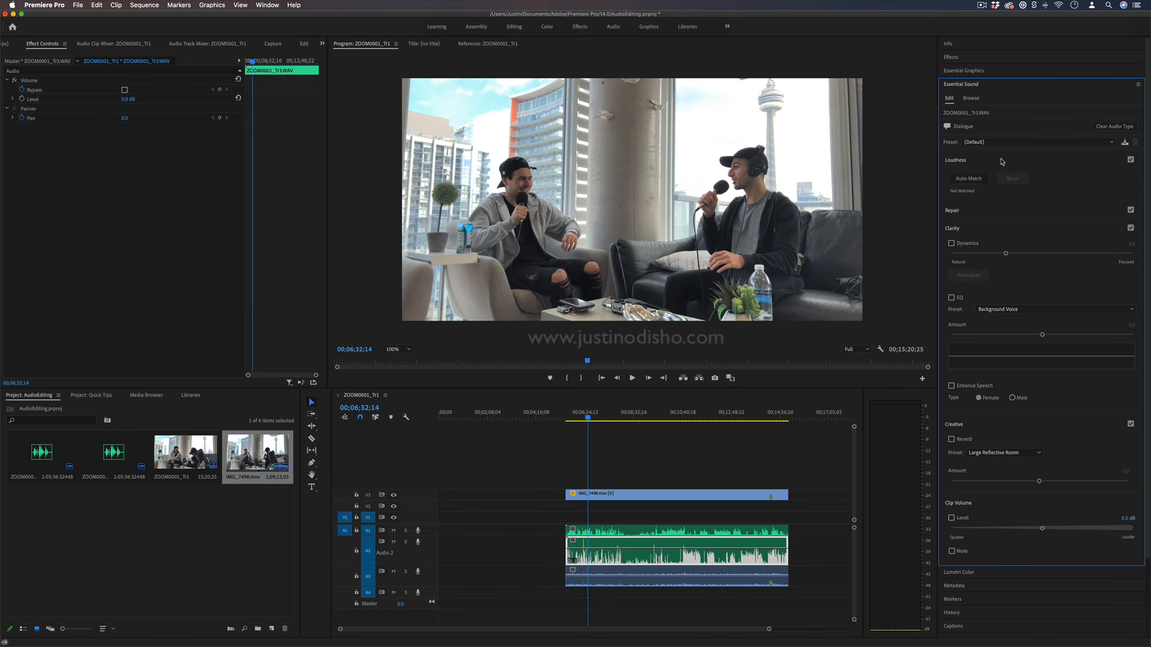
{"action": "left_click", "coordinate": [976, 213]}
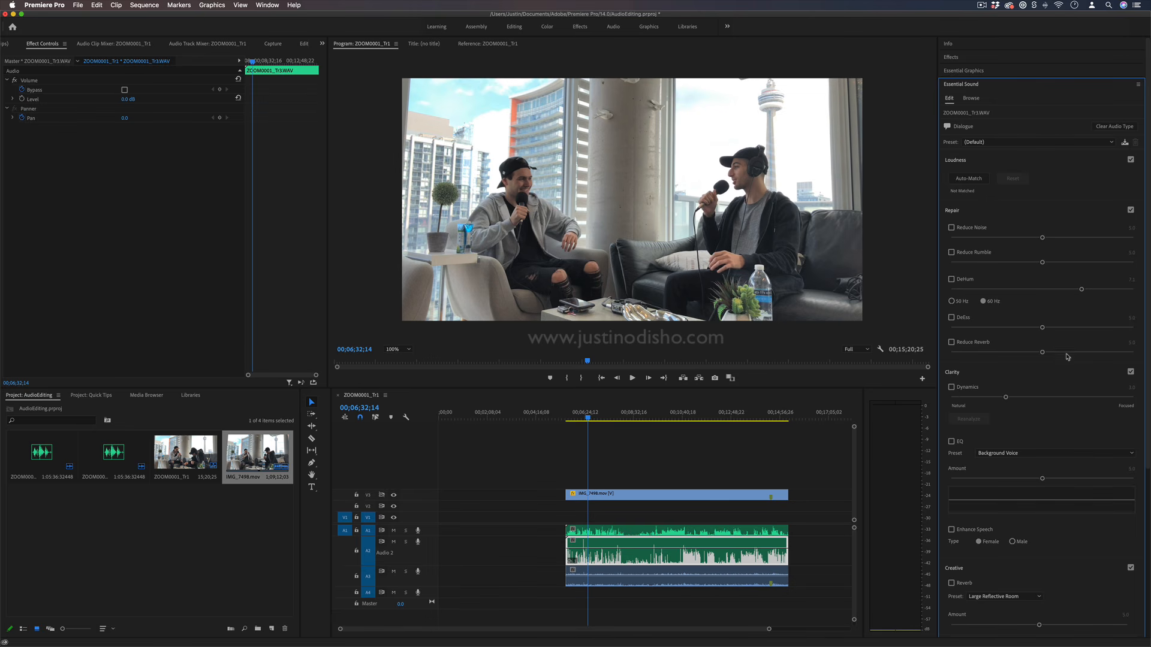
Try the Podcast Voice EQ preset on the A2 dialogue clip with a raised amount, reset the amount and turn EQ off.
{"action": "left_click", "coordinate": [1041, 454]}
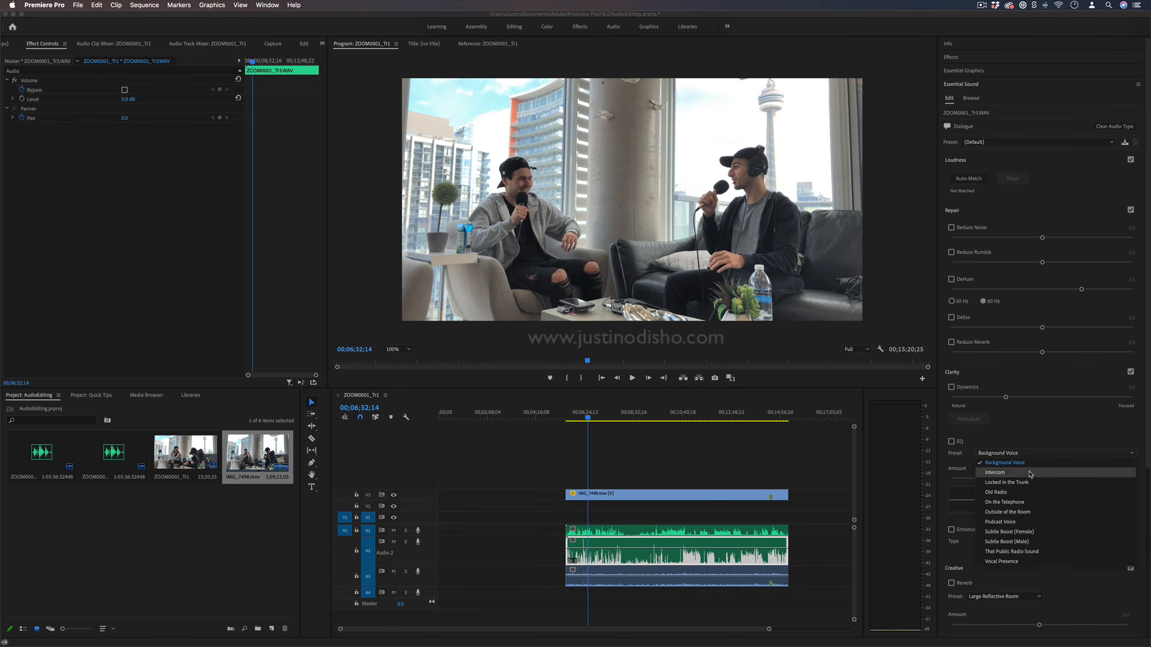
{"action": "left_click", "coordinate": [1030, 523]}
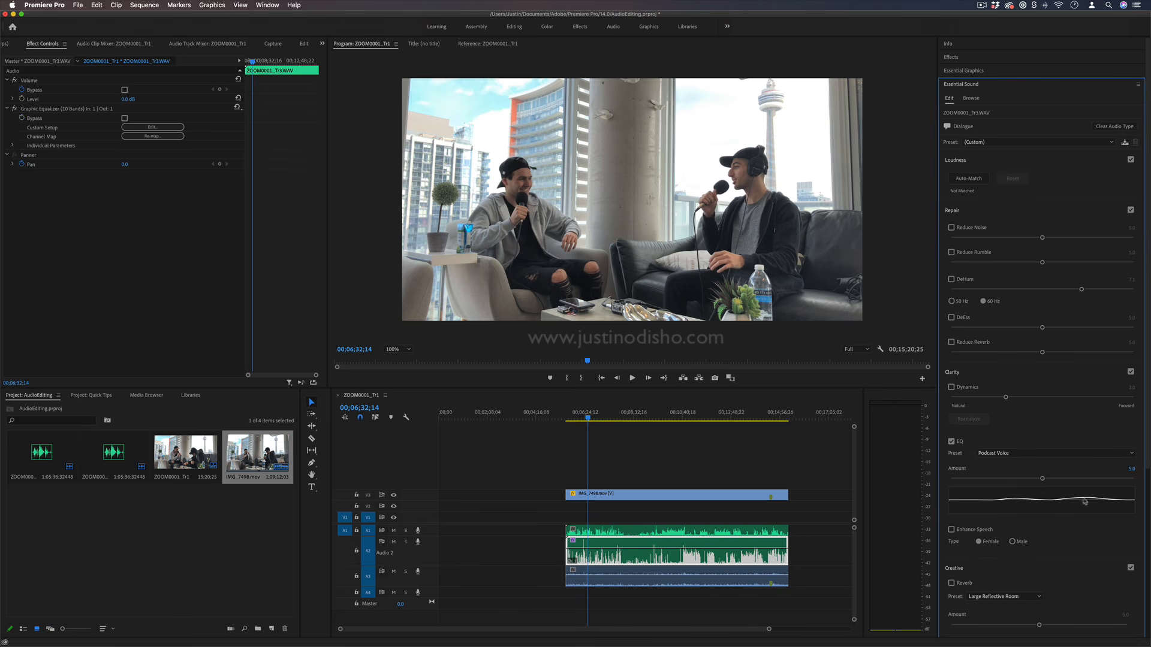
{"action": "left_click", "coordinate": [951, 441]}
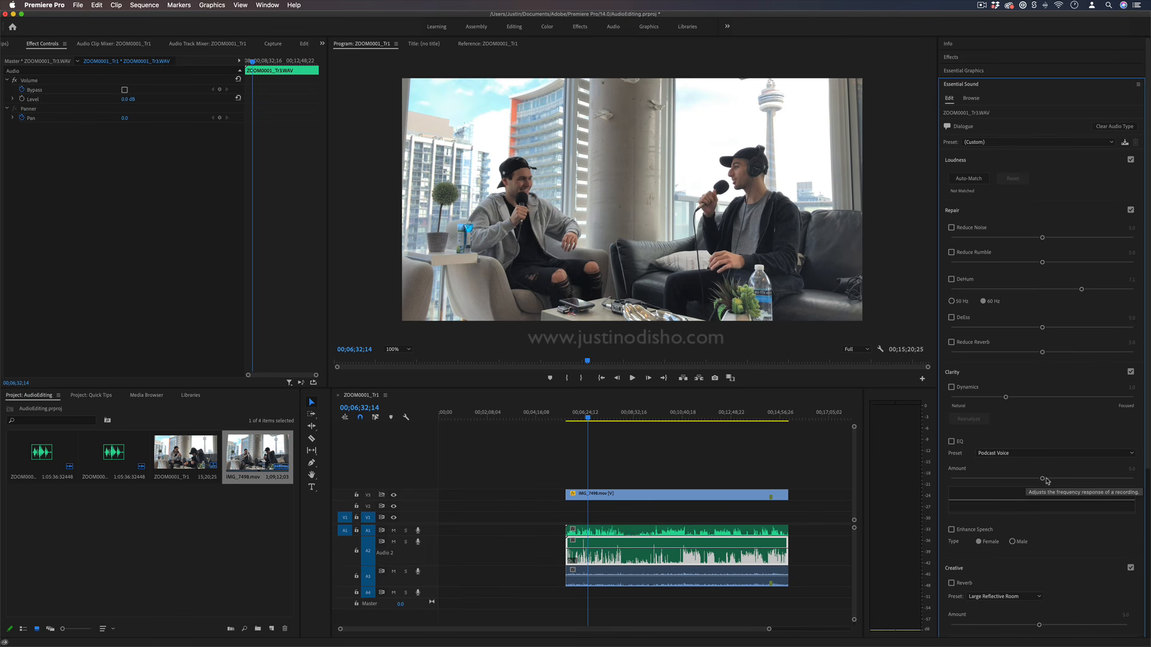
{"action": "left_click_drag", "start_coordinate": [1045, 481], "coordinate": [1082, 480]}
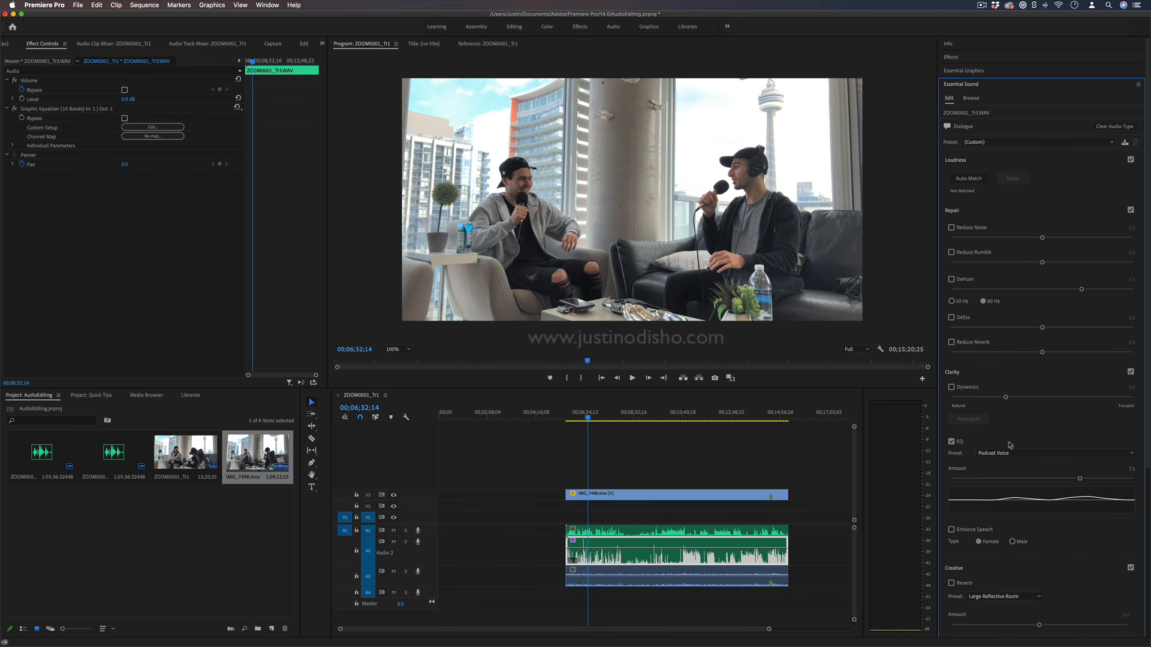
{"action": "double_click", "coordinate": [1077, 480]}
{"action": "left_click", "coordinate": [952, 442]}
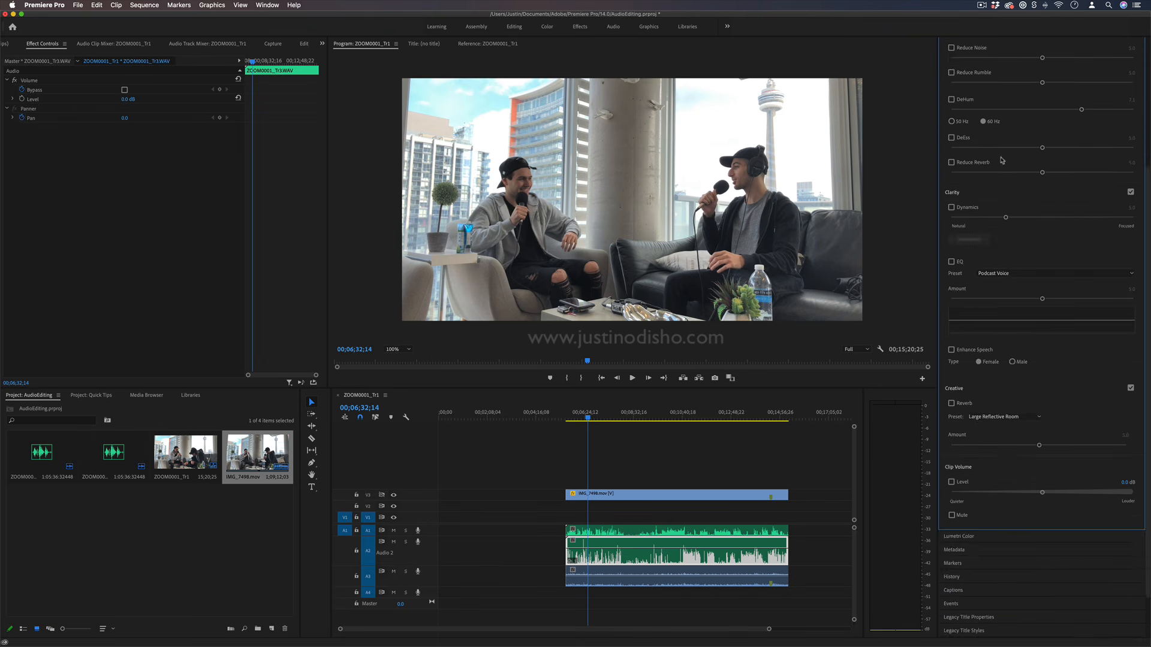
{"action": "scroll", "coordinate": [982, 114], "scroll_direction": "down", "scroll_amount": 4}
{"action": "scroll", "coordinate": [1149, 141], "scroll_direction": "up", "scroll_amount": 4}
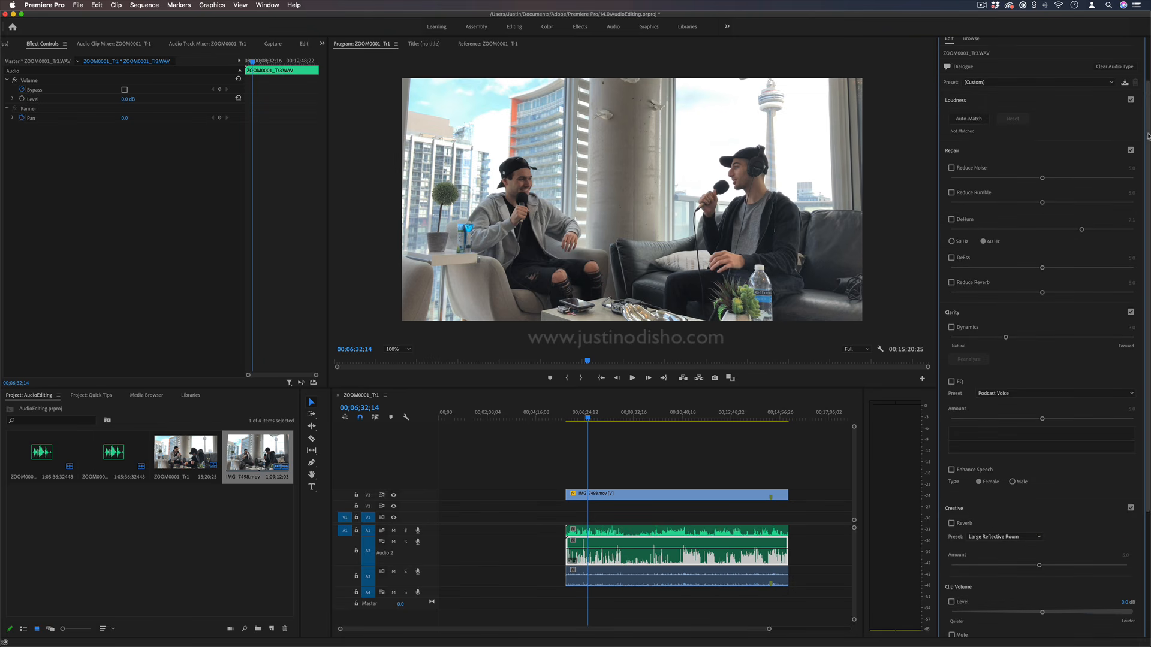
Examine the available audio effects, including Delay and Echo, Special with its channel-fill effects, and Amplitude and Compression.
{"action": "left_click", "coordinate": [955, 58]}
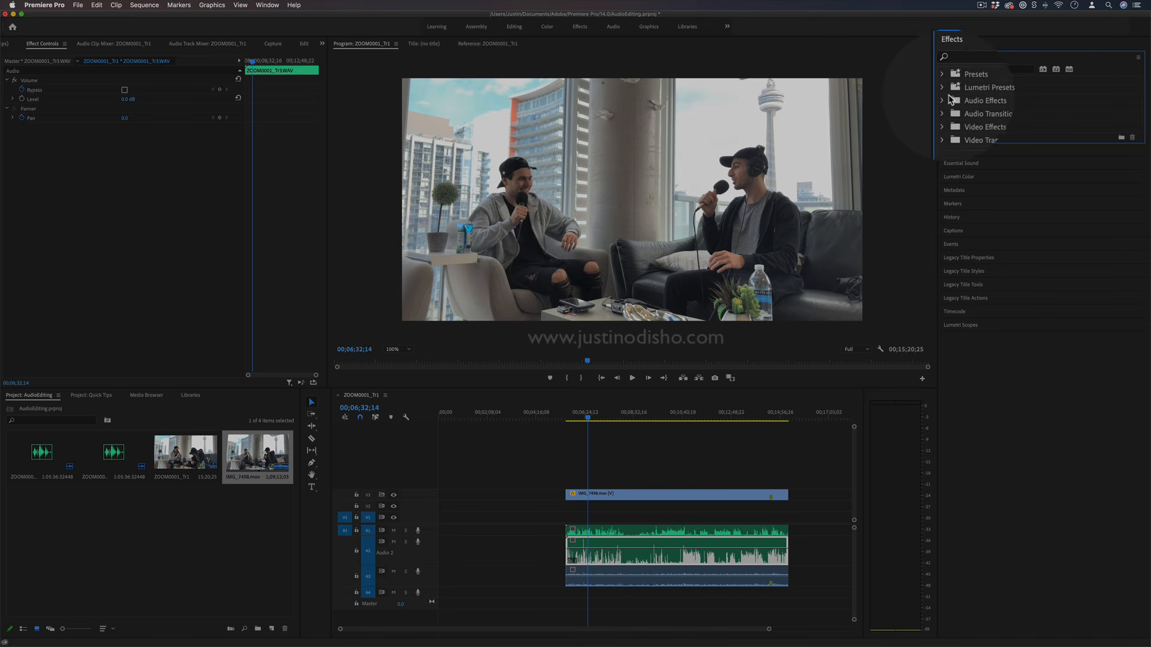
{"action": "left_click", "coordinate": [944, 98]}
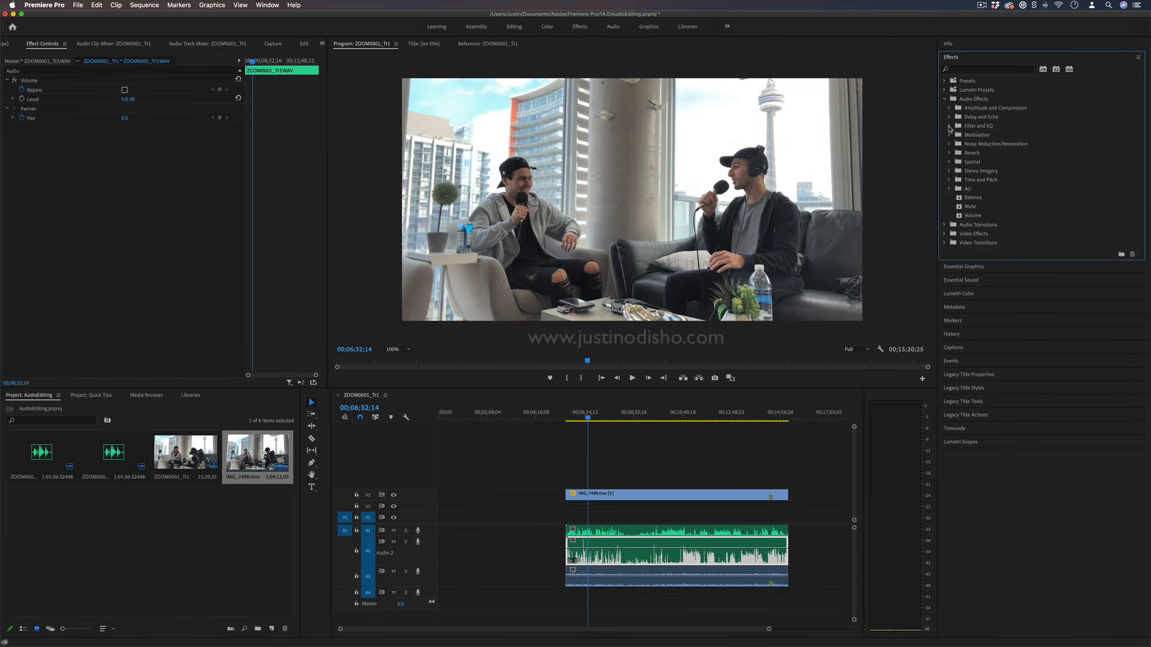
{"action": "left_click", "coordinate": [949, 117]}
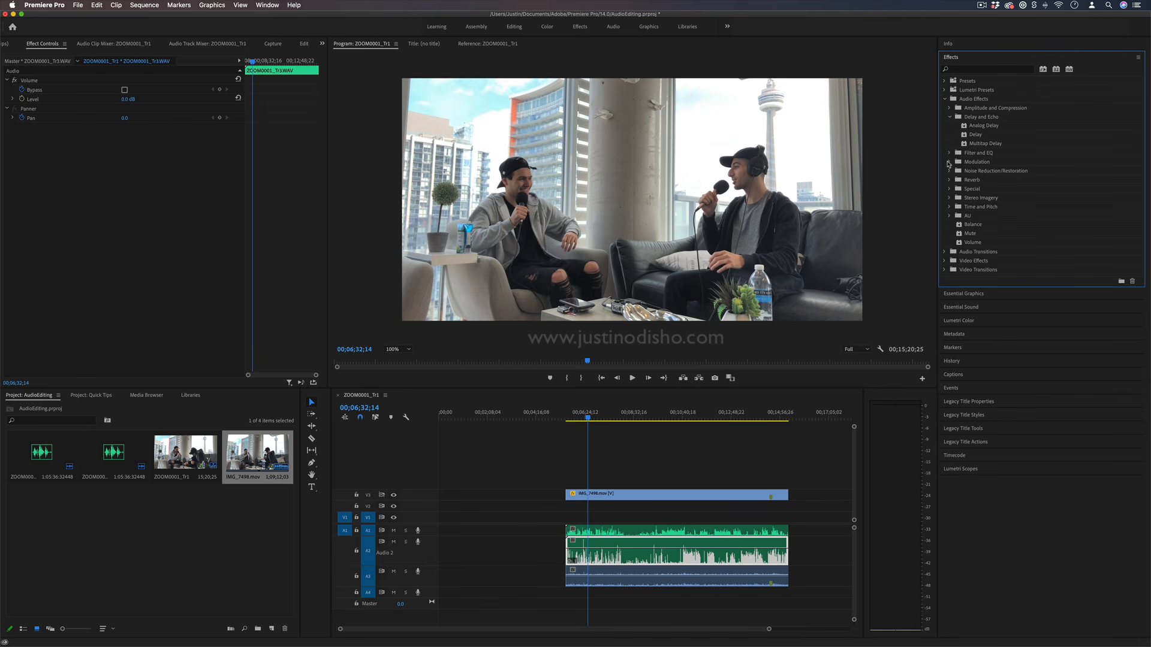
{"action": "left_click", "coordinate": [949, 189]}
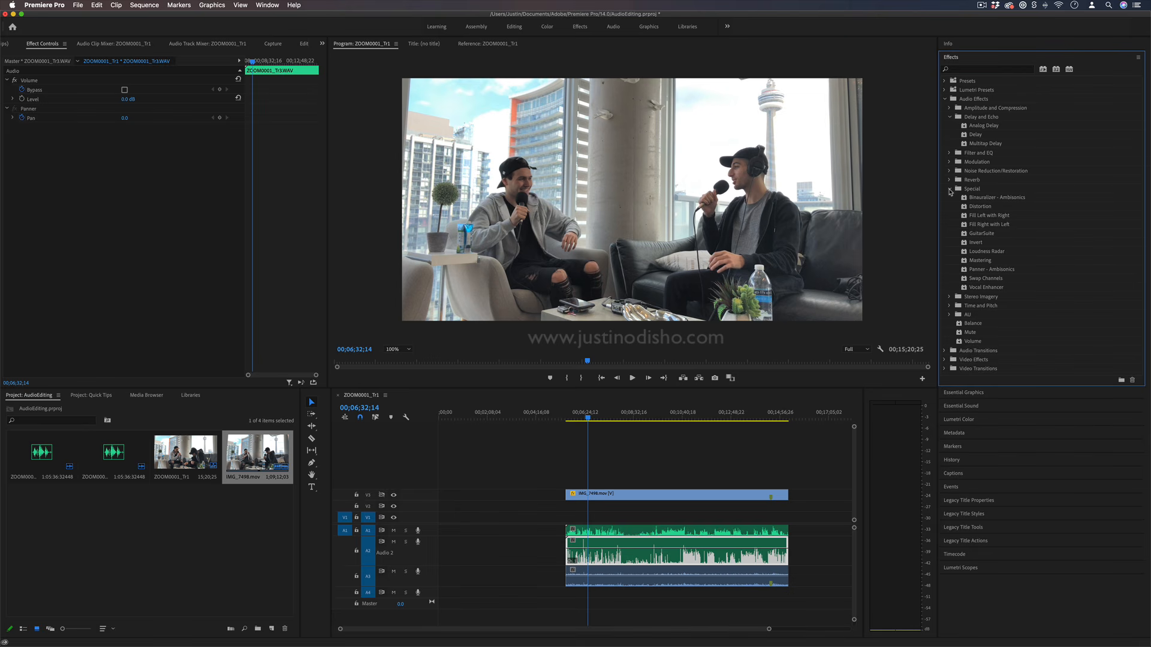
{"action": "left_click", "coordinate": [985, 216]}
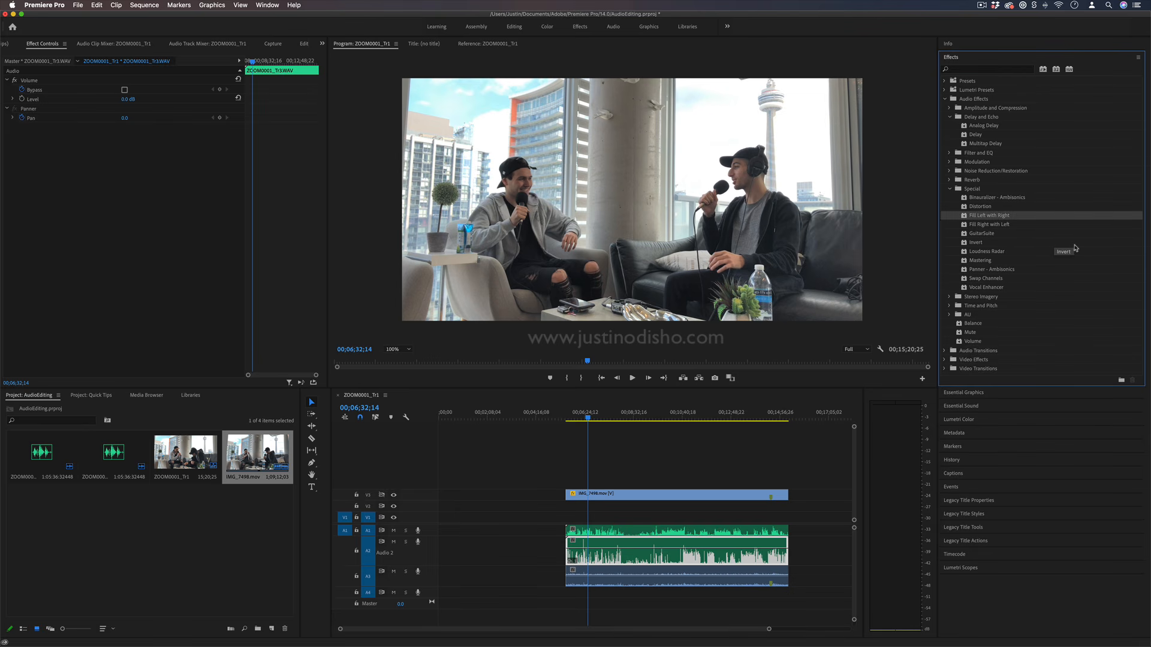
{"action": "left_click", "coordinate": [996, 224]}
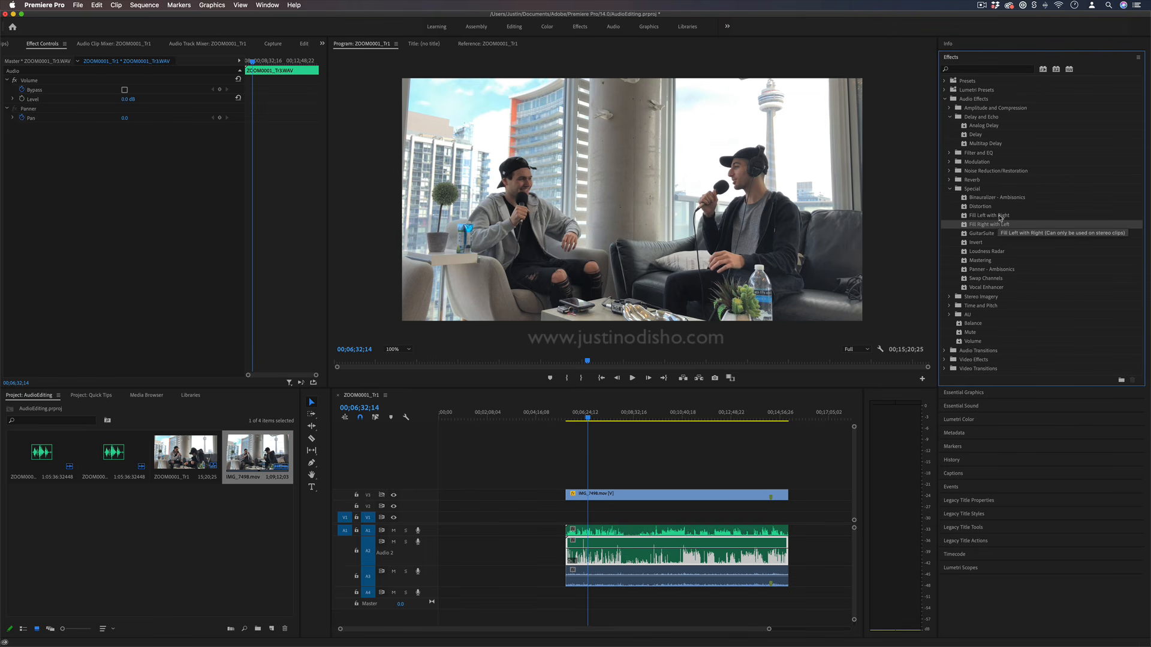
{"action": "left_click_drag", "start_coordinate": [998, 217], "coordinate": [929, 243]}
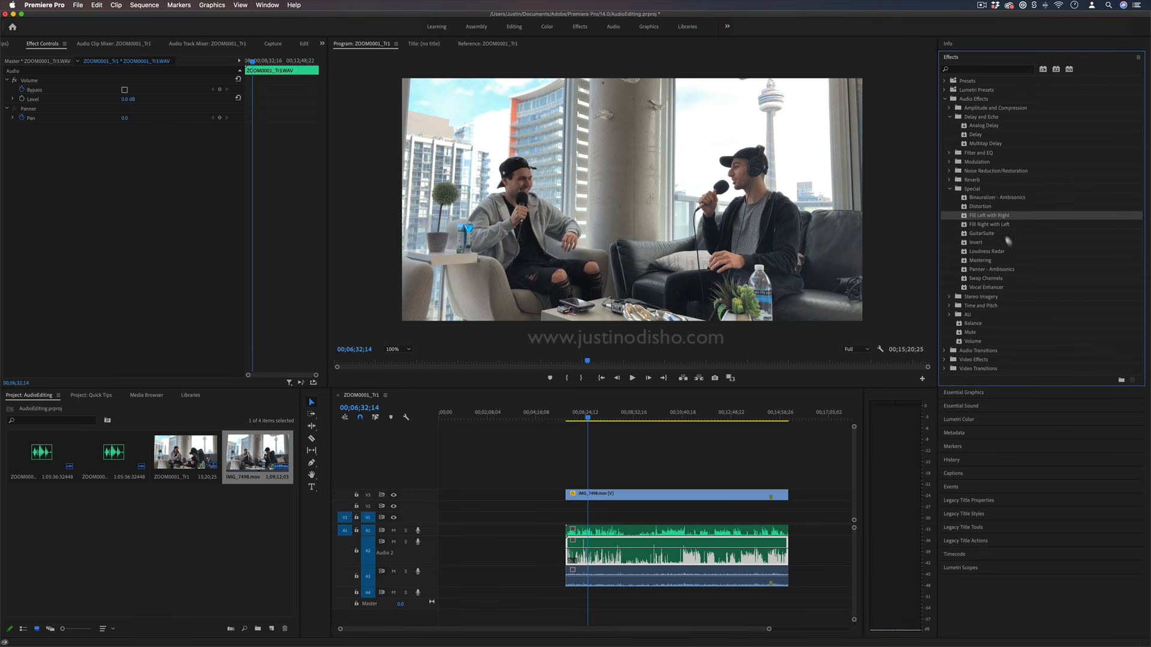
{"action": "left_click", "coordinate": [981, 243]}
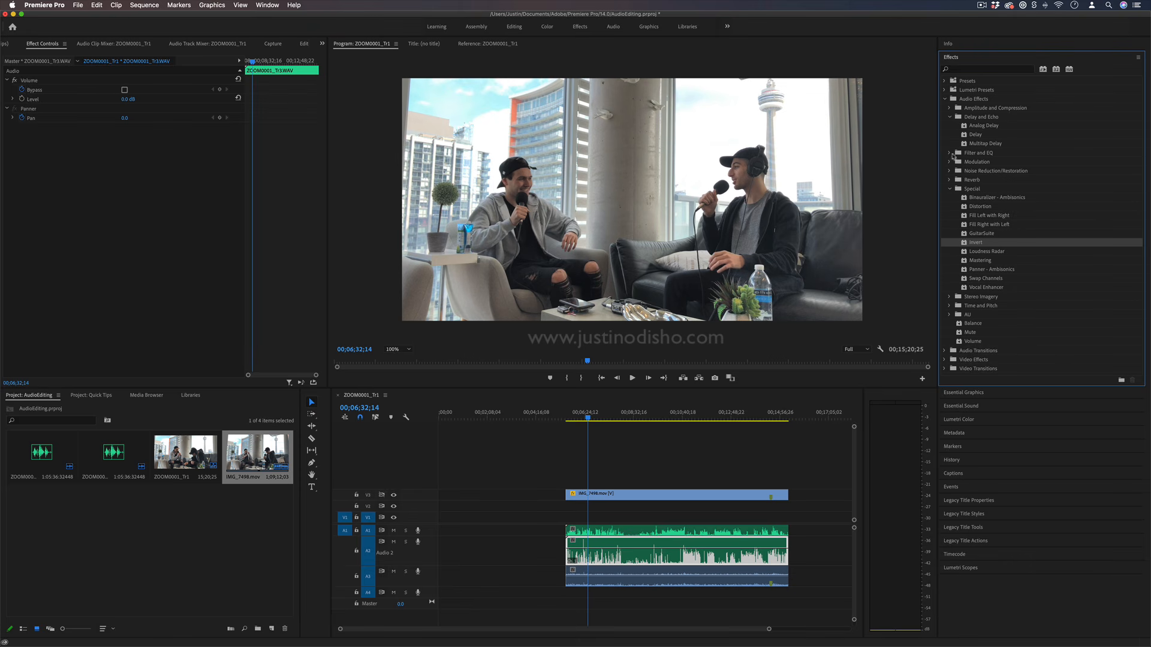
{"action": "left_click", "coordinate": [948, 109]}
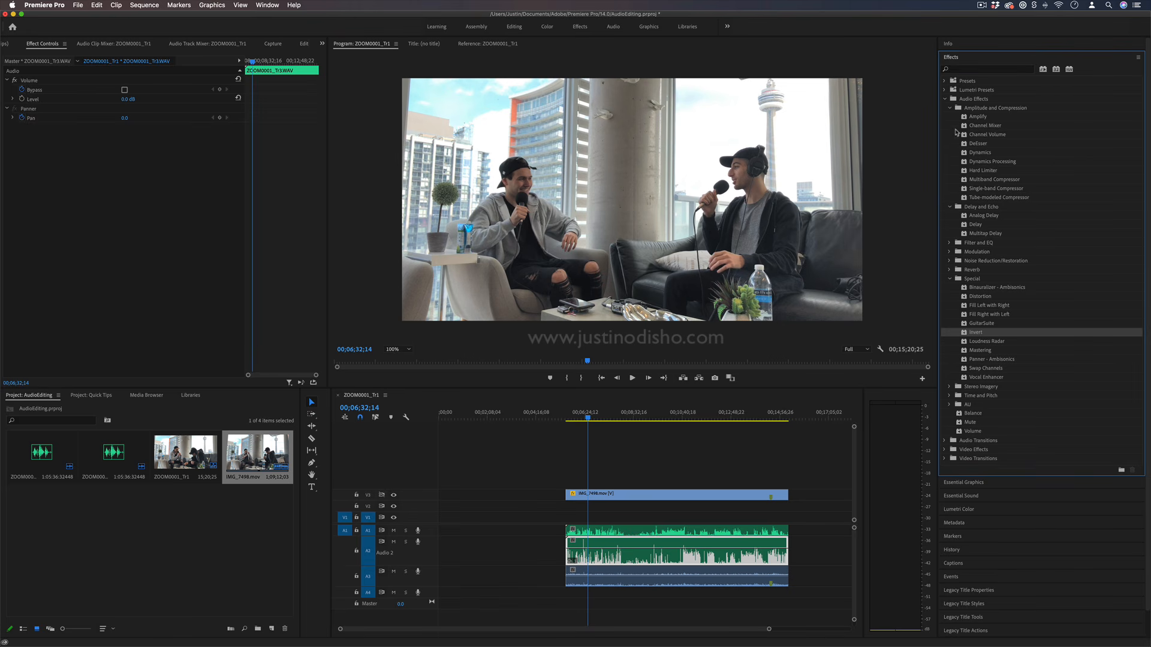
{"action": "left_click", "coordinate": [945, 100]}
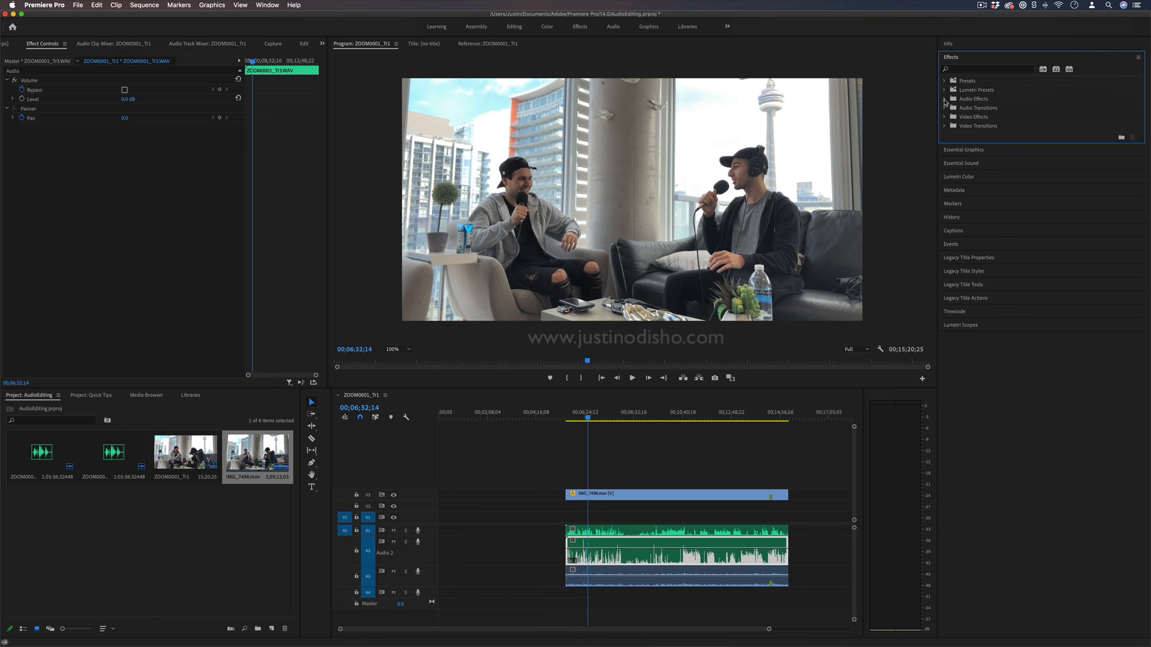
Review the Crossfade options among the audio transitions and collapse the list again.
{"action": "left_click", "coordinate": [945, 108]}
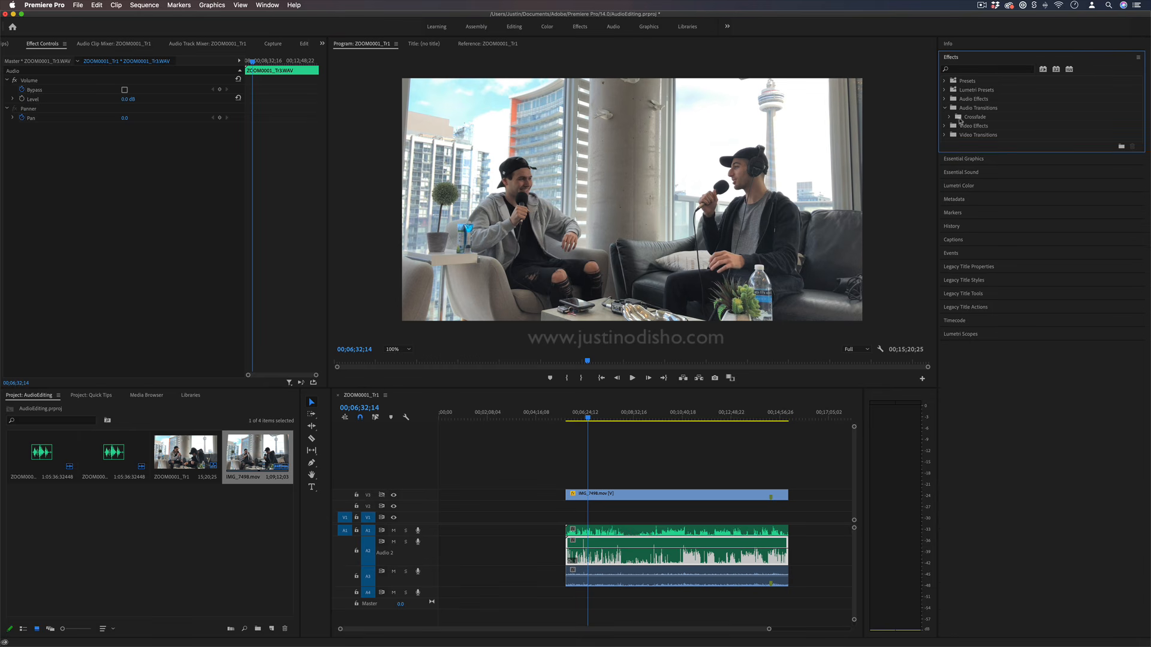
{"action": "left_click", "coordinate": [950, 117]}
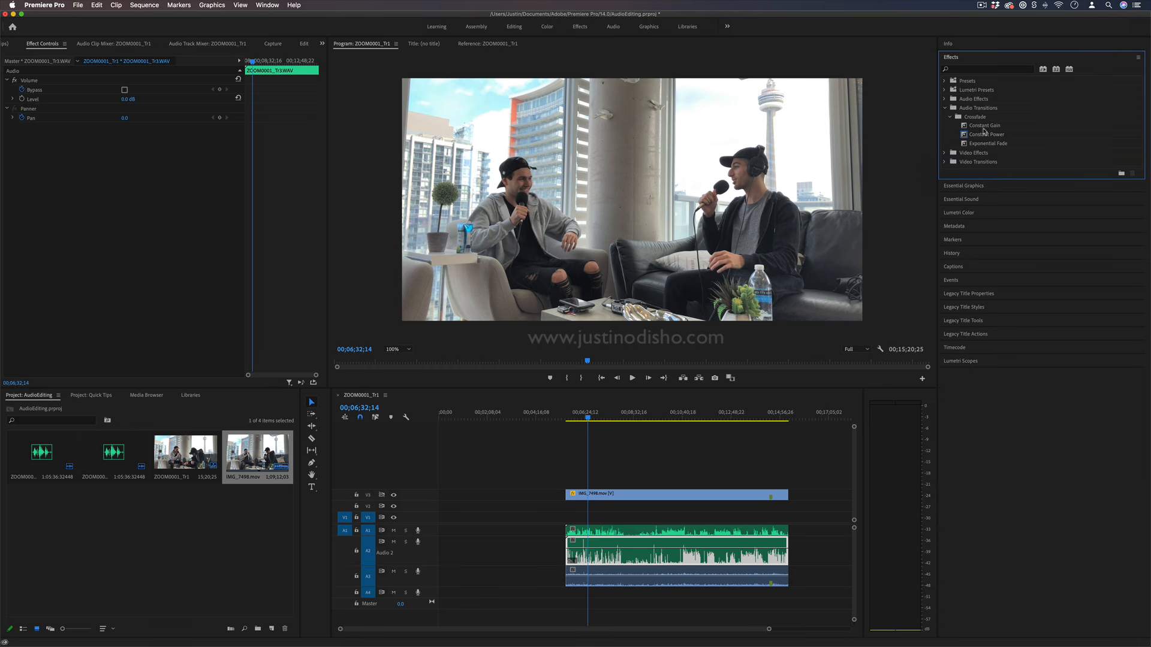
{"action": "left_click", "coordinate": [949, 117]}
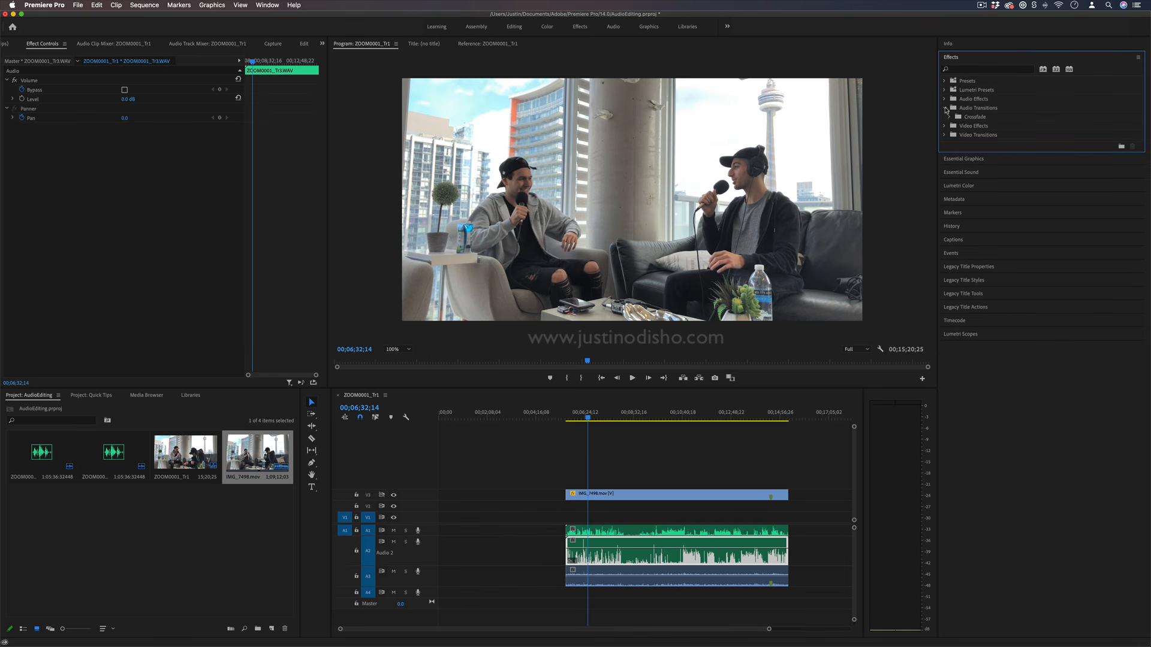
{"action": "left_click", "coordinate": [945, 109]}
Apply the default Constant Power transition to the end of the A2 microphone clip and lengthen it to 00;00;05;21.
{"action": "left_click_drag", "start_coordinate": [770, 630], "coordinate": [733, 620]}
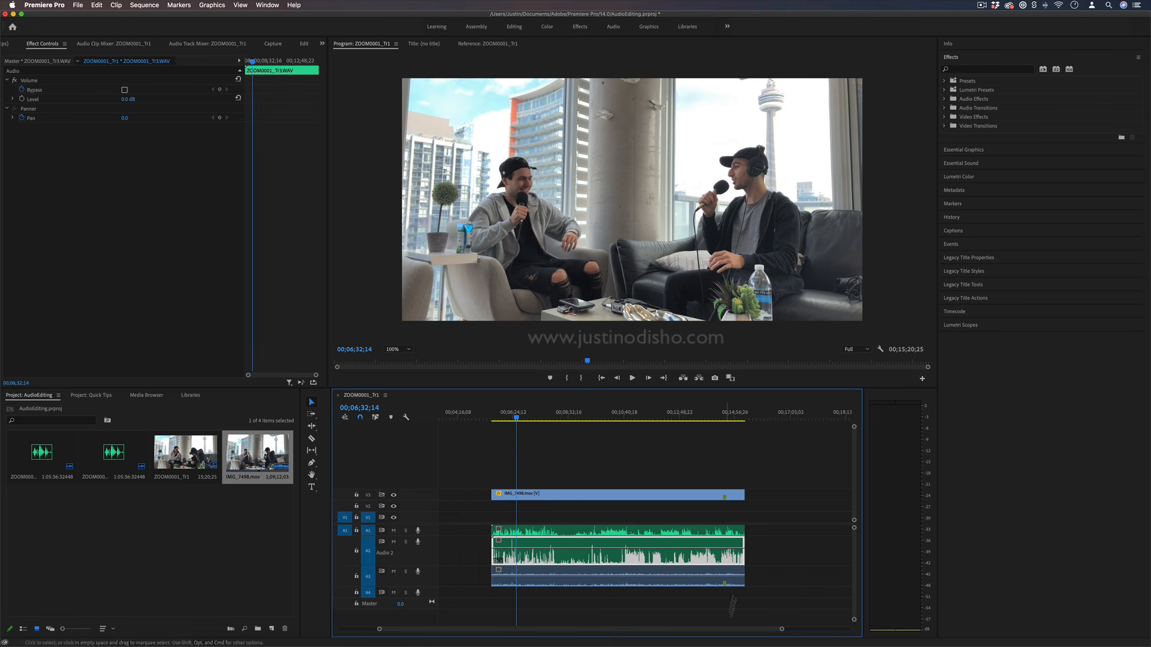
{"action": "right_click", "coordinate": [742, 553]}
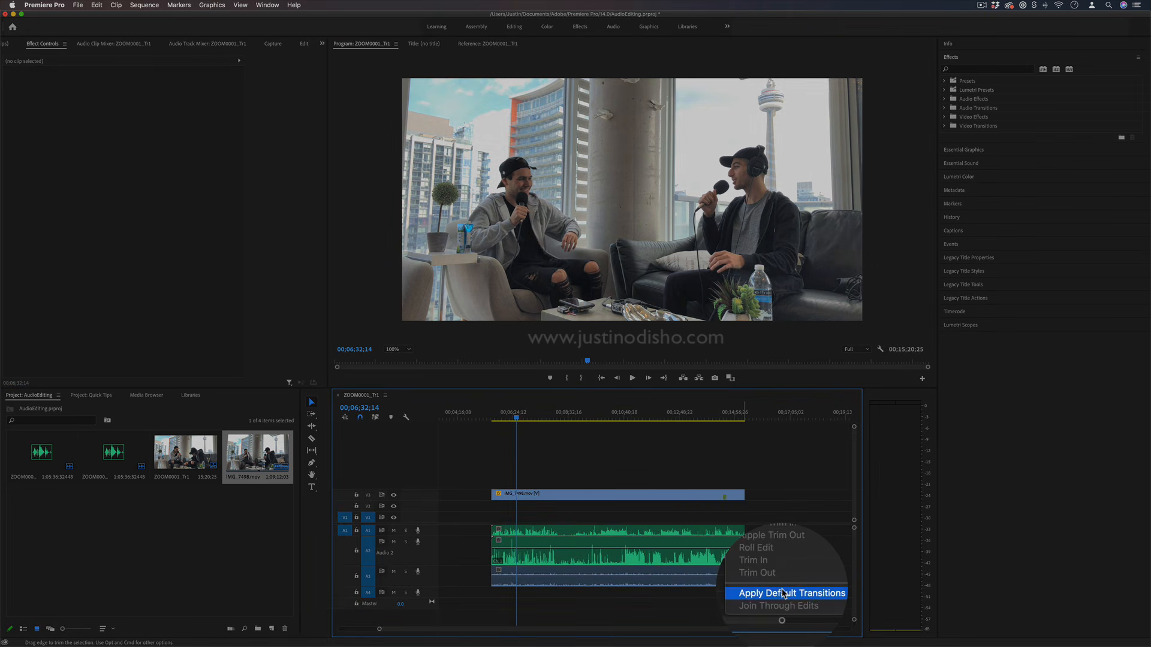
{"action": "left_click", "coordinate": [783, 593]}
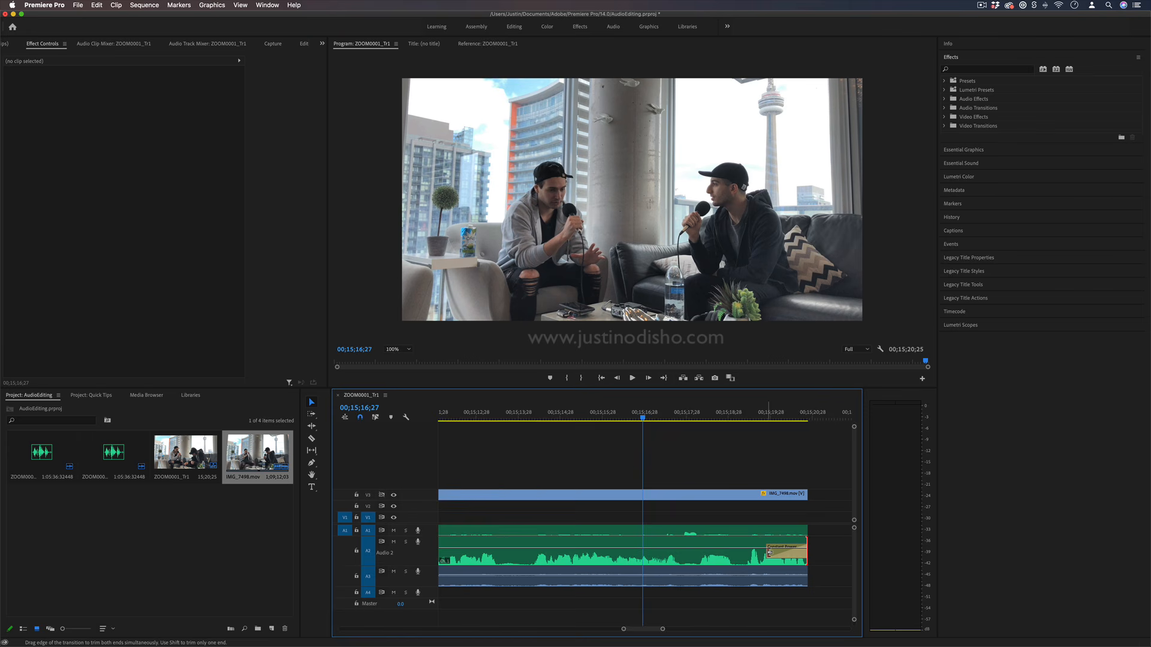
{"action": "left_click_drag", "start_coordinate": [768, 552], "coordinate": [568, 552]}
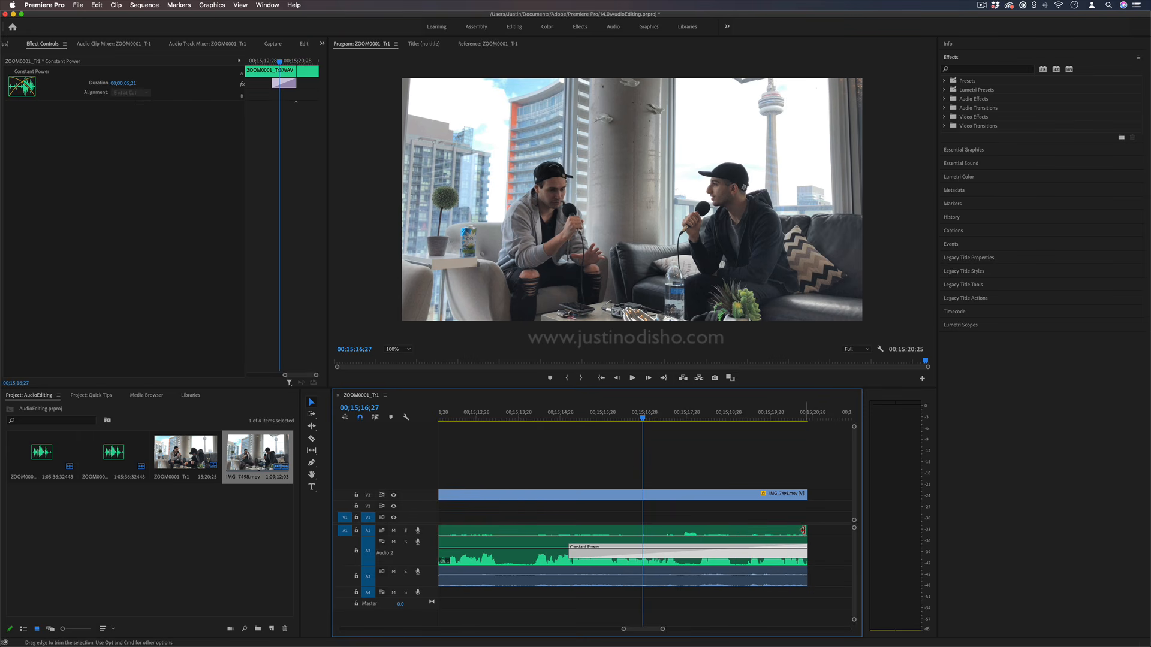
Apply the default Constant Power transition to the end of the A1 microphone clip and lengthen it to 00;00;05;21.
{"action": "right_click", "coordinate": [803, 530]}
{"action": "left_click", "coordinate": [847, 586]}
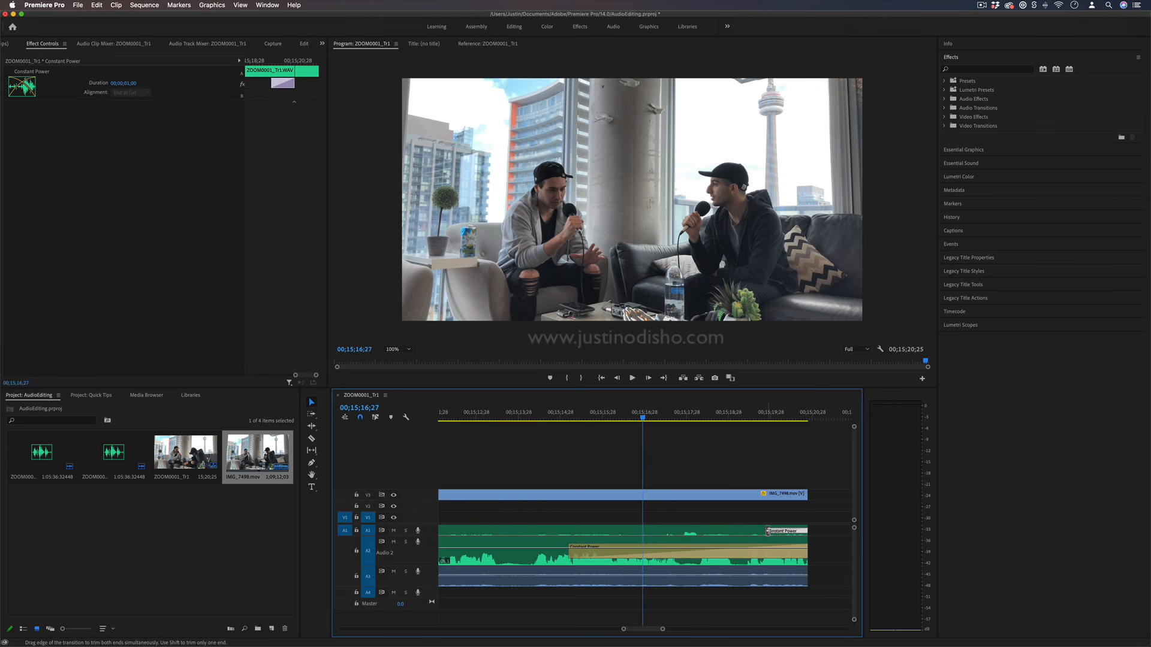
{"action": "left_click_drag", "start_coordinate": [768, 532], "coordinate": [569, 531]}
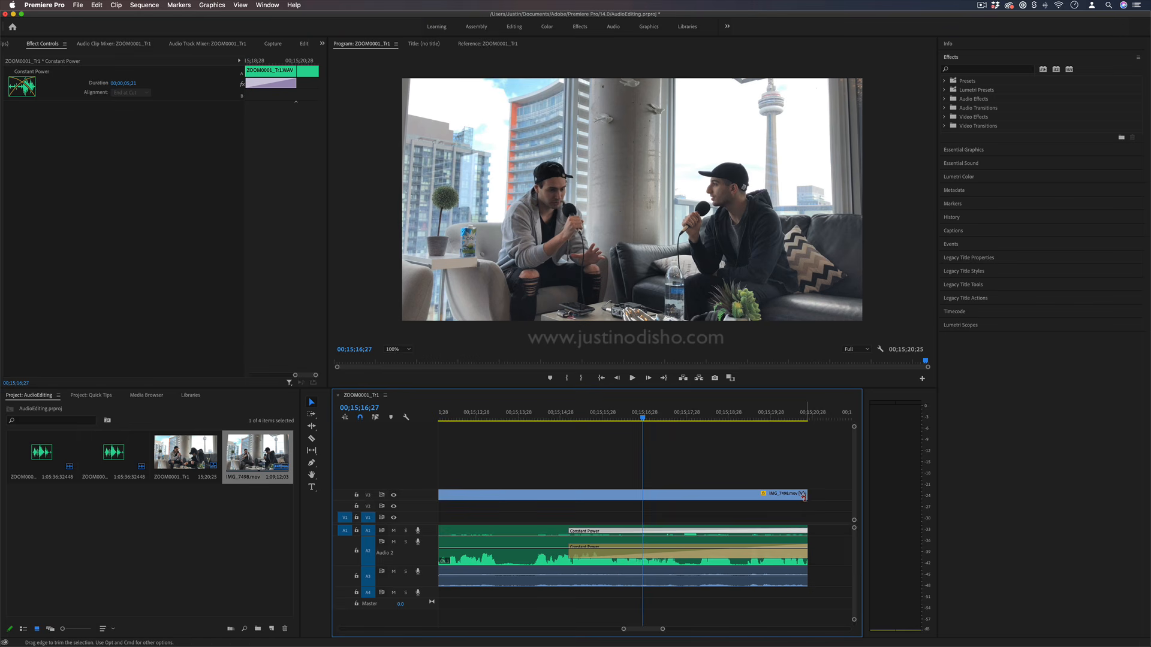
Apply the default Cross Dissolve to the end of the V3 video clip, lengthen it to 00;00;05;21, and scrub through the fade.
{"action": "right_click", "coordinate": [803, 496]}
{"action": "left_click", "coordinate": [848, 551]}
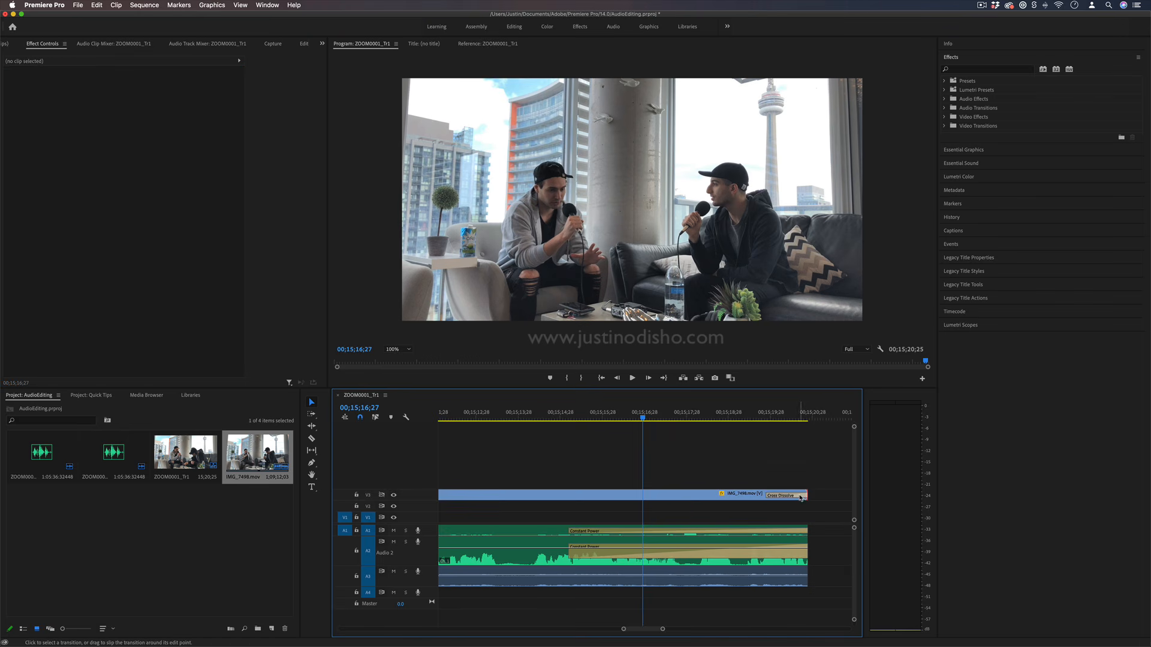
{"action": "left_click", "coordinate": [799, 497]}
{"action": "left_click_drag", "start_coordinate": [768, 496], "coordinate": [569, 499]}
{"action": "left_click", "coordinate": [573, 415]}
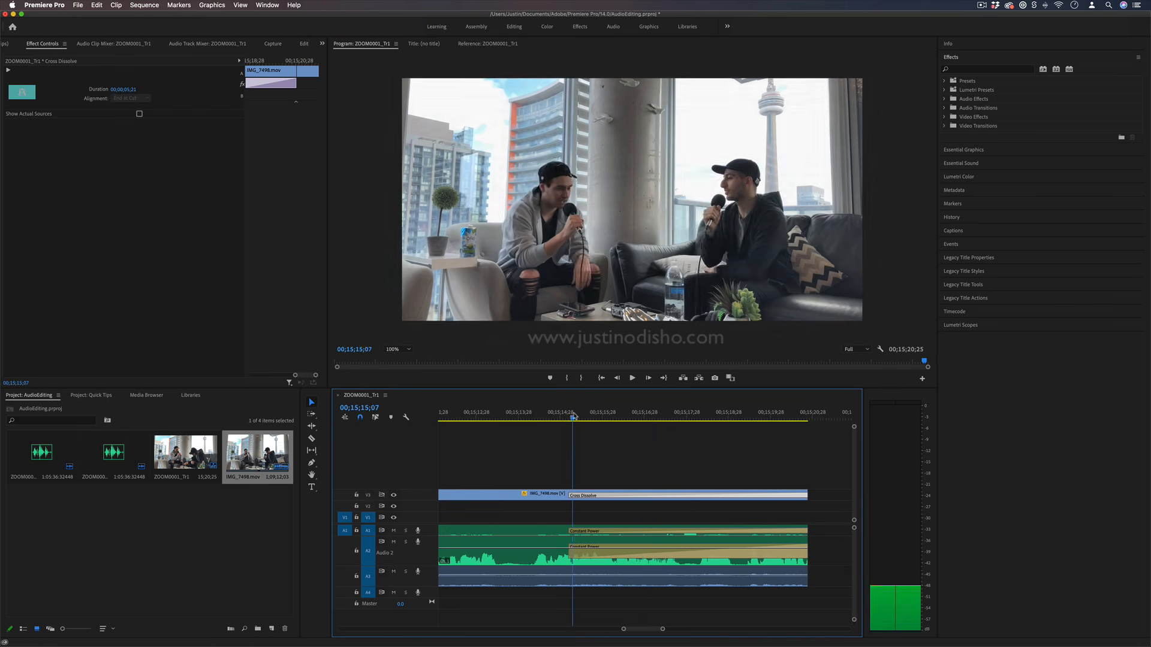
{"action": "left_click_drag", "start_coordinate": [573, 415], "coordinate": [770, 437]}
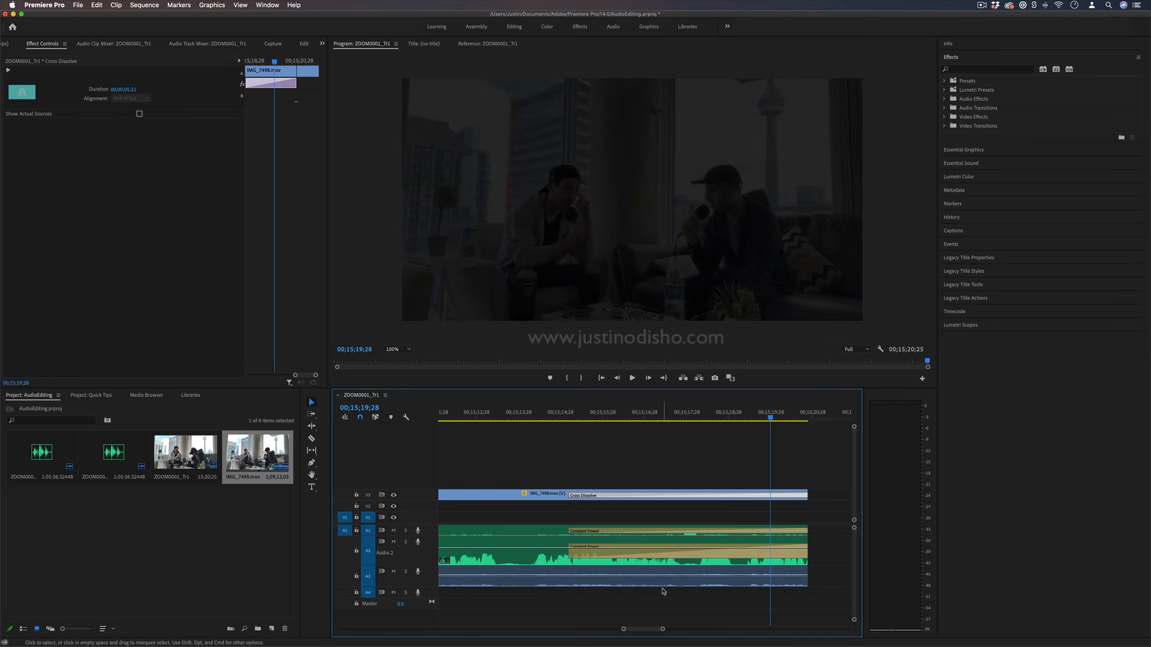
Display the Volume Level keyframe line on the A2 microphone clip, try raising its level to 2.3 dB, and reset the level.
{"action": "left_click_drag", "start_coordinate": [641, 632], "coordinate": [511, 629]}
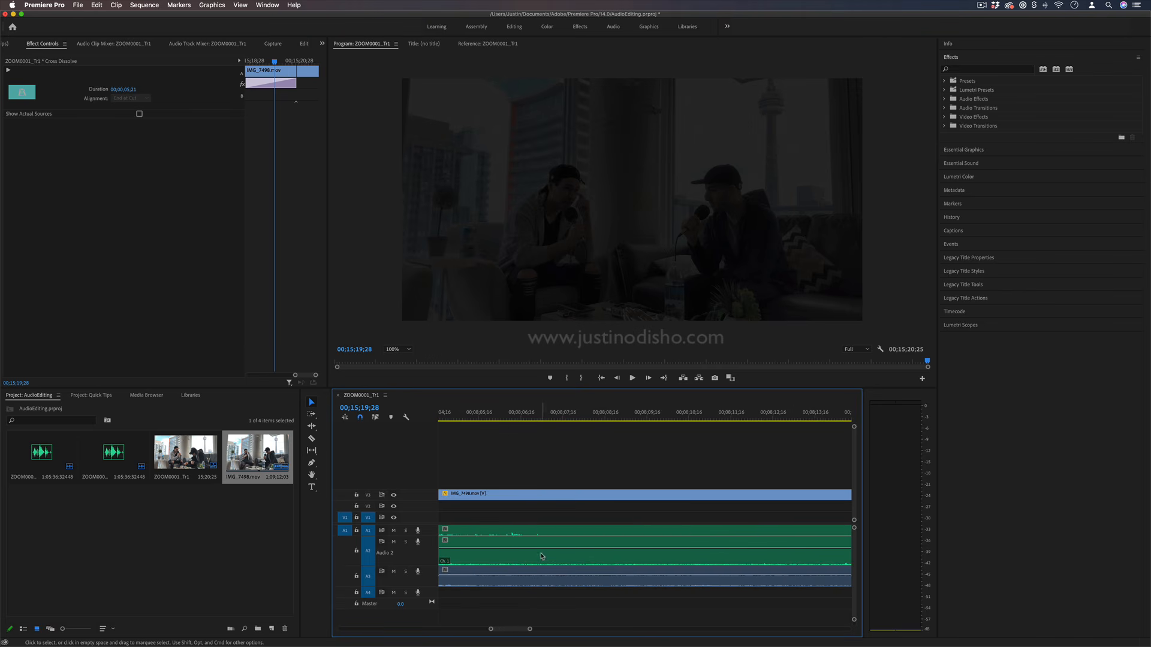
{"action": "right_click", "coordinate": [543, 557]}
{"action": "mouse_move", "coordinate": [599, 638]}
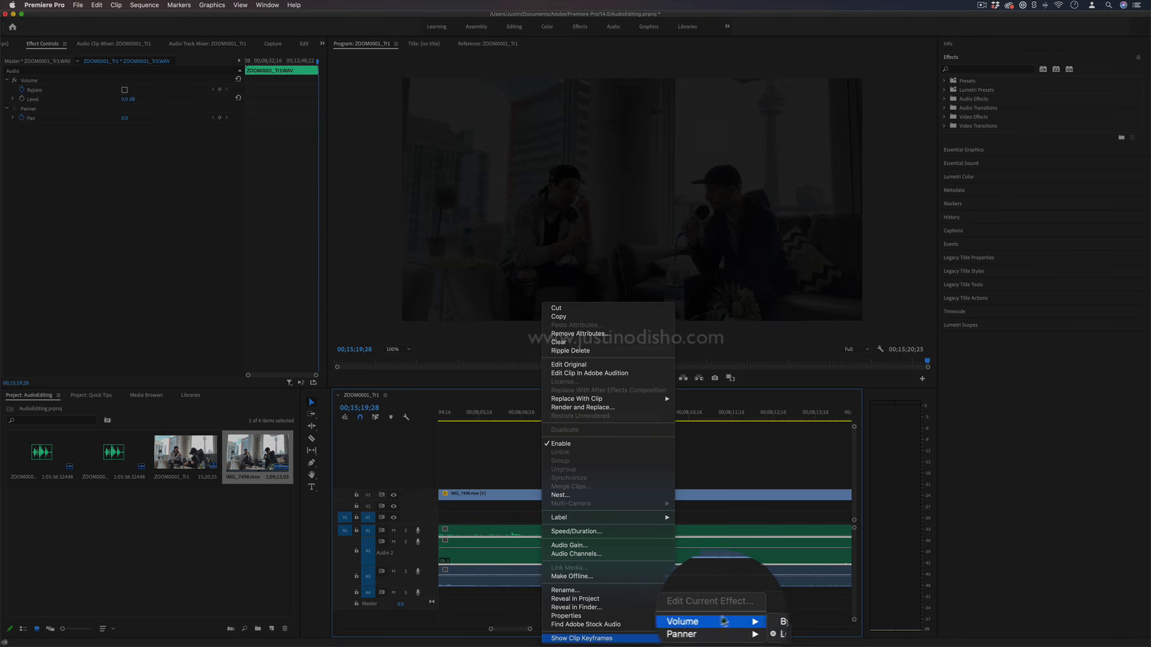
{"action": "mouse_move", "coordinate": [720, 629]}
{"action": "left_click", "coordinate": [768, 639]}
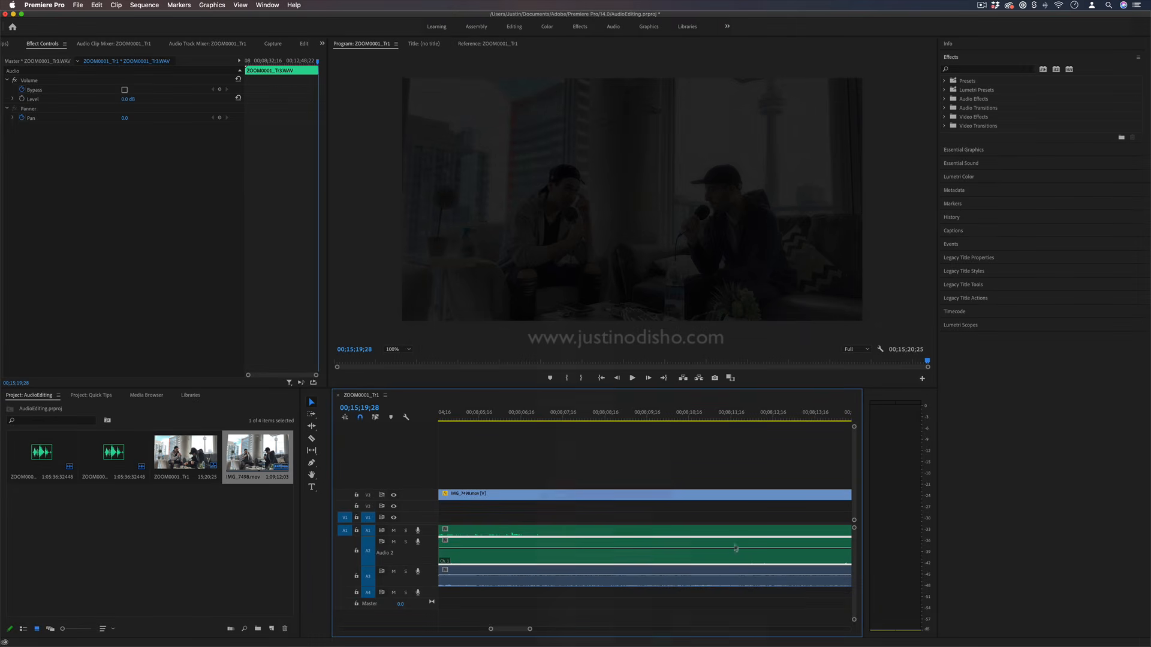
{"action": "left_click_drag", "start_coordinate": [729, 547], "coordinate": [730, 542]}
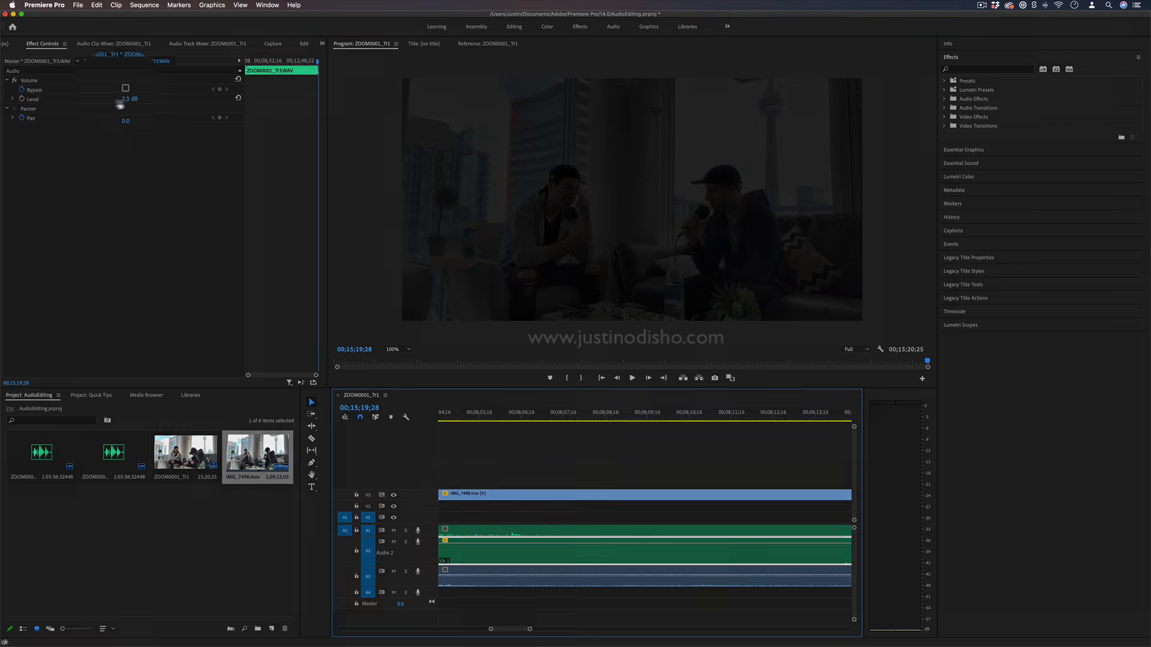
{"action": "left_click", "coordinate": [238, 98]}
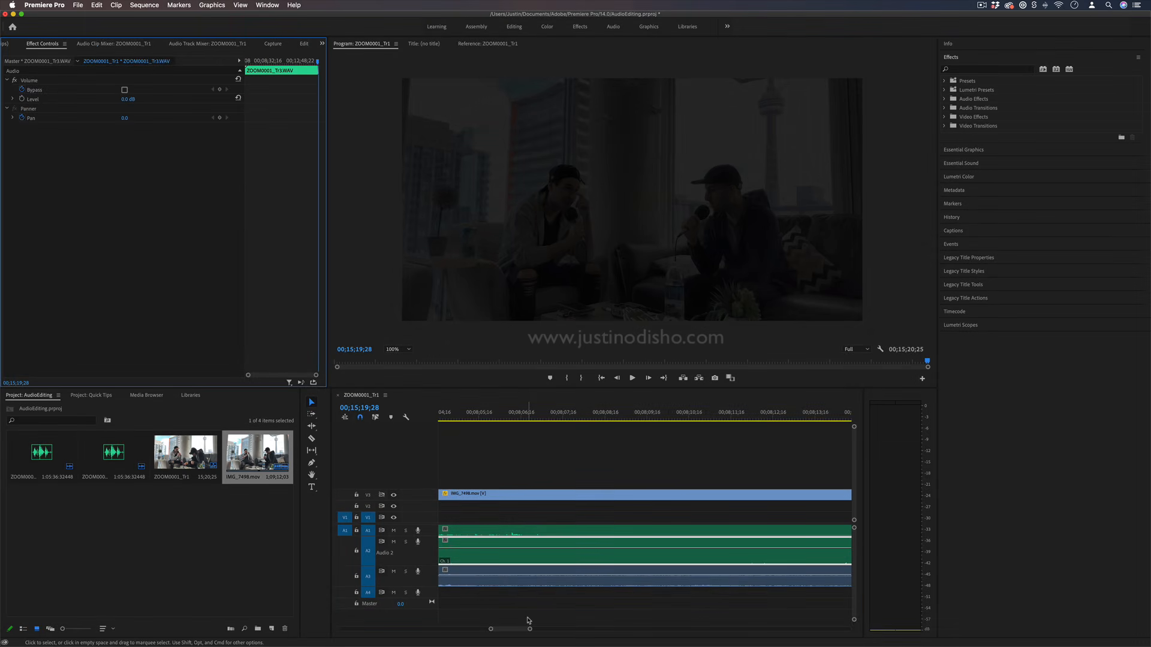
Add volume keyframes along the early part of the A2 clip and pull the inner section down to form a dip.
{"action": "left_click_drag", "start_coordinate": [530, 628], "coordinate": [664, 627]}
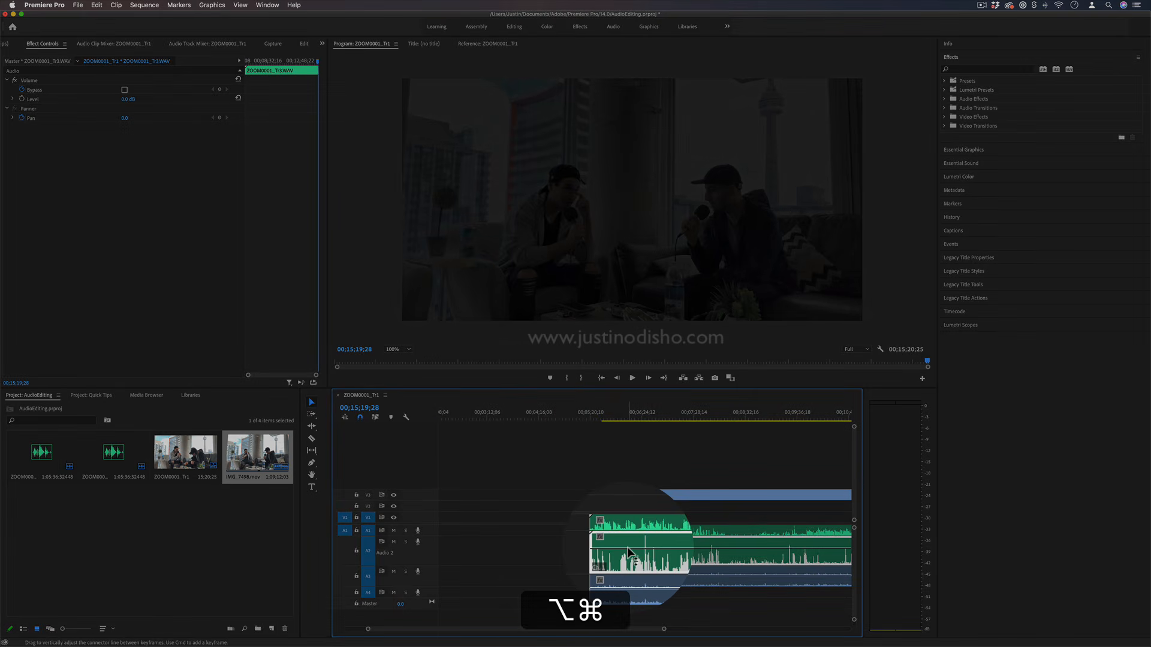
{"action": "left_click", "coordinate": [666, 548], "text": "super"}
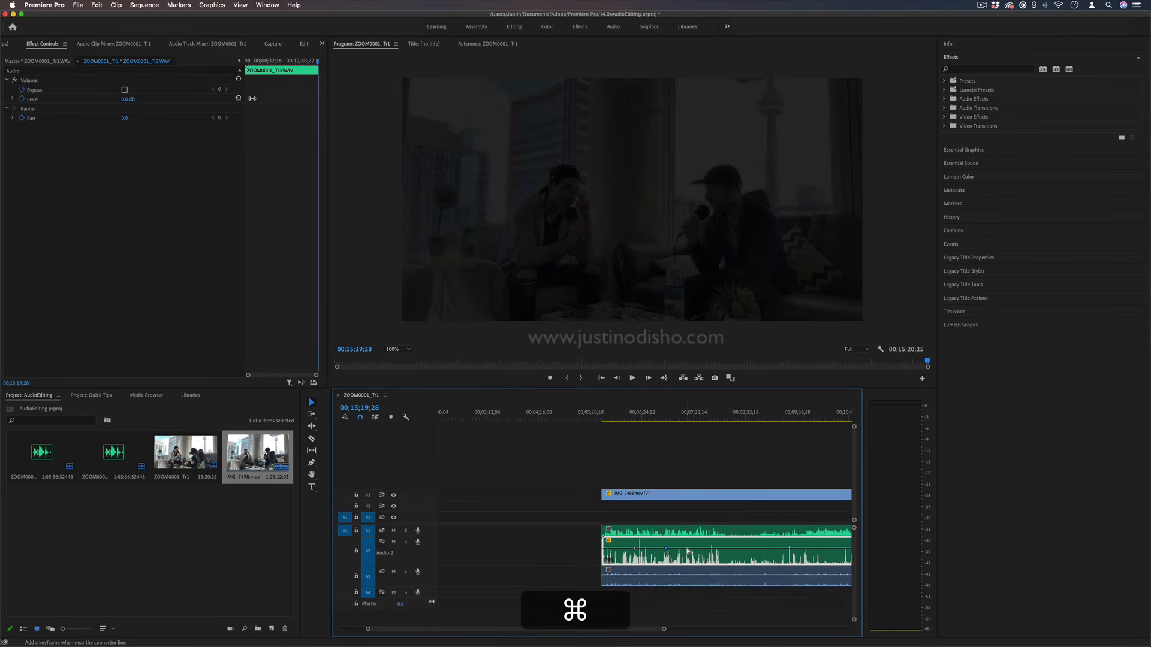
{"action": "left_click", "coordinate": [719, 548], "text": "super"}
{"action": "mouse_move", "coordinate": [698, 548]}
{"action": "left_mouse_down"}
{"action": "mouse_move", "coordinate": [730, 550]}
{"action": "mouse_move", "coordinate": [706, 560]}
{"action": "left_mouse_up"}
{"action": "left_click", "coordinate": [707, 550], "text": "super"}
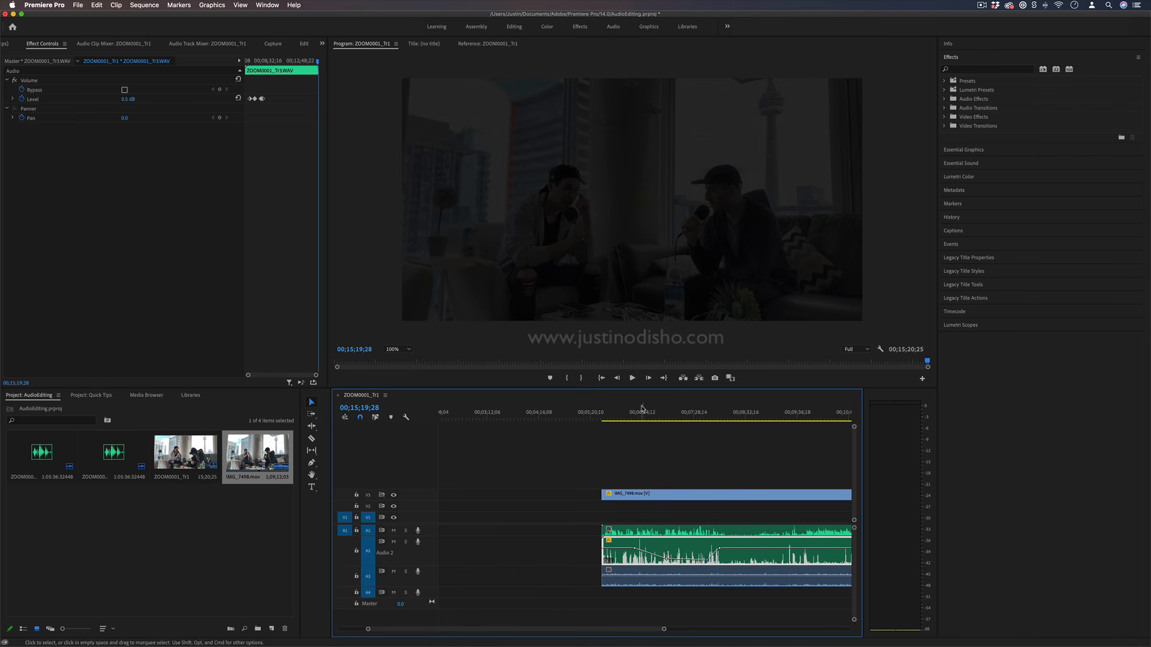
Scrub through the sequence to 00;09;53;11 and view the full length of the clips.
{"action": "left_click_drag", "start_coordinate": [642, 410], "coordinate": [816, 446]}
{"action": "scroll", "coordinate": [743, 470], "scroll_direction": "right", "scroll_amount": 4}
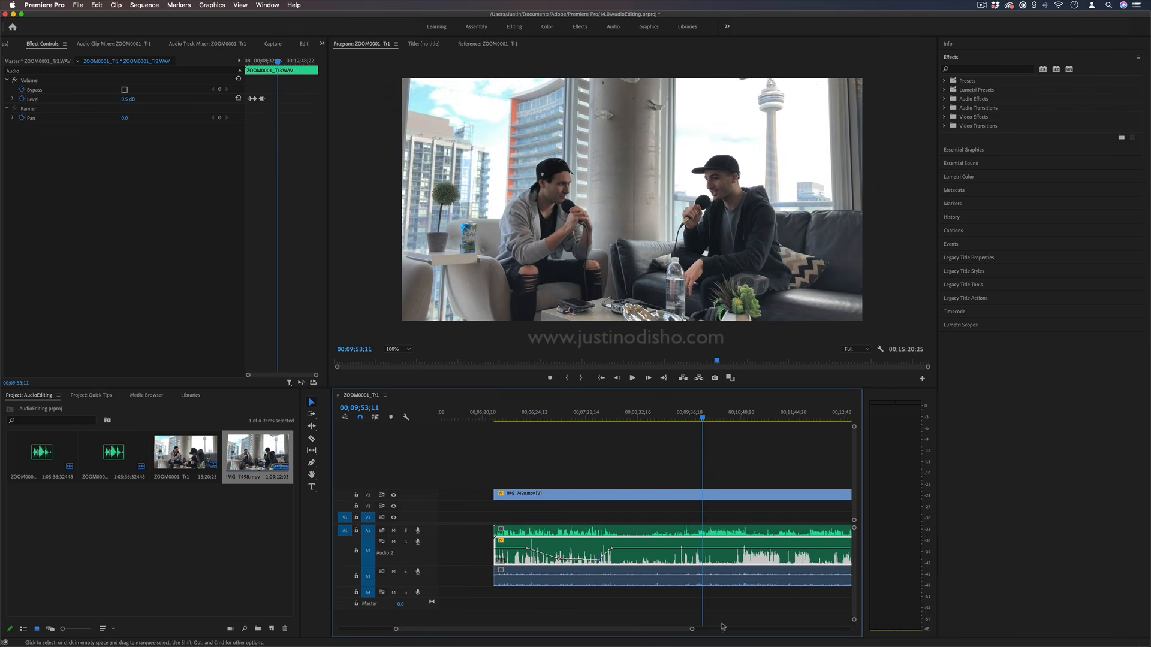
{"action": "left_click_drag", "start_coordinate": [692, 629], "coordinate": [753, 629]}
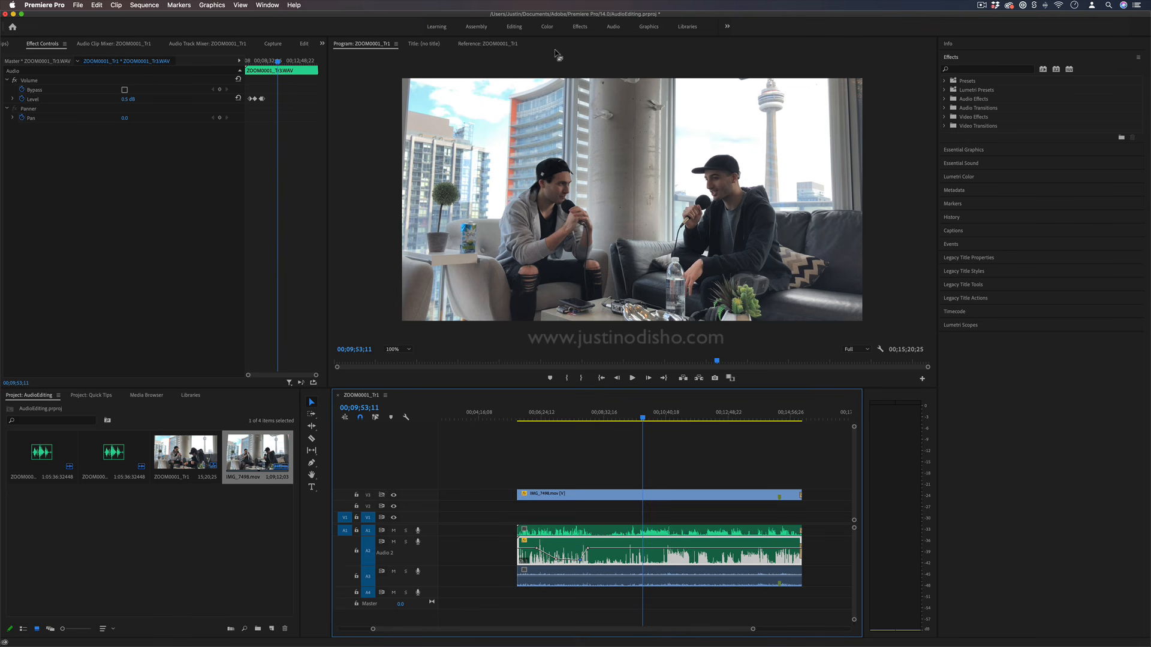
Switch to the Audio workspace and view its Audio Track Mixer and the effects categories.
{"action": "left_click", "coordinate": [613, 28]}
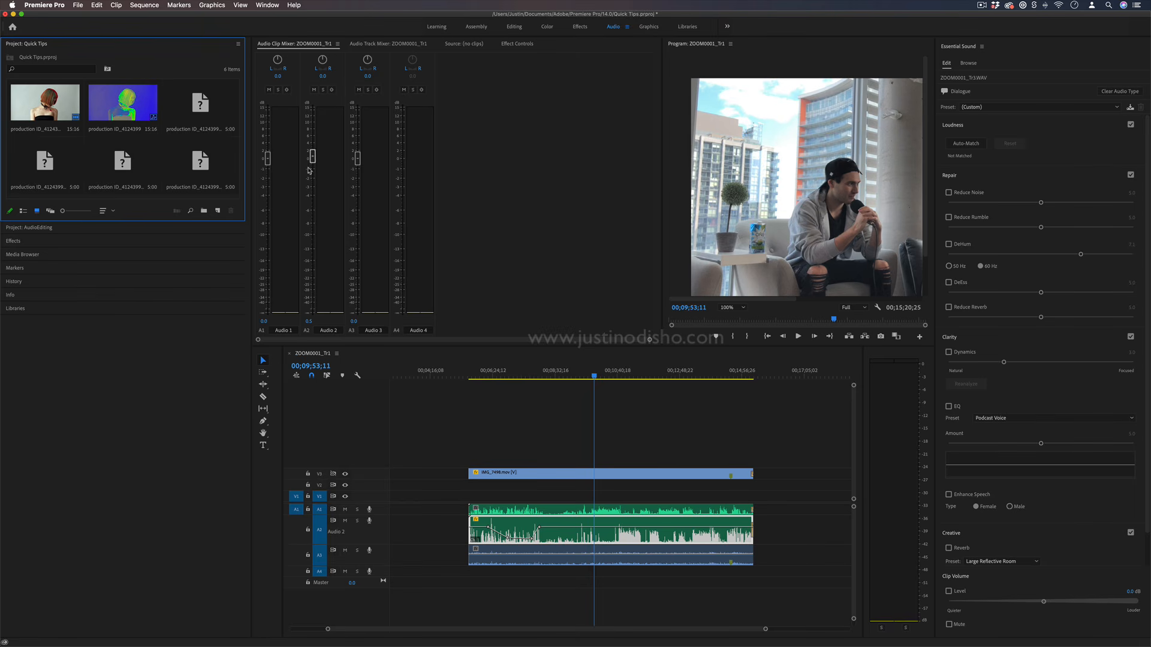
{"action": "left_click", "coordinate": [393, 46]}
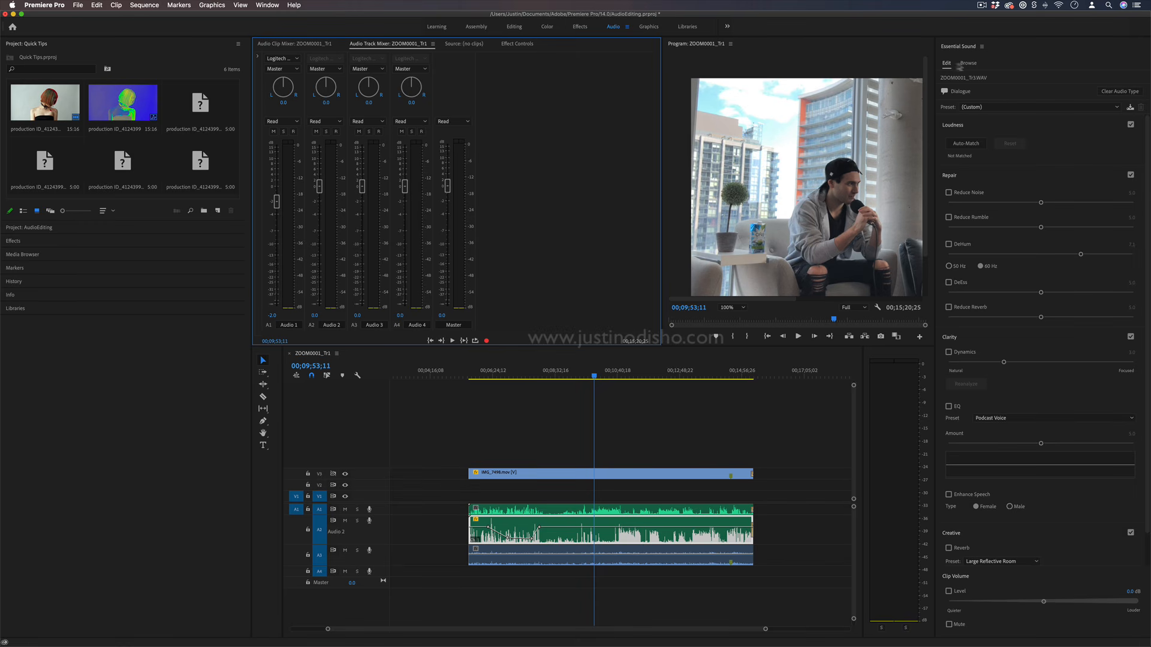
{"action": "left_click", "coordinate": [32, 243]}
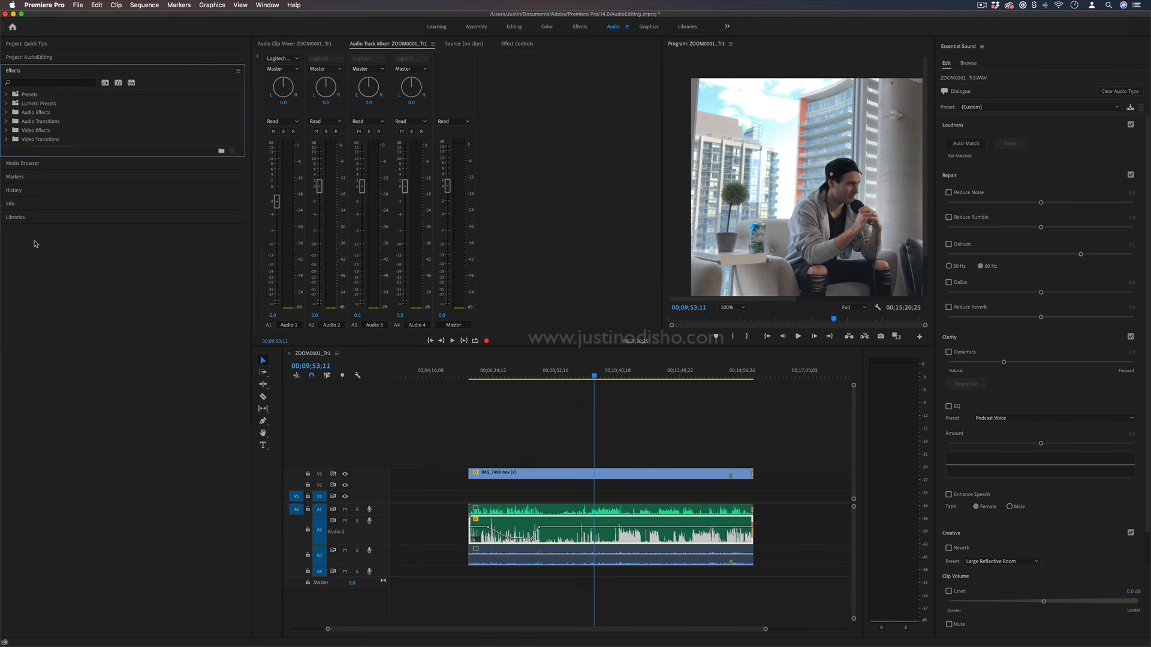
Reset the Audio workspace to its saved layout and switch to the All Panels workspace.
{"action": "left_click", "coordinate": [267, 5]}
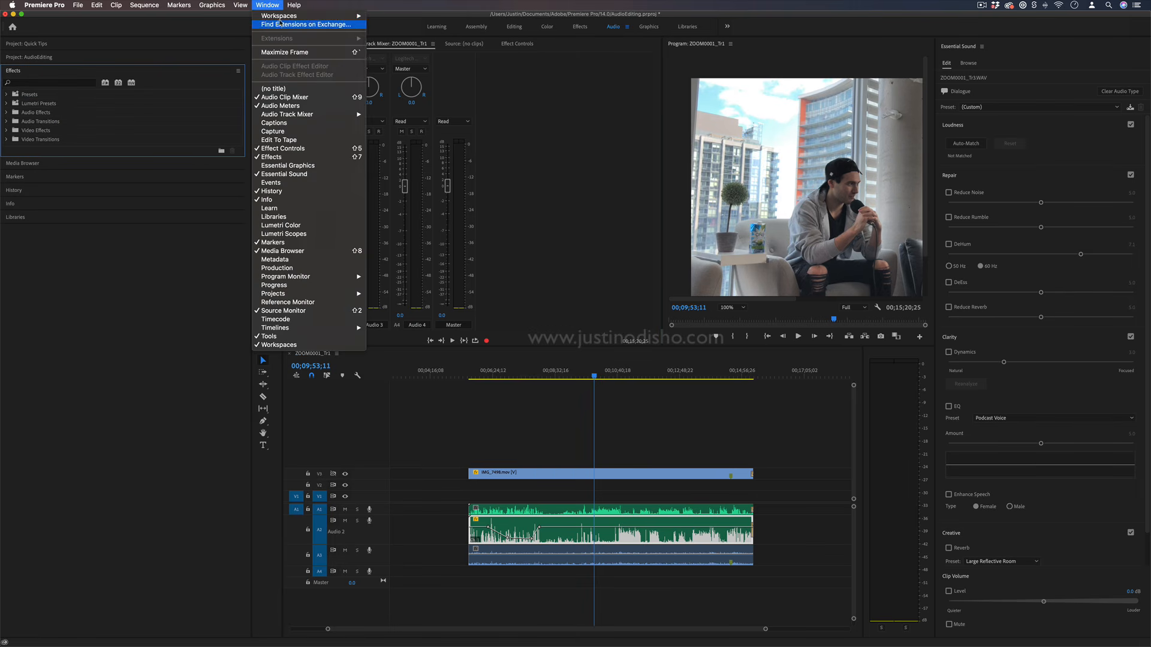
{"action": "mouse_move", "coordinate": [300, 15]}
{"action": "left_click", "coordinate": [425, 118]}
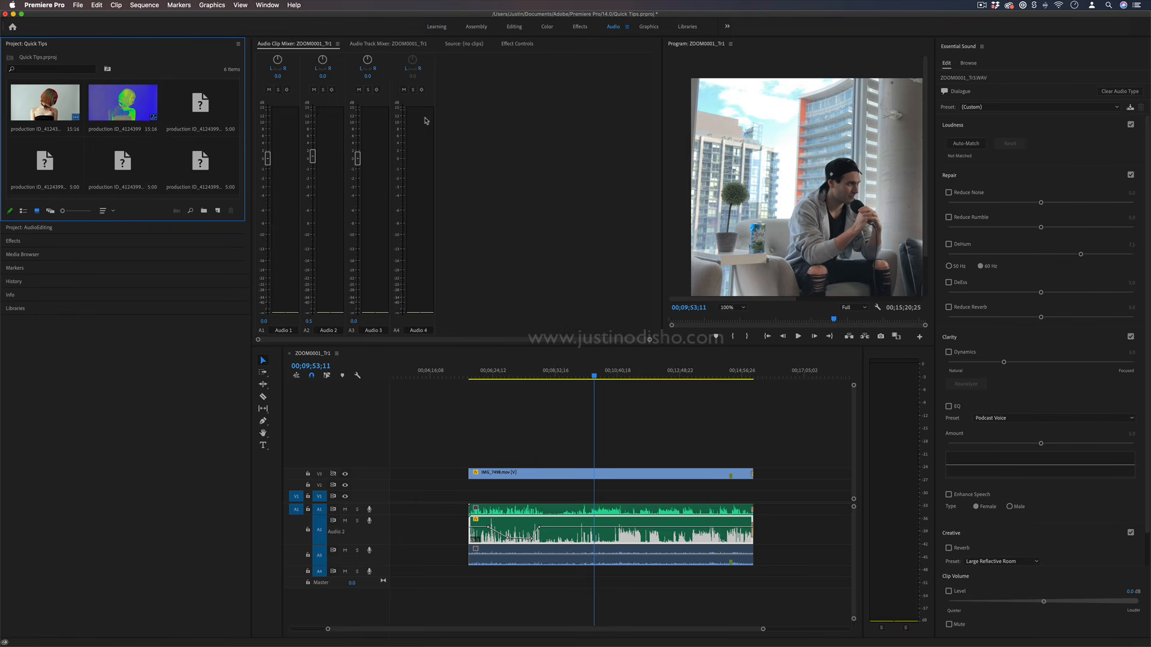
{"action": "left_click", "coordinate": [267, 4]}
{"action": "mouse_move", "coordinate": [300, 15]}
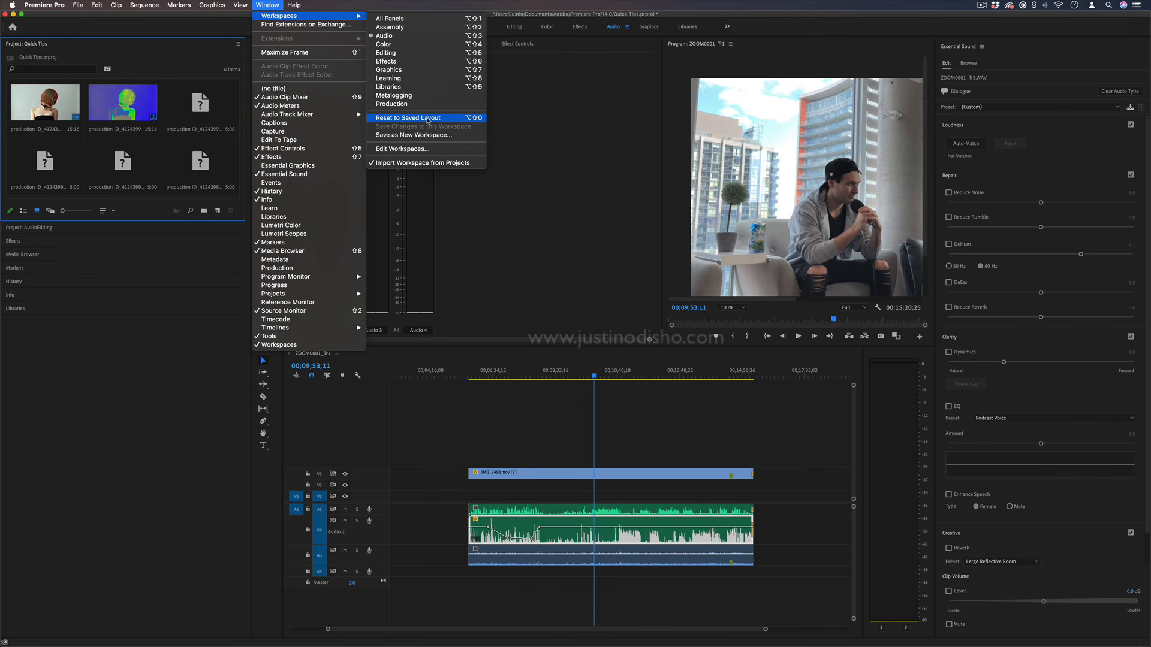
{"action": "left_click", "coordinate": [389, 20]}
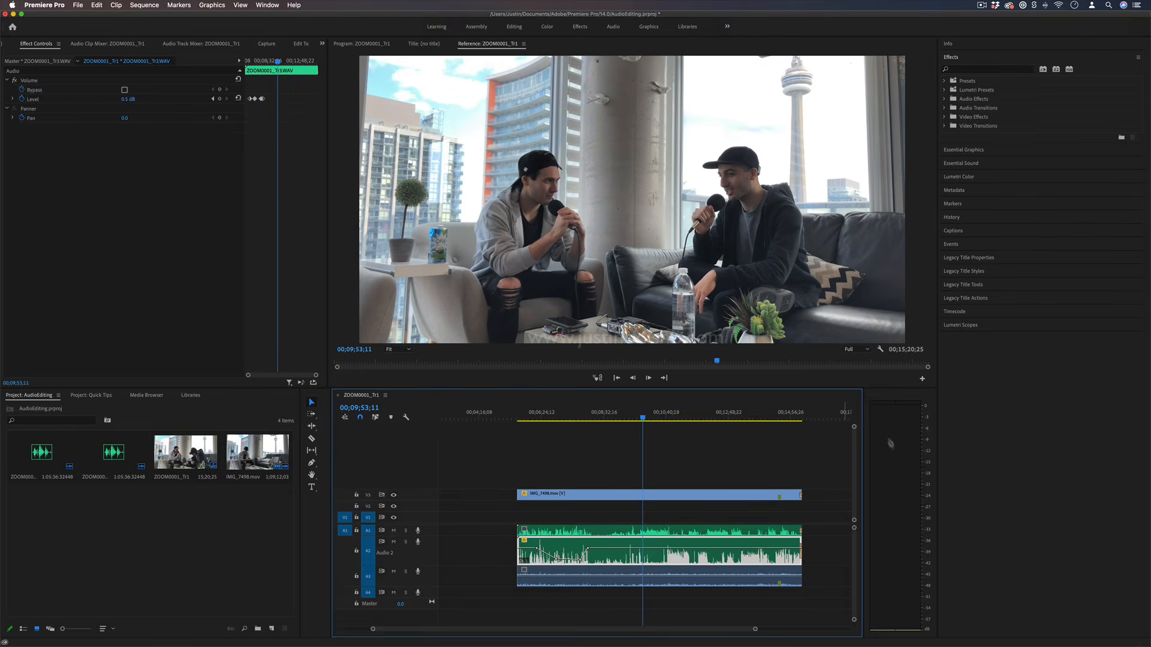